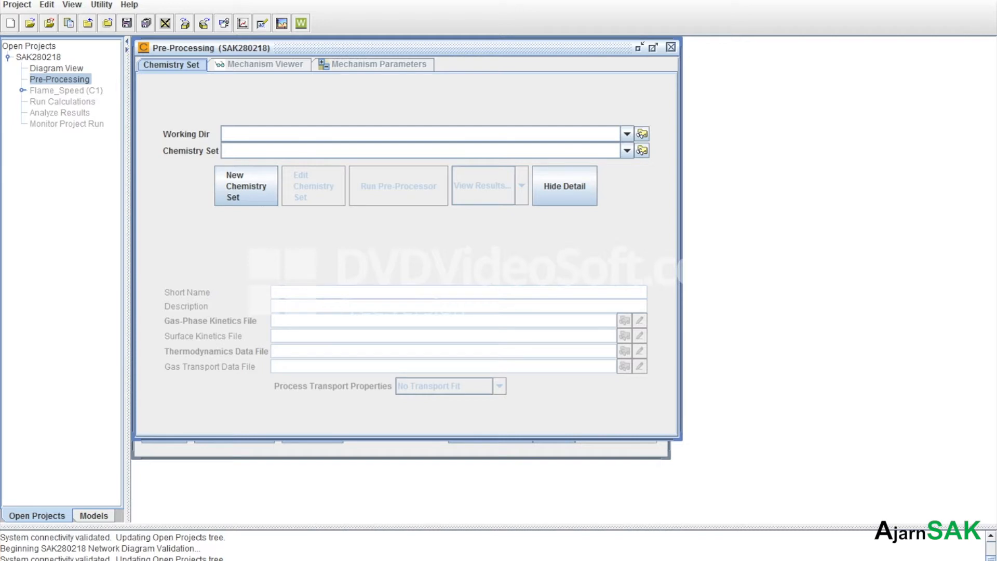
# - Create a folder named SAK_Chemkin in the user's Documents and set it as the working directory
pyautogui.click(642, 133)
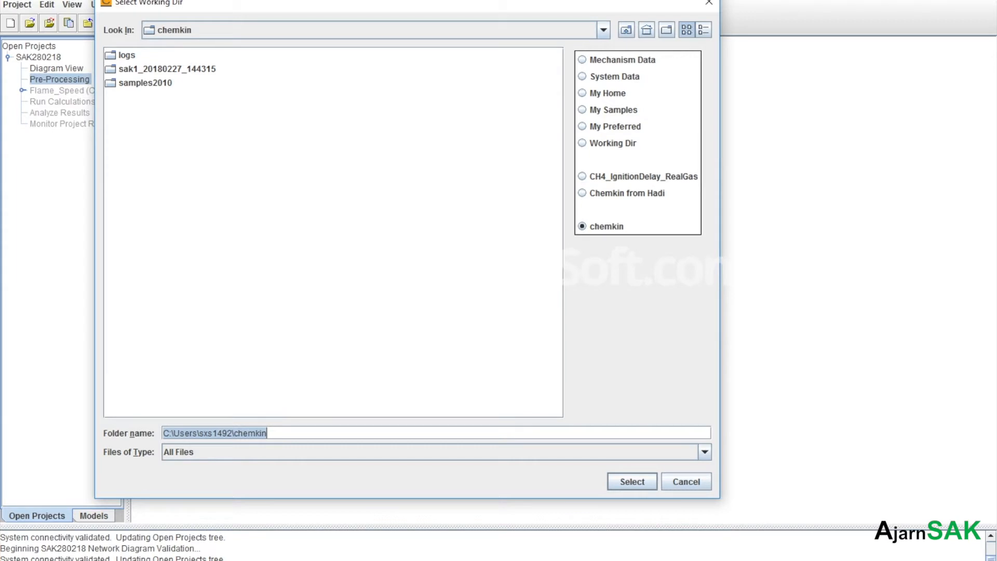
pyautogui.click(626, 29)
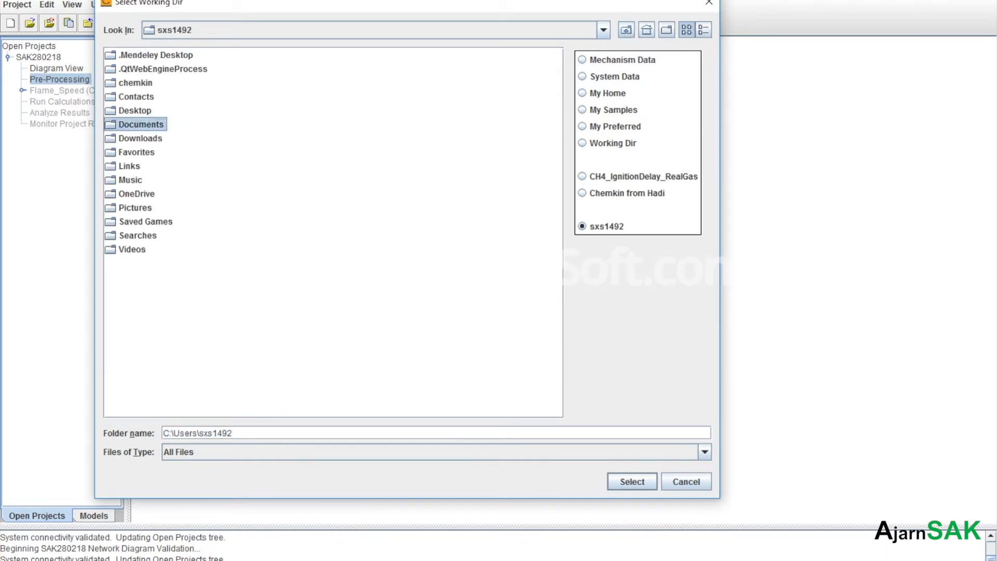
pyautogui.doubleClick(141, 124)
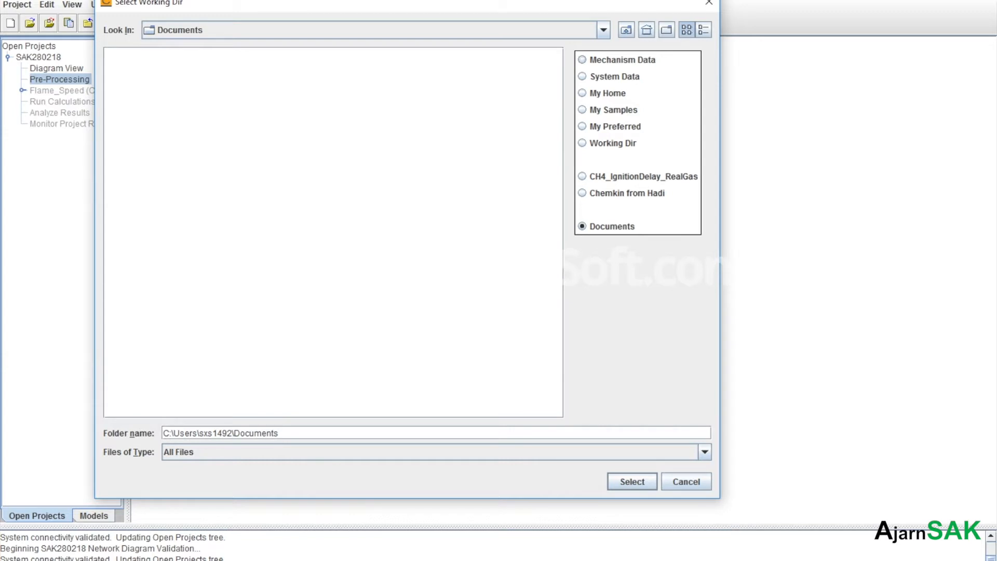
pyautogui.click(667, 30)
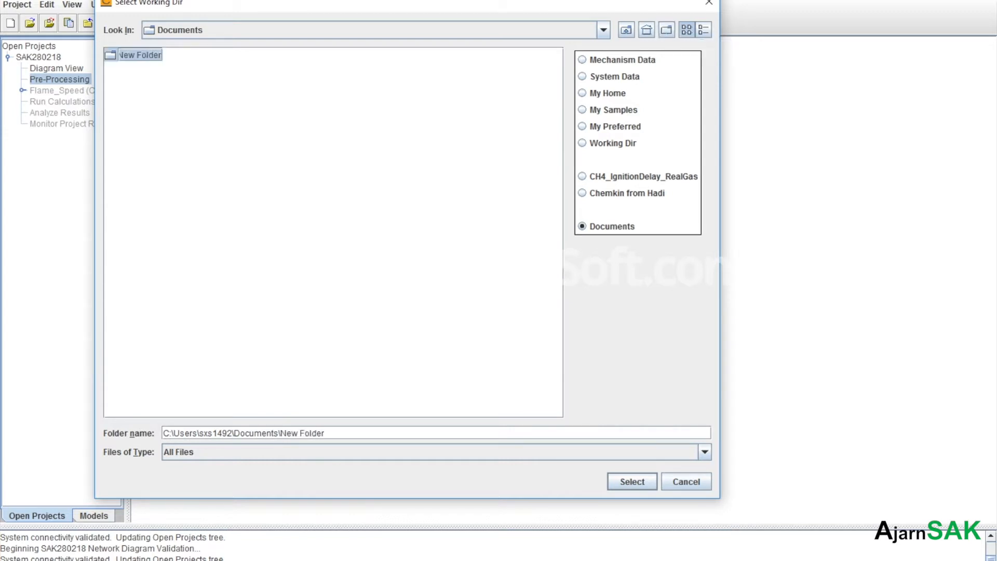
pyautogui.write('SAK_C')
pyautogui.write('hemkin')
pyautogui.press('Return')
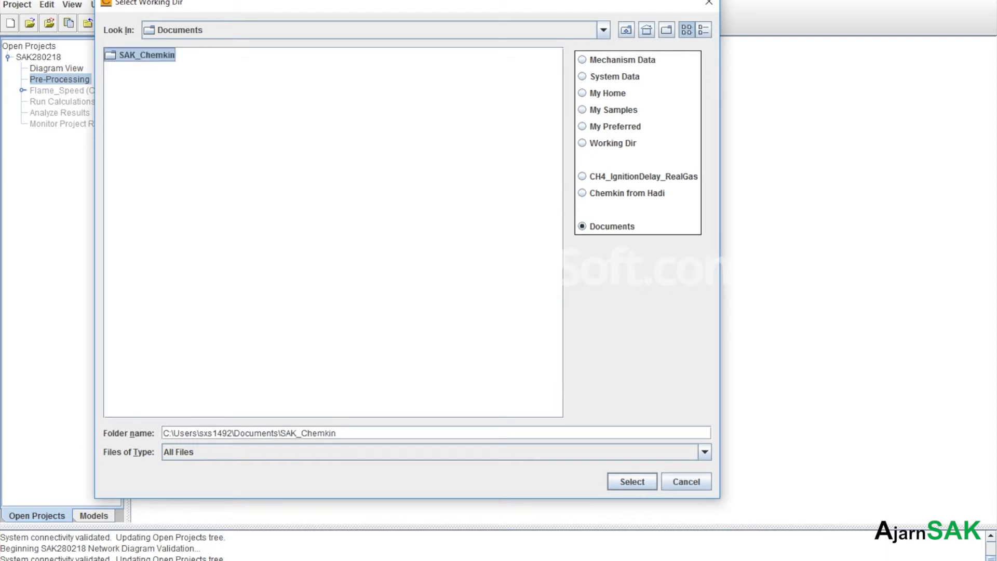
pyautogui.press('Return')
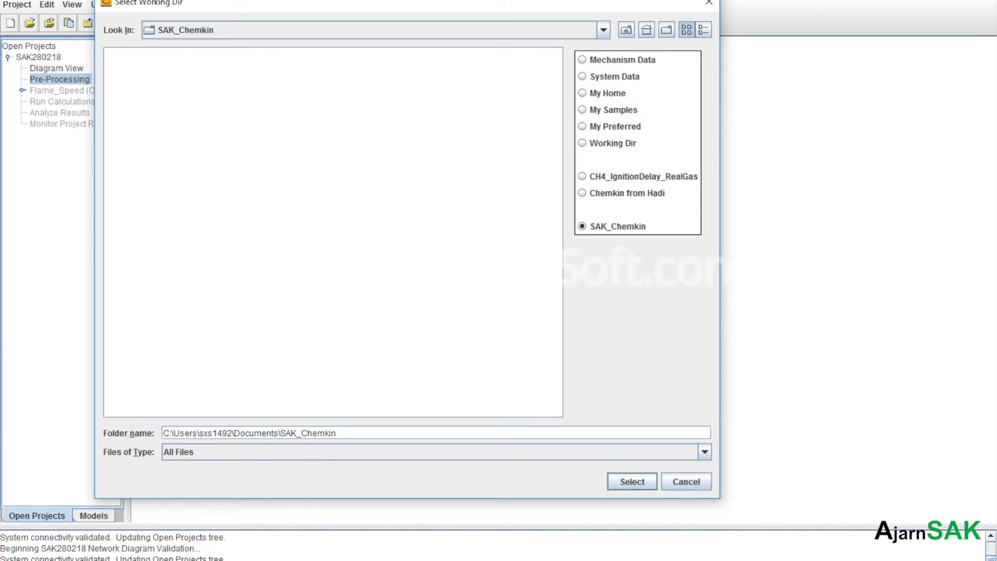
pyautogui.press('Return')
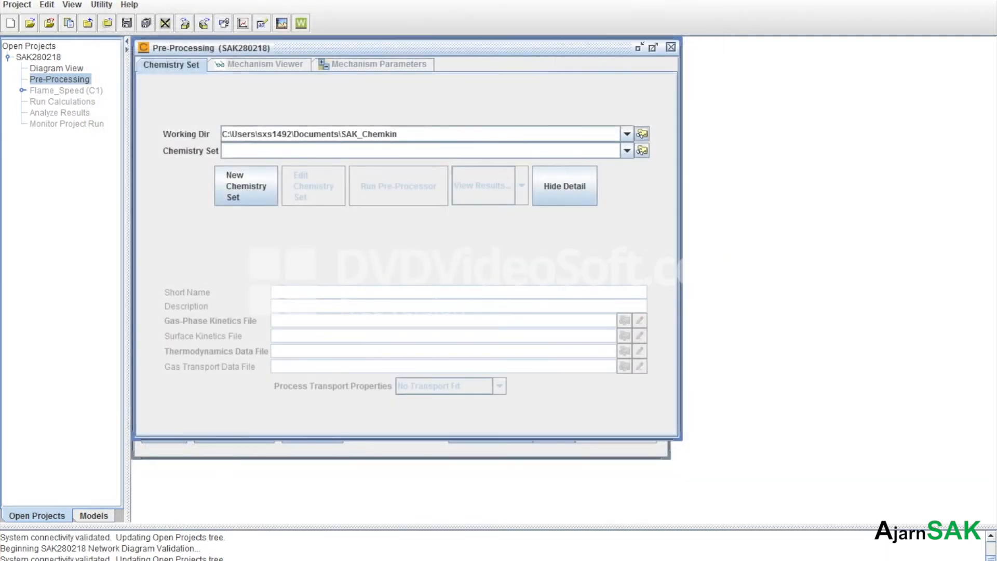
# - Start a new chemistry set with the short name SAK280218
pyautogui.click(246, 186)
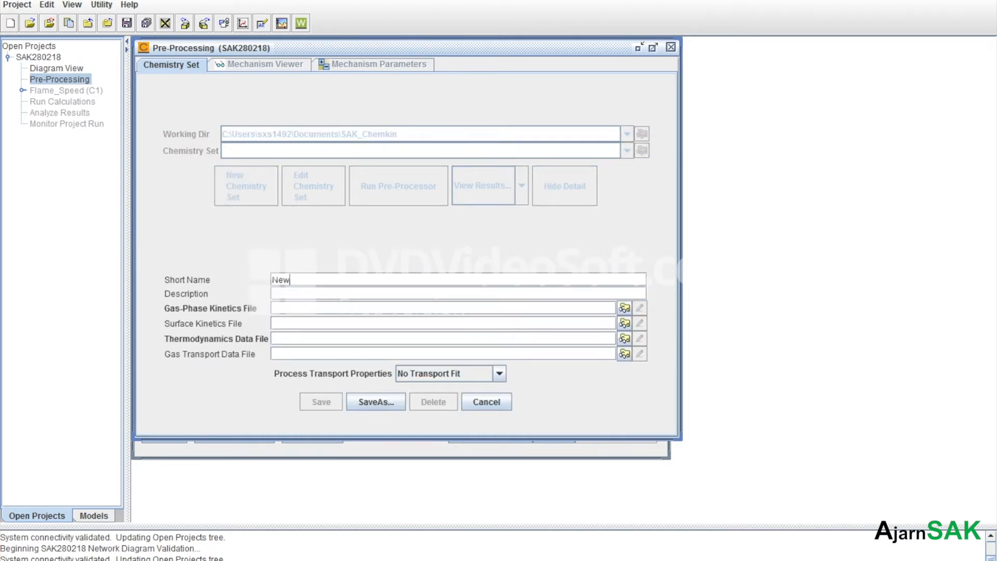
pyautogui.moveTo(292, 280); pyautogui.dragTo(241, 283)
pyautogui.write('SAK')
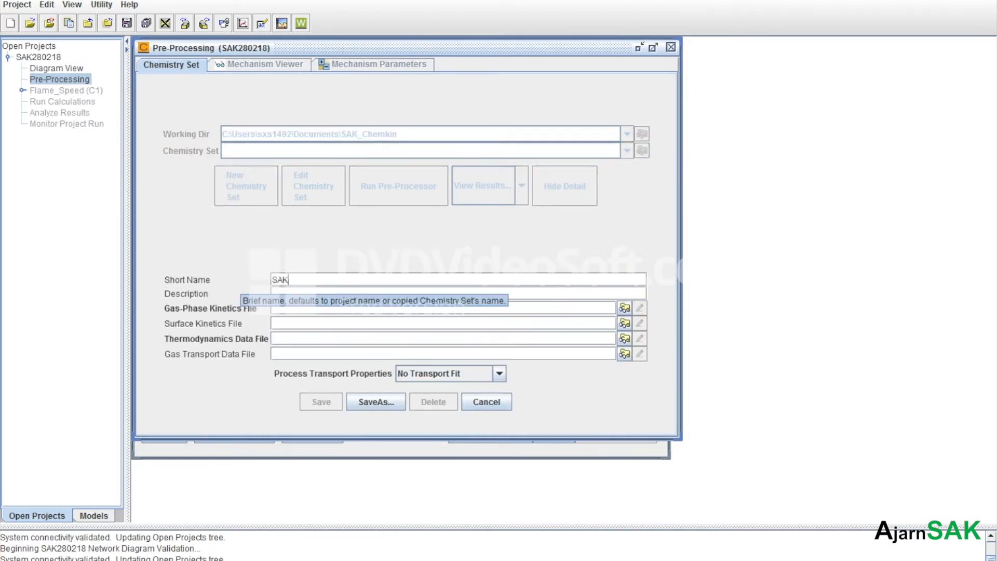
pyautogui.write('280218')
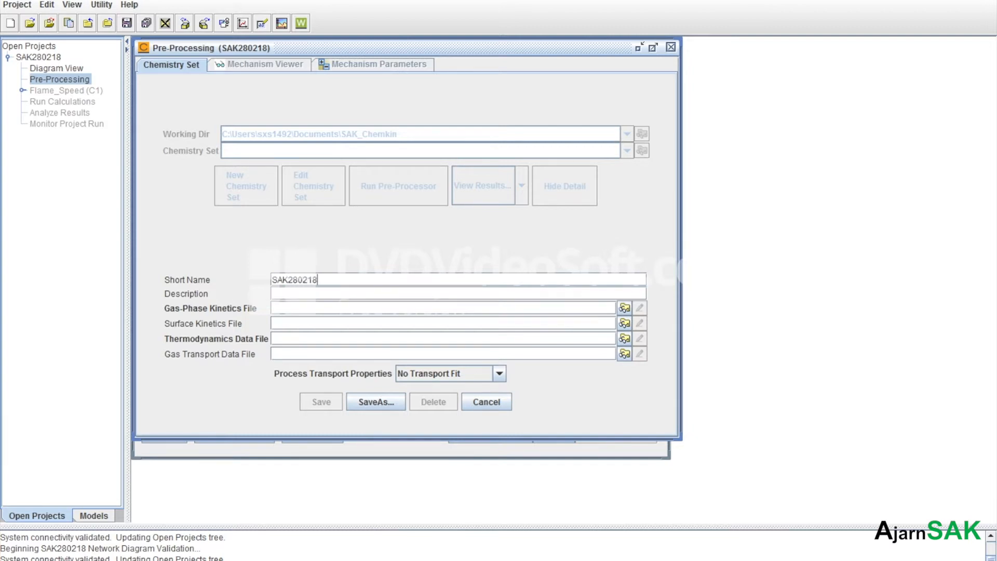
# - Assign ReducedMech.txt.txt from the shared Chemkin folder in the network Documents location as the gas-phase kinetics file, listing all file types
pyautogui.click(625, 308)
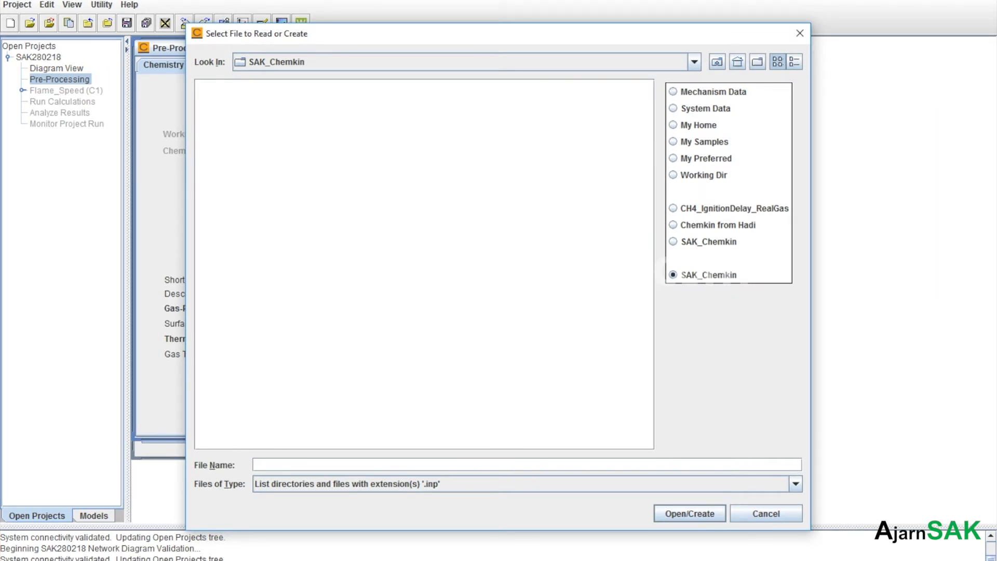
pyautogui.click(717, 62)
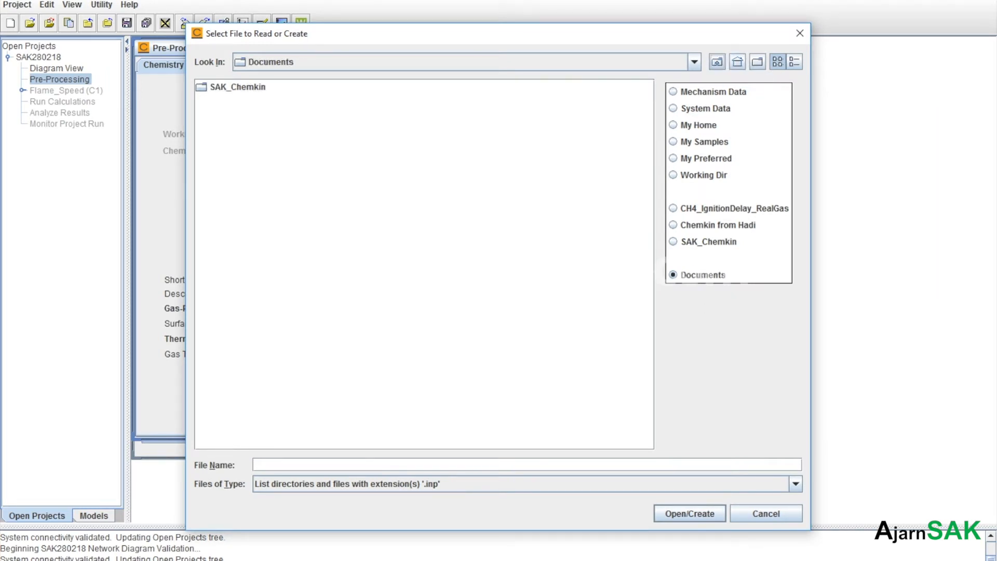
pyautogui.click(717, 62)
pyautogui.doubleClick(232, 156)
pyautogui.click(695, 62)
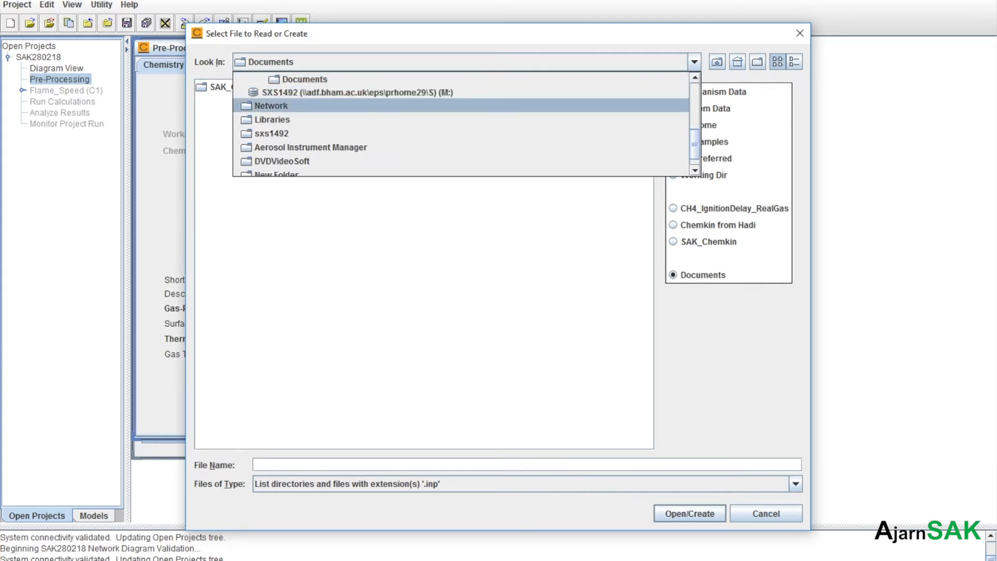
pyautogui.scroll(3, 463, 124)
pyautogui.click(284, 132)
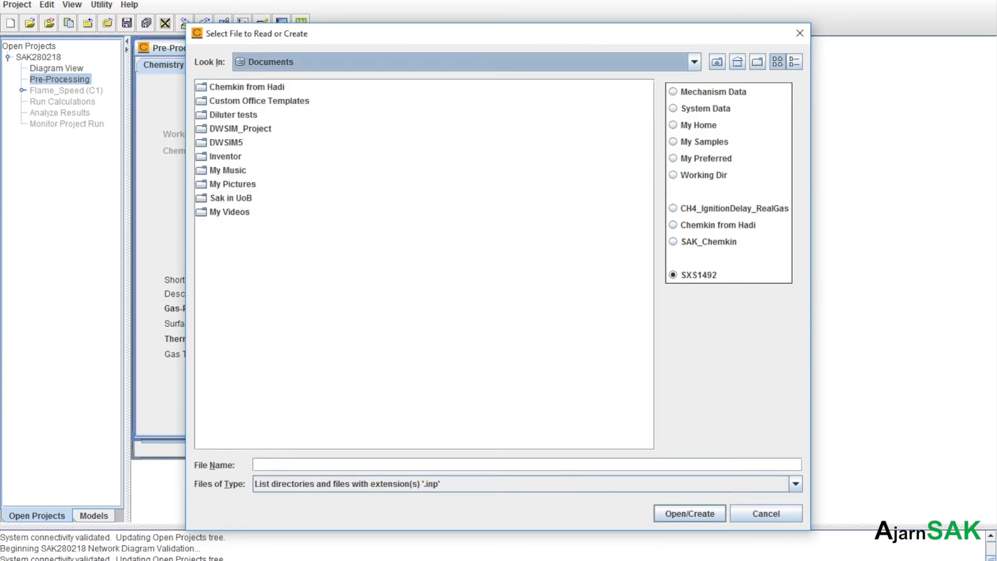
pyautogui.doubleClick(247, 87)
pyautogui.click(796, 484)
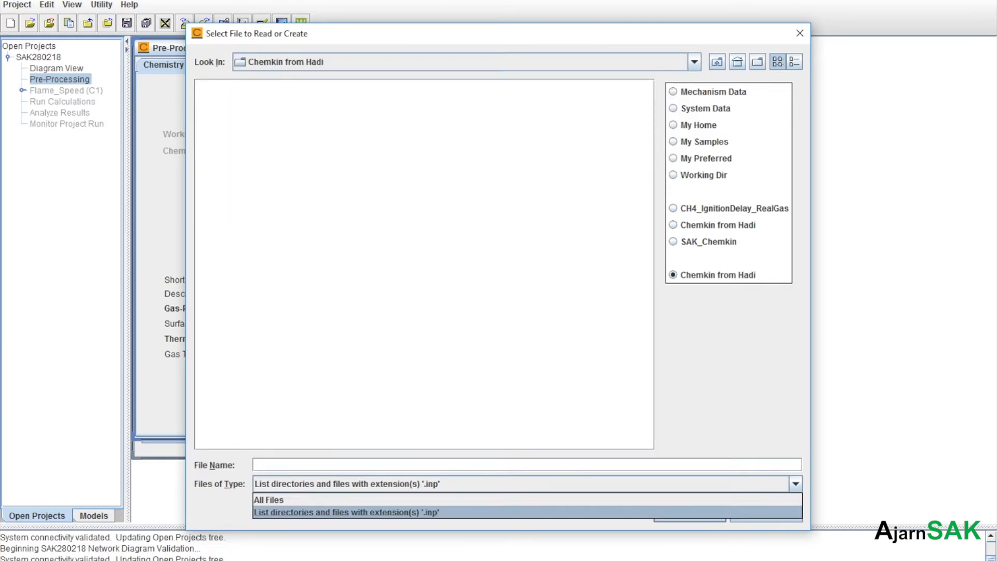
pyautogui.click(311, 499)
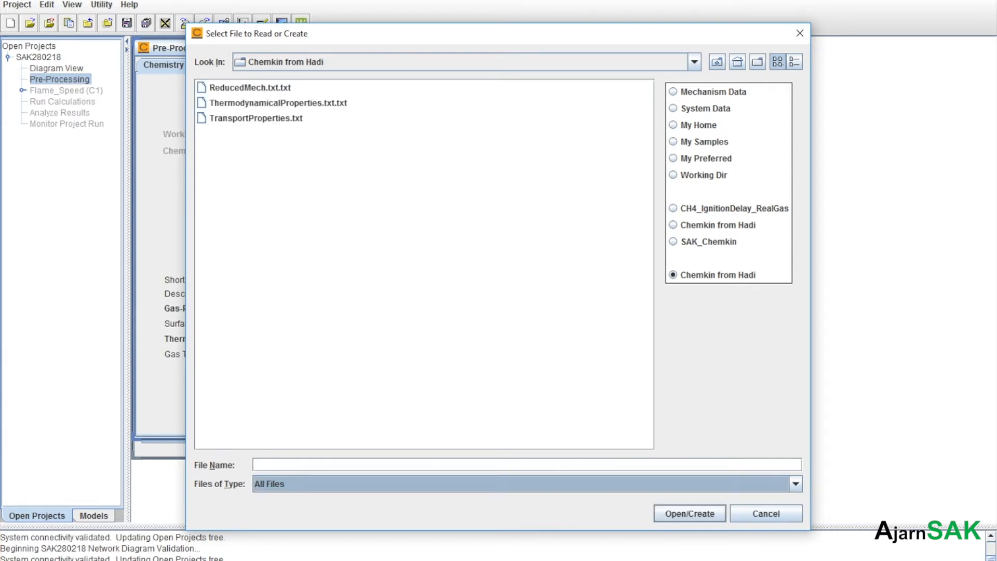
pyautogui.click(250, 87)
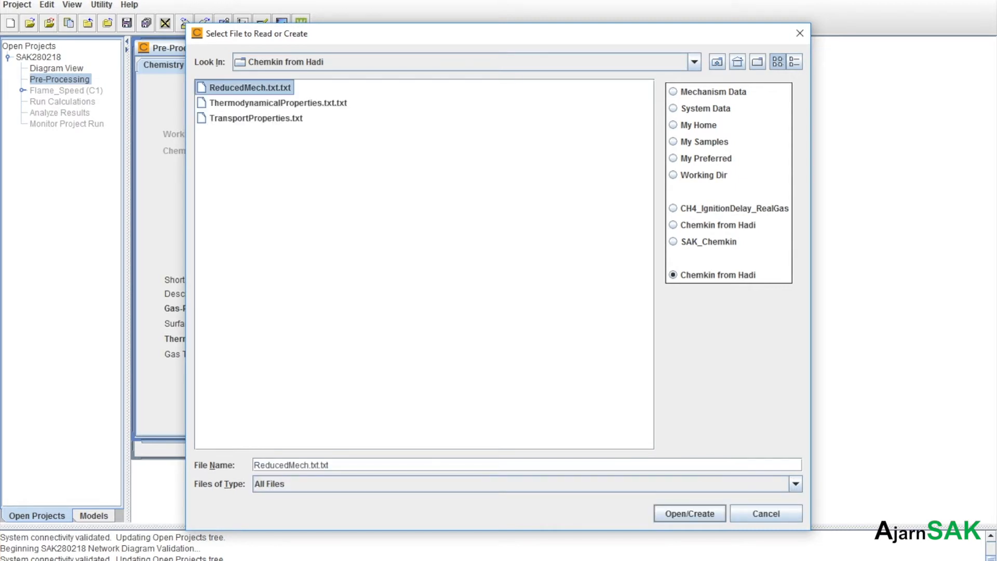
pyautogui.press('Return')
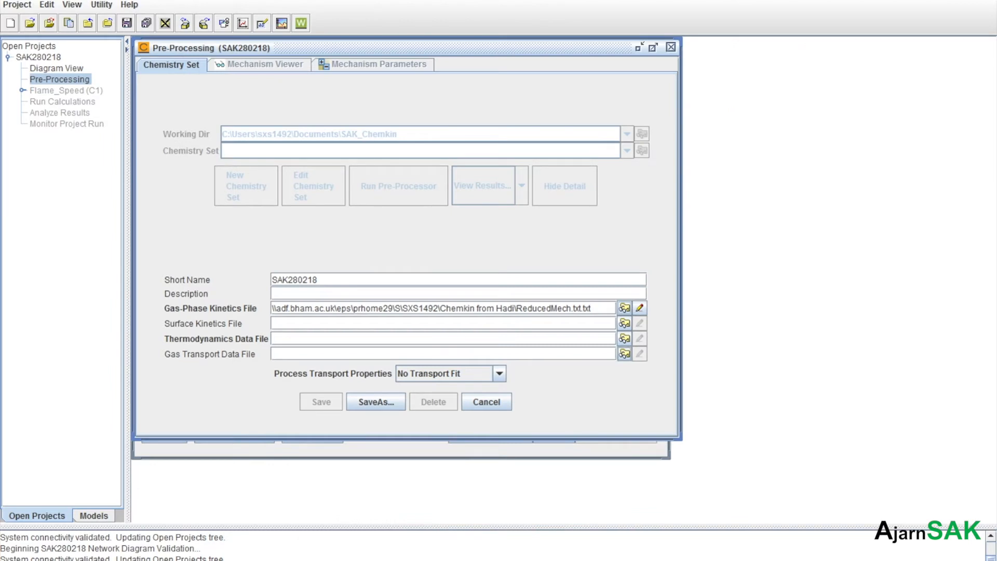
# - Assign ThermodynamicalProperties.txt.txt from the same folder as the thermodynamics data file, listing all file types
pyautogui.click(625, 338)
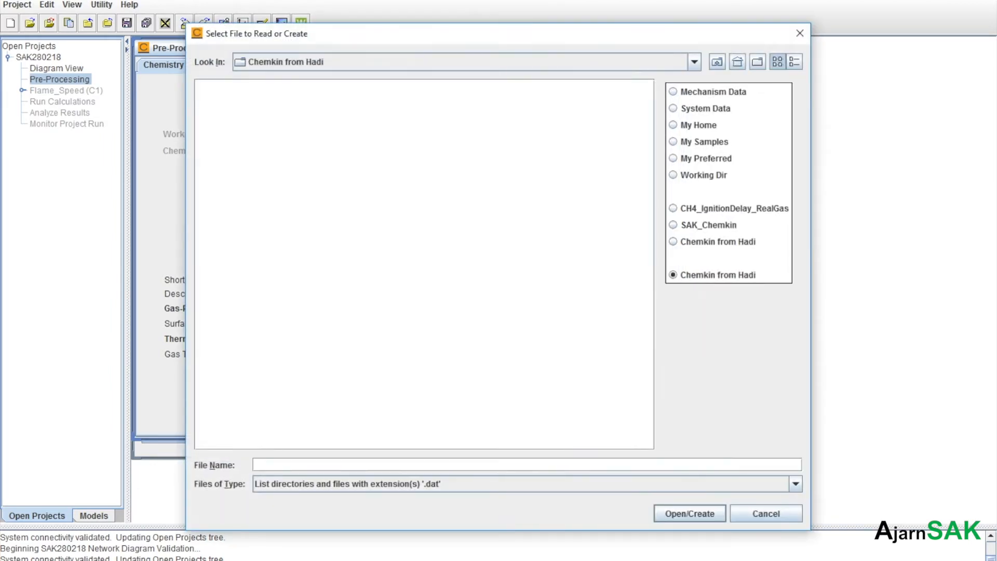
pyautogui.click(796, 483)
pyautogui.press('Up')
pyautogui.press('Return')
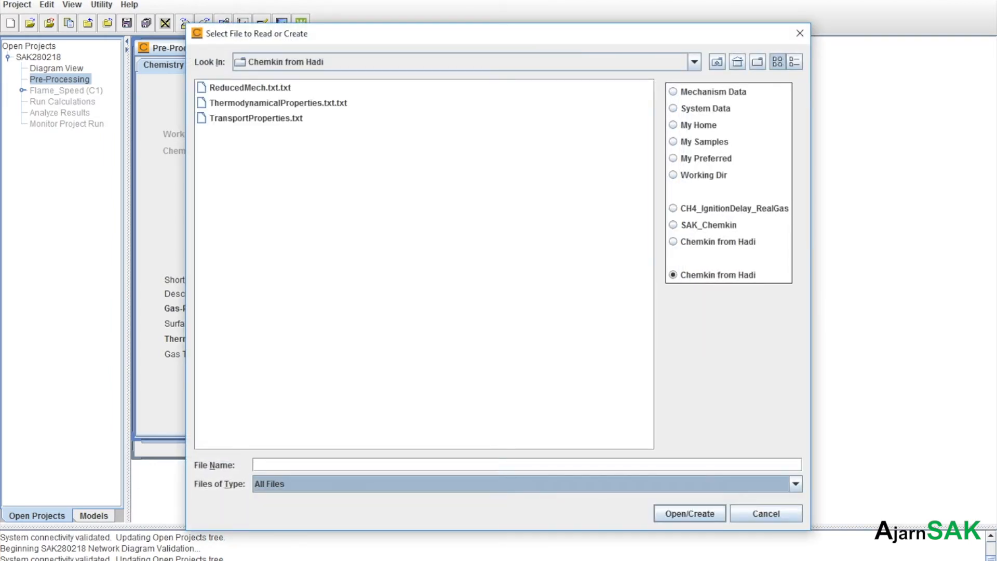
pyautogui.click(278, 103)
pyautogui.press('Return')
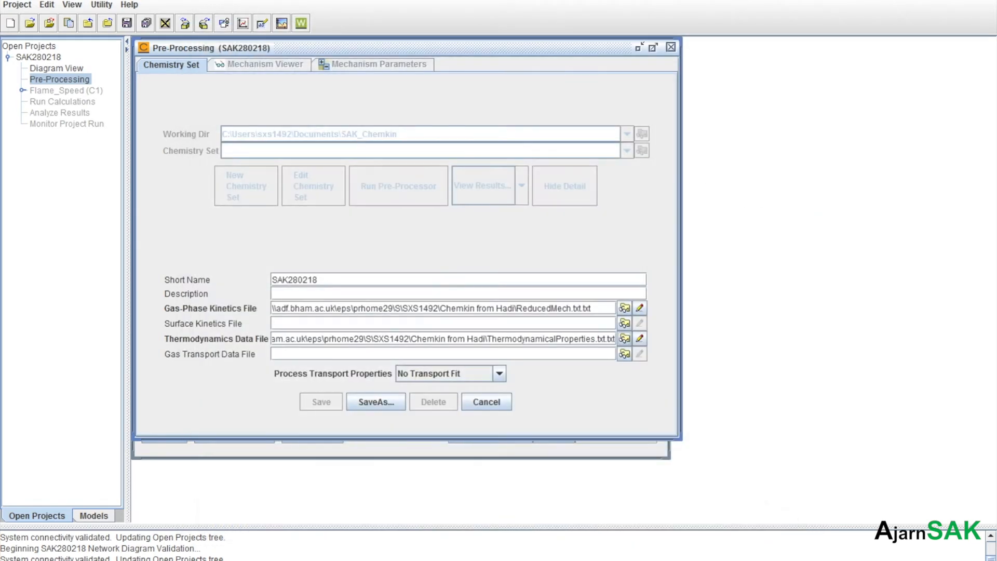
# - Assign TransportProperties.txt from the same folder as the gas transport data file, listing all file types
pyautogui.click(625, 355)
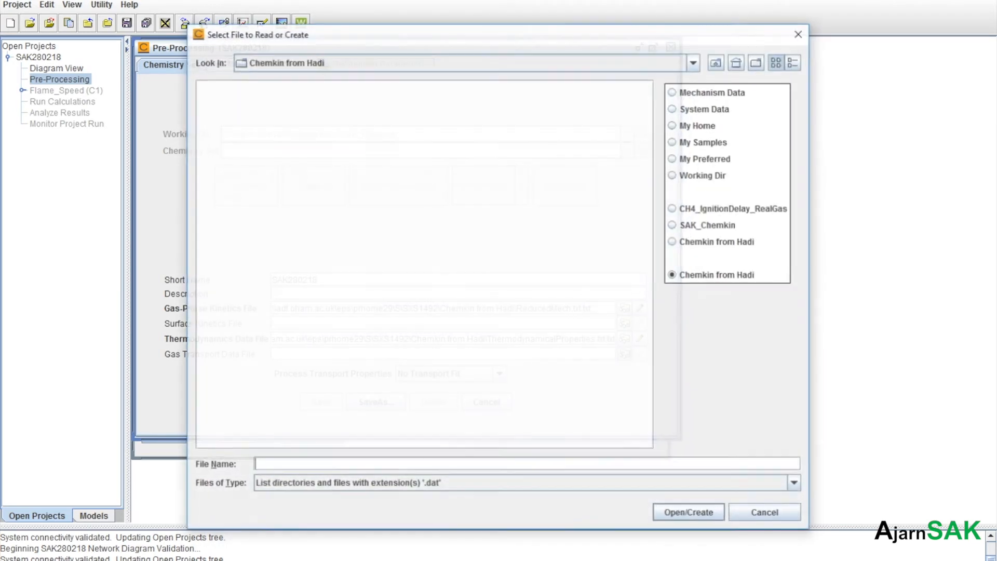
pyautogui.click(795, 483)
pyautogui.click(269, 500)
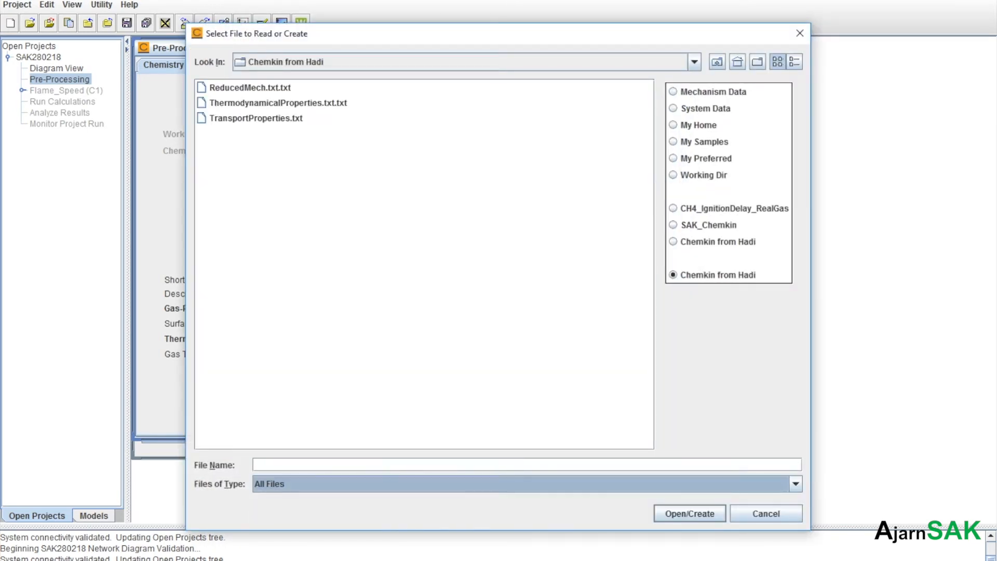
pyautogui.click(257, 117)
pyautogui.click(689, 514)
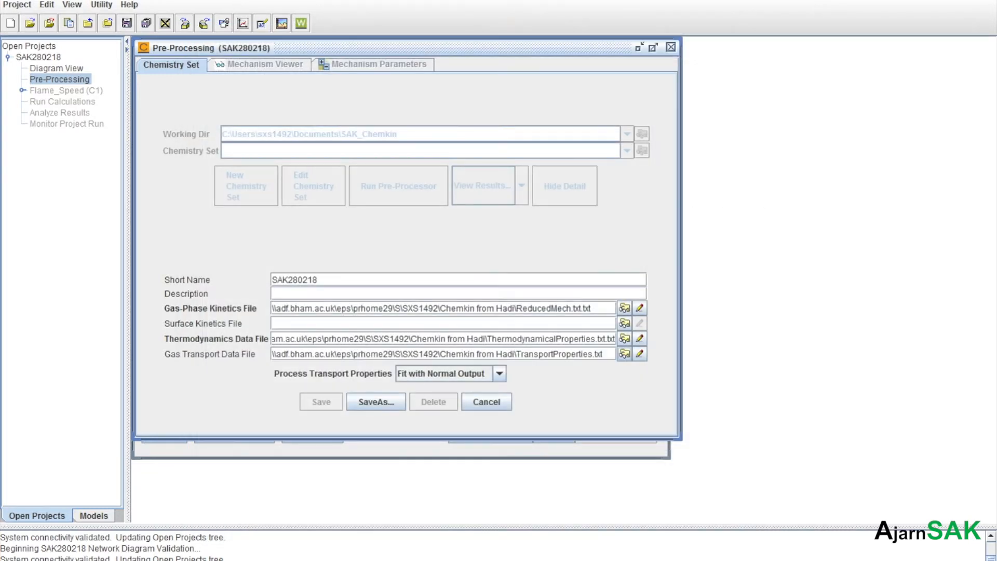
# - Save the chemistry set as SAK280218.cks in SAK_Chemkin and run the pre-processor on it
pyautogui.click(375, 402)
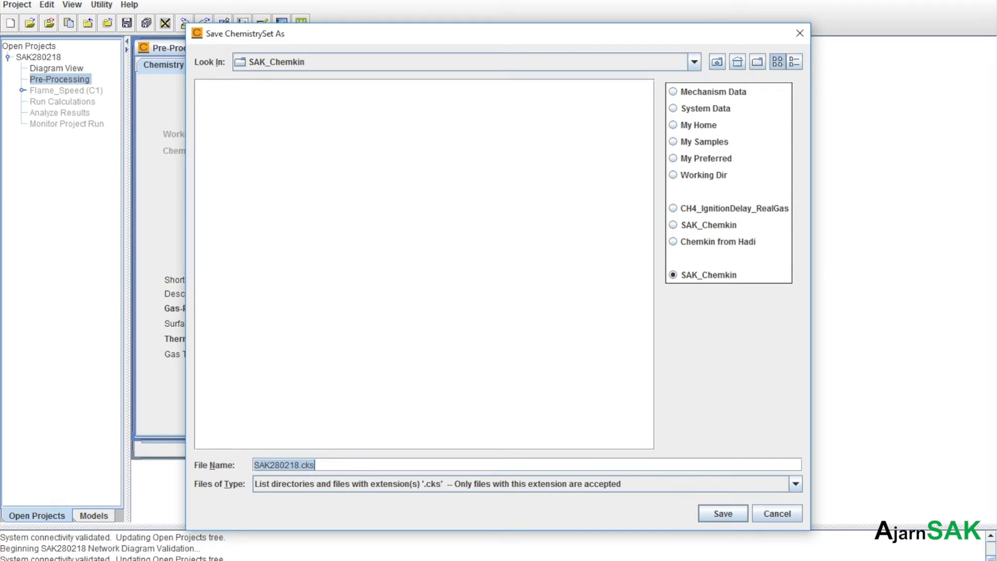
pyautogui.press('Return')
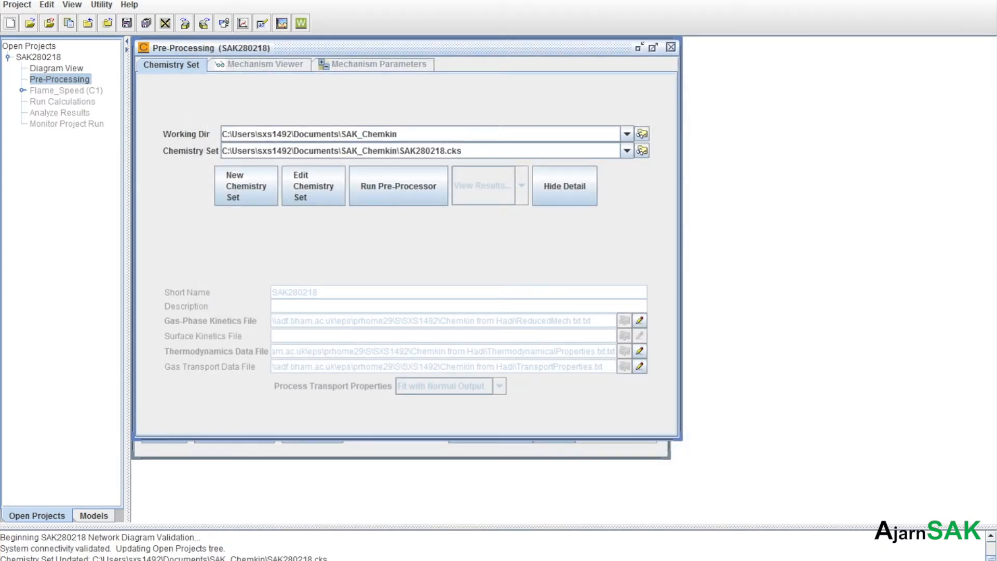
pyautogui.click(398, 186)
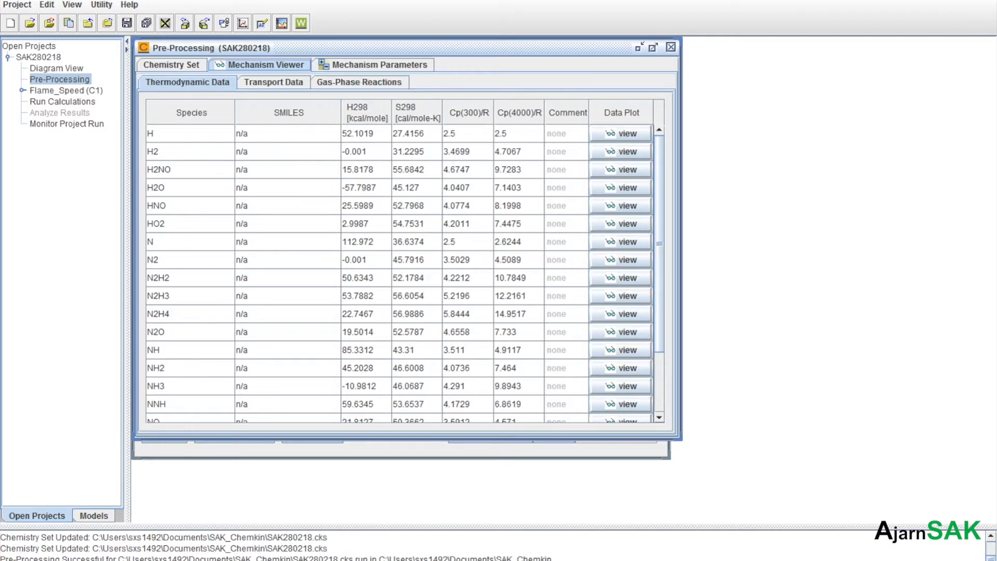
# - Review the mechanism's species transport data, species parameters and full list of gas-phase reactions
pyautogui.click(274, 82)
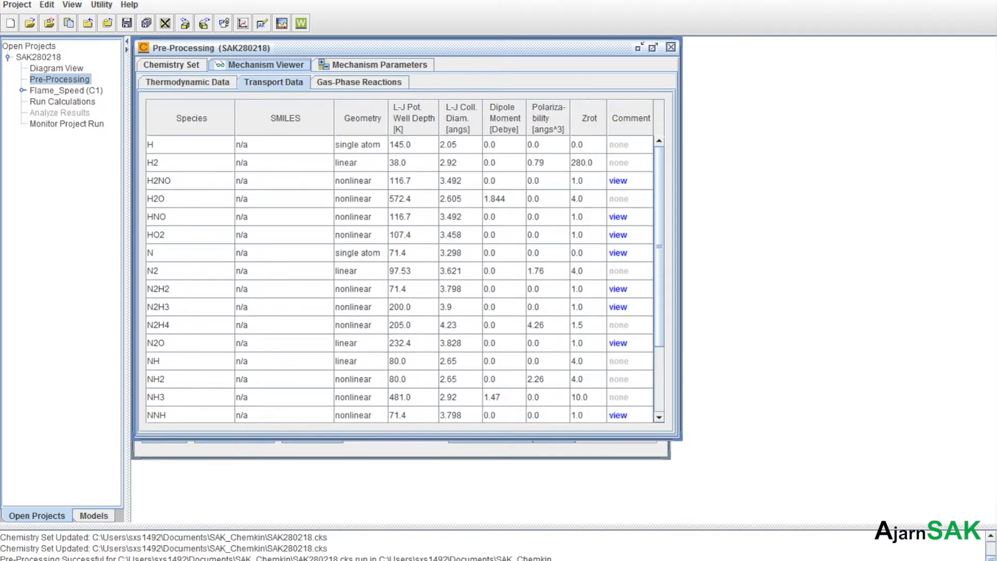
pyautogui.click(359, 82)
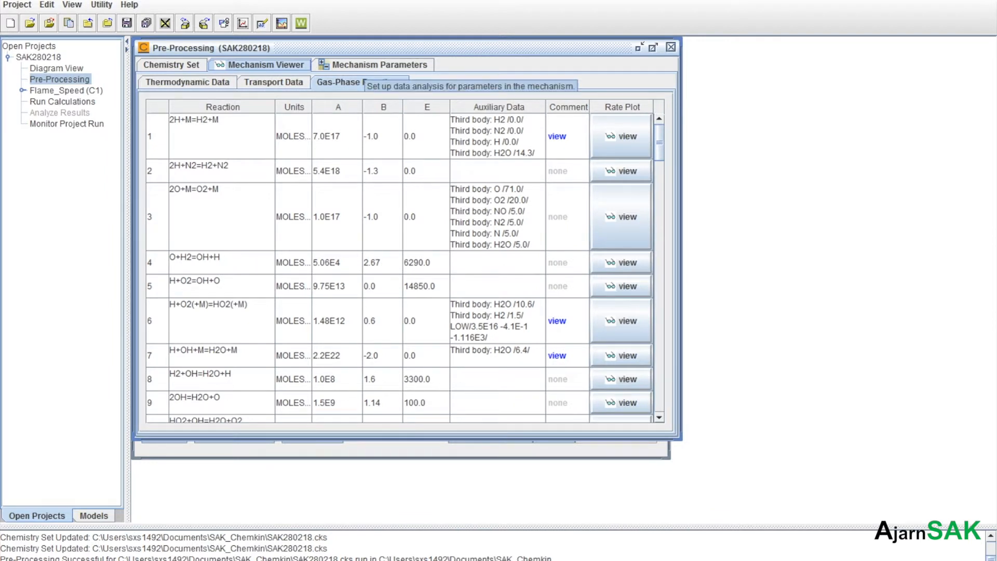
pyautogui.click(367, 64)
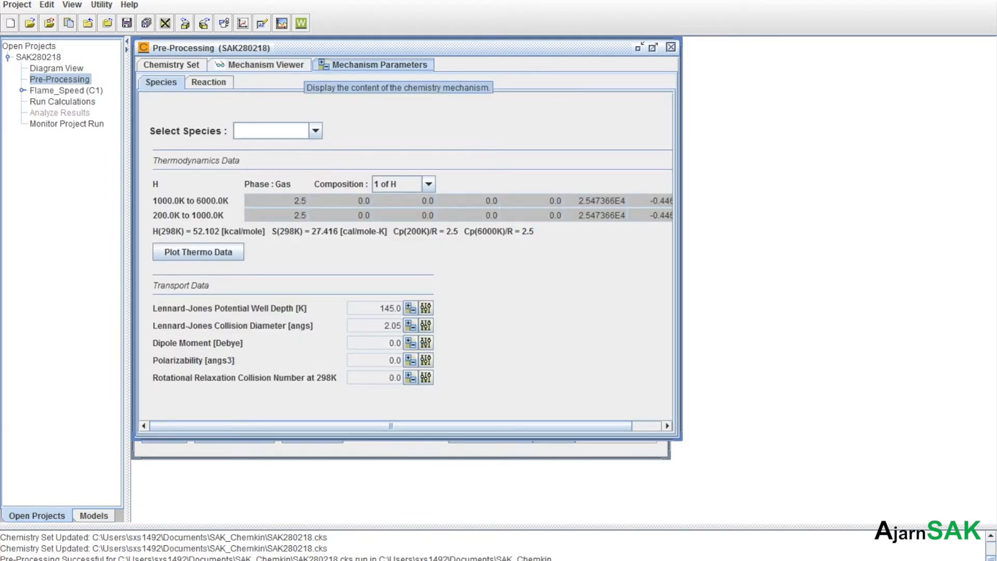
pyautogui.click(263, 64)
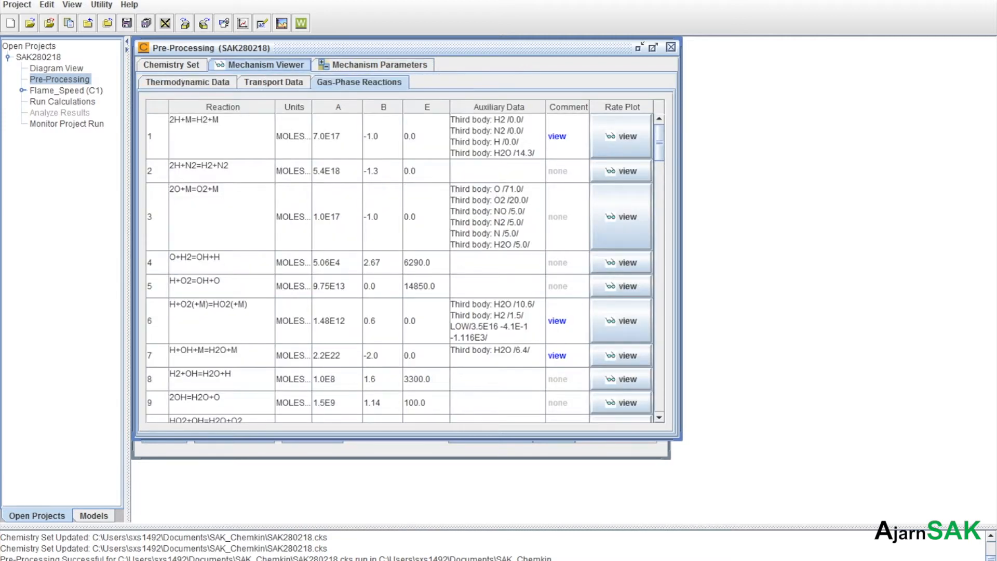
pyautogui.scroll(-10, 400, 260)
pyautogui.scroll(-16, 400, 260)
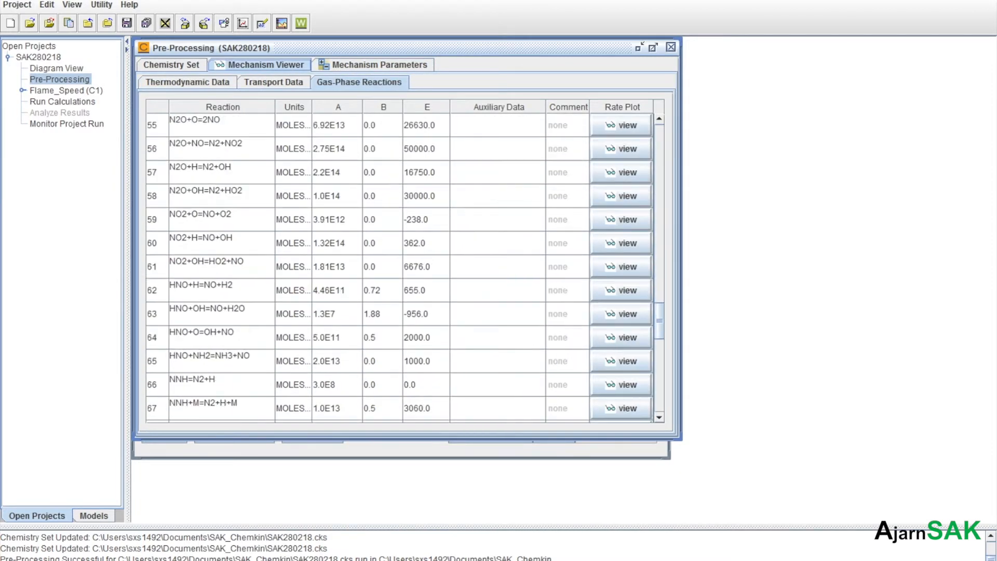
pyautogui.scroll(20, 400, 260)
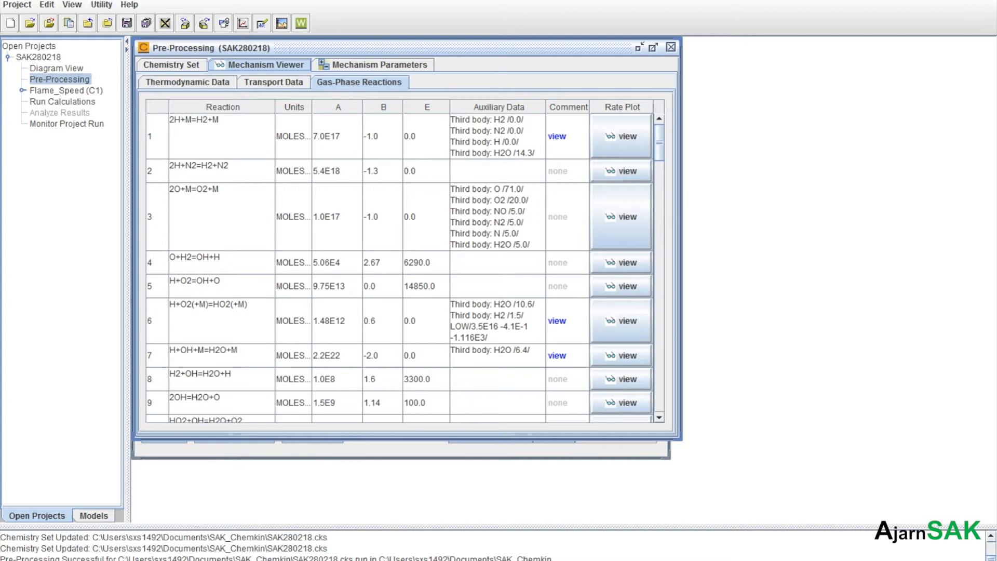
# - Switch to the ReducedMech.txt file in Notepad and examine its elements, species and reaction definitions
pyautogui.moveTo(151, 560)
pyautogui.click(76, 514)
pyautogui.click(168, 69)
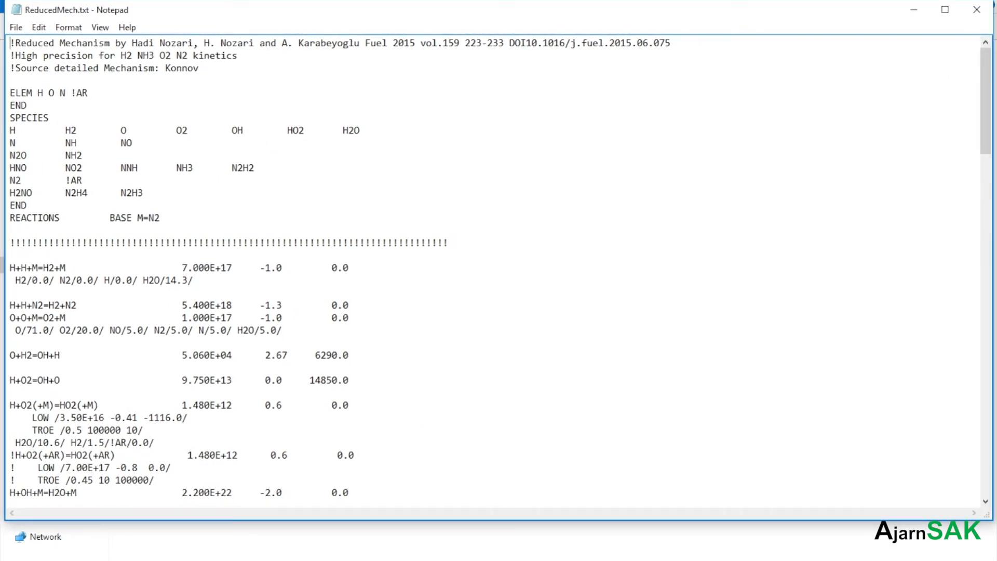
pyautogui.scroll(-6, 498, 270)
pyautogui.scroll(4, 498, 270)
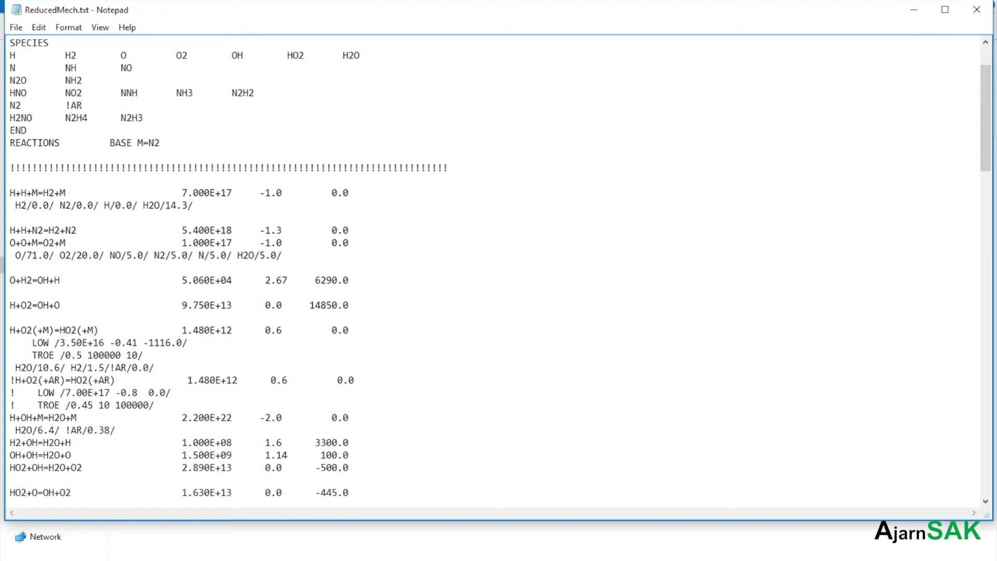
# - Examine the third-body efficiencies of the H+H+M=H2+M reaction and read through the remaining reactions in the ReducedMech.txt file
pyautogui.scroll(2, 499, 270)
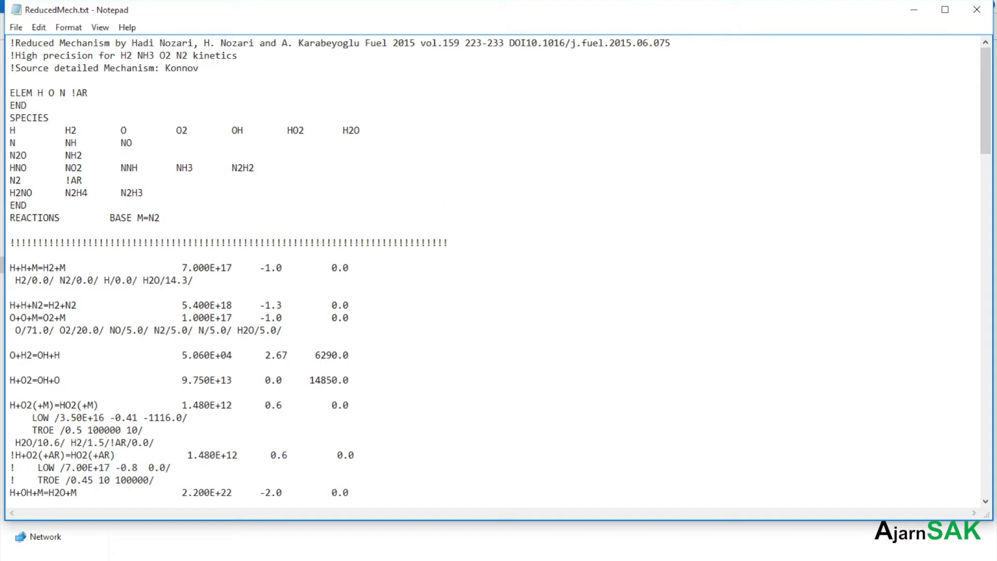
pyautogui.moveTo(15, 280); pyautogui.dragTo(194, 281)
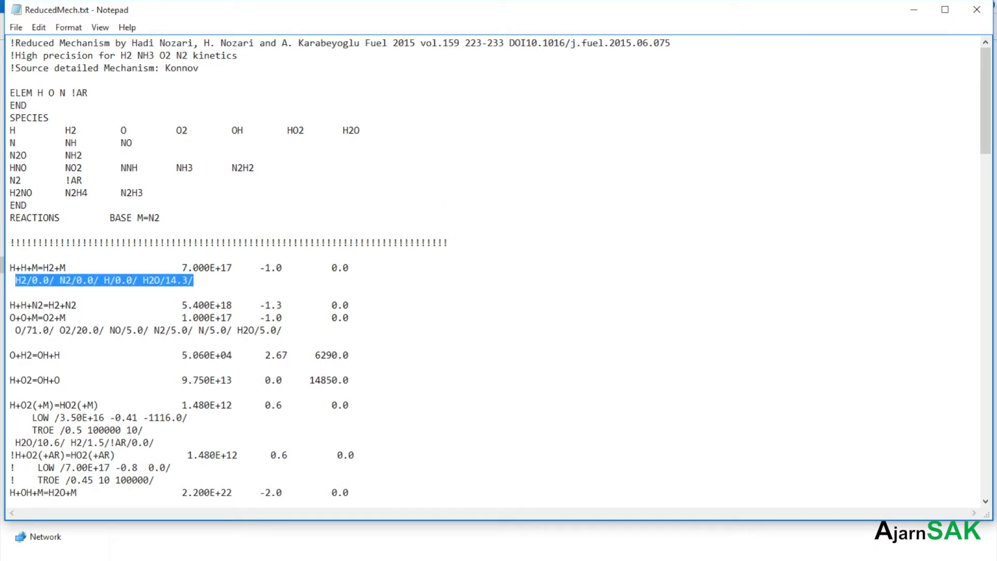
pyautogui.click(100, 27)
pyautogui.moveTo(68, 27)
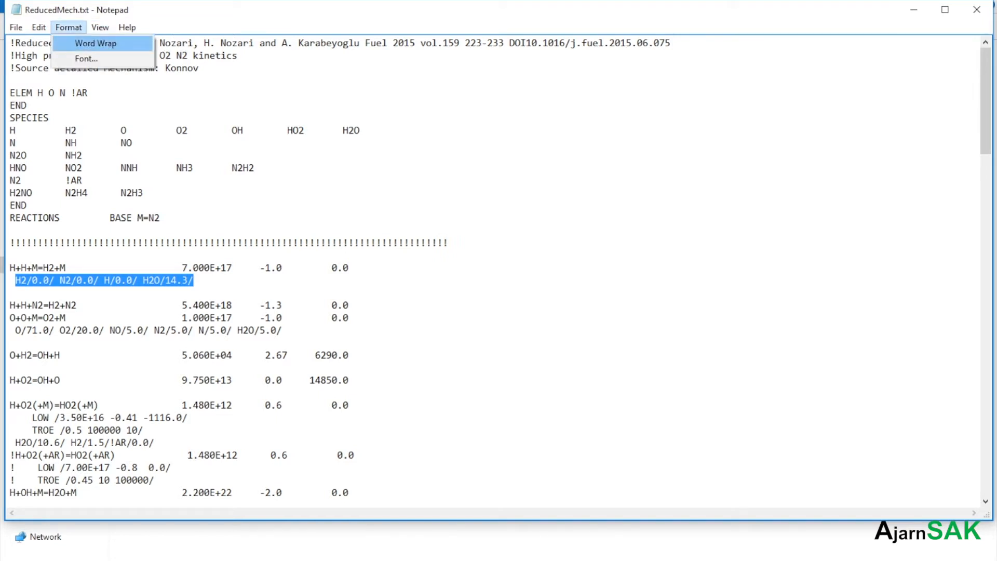
pyautogui.click(96, 43)
pyautogui.click(68, 27)
pyautogui.click(95, 43)
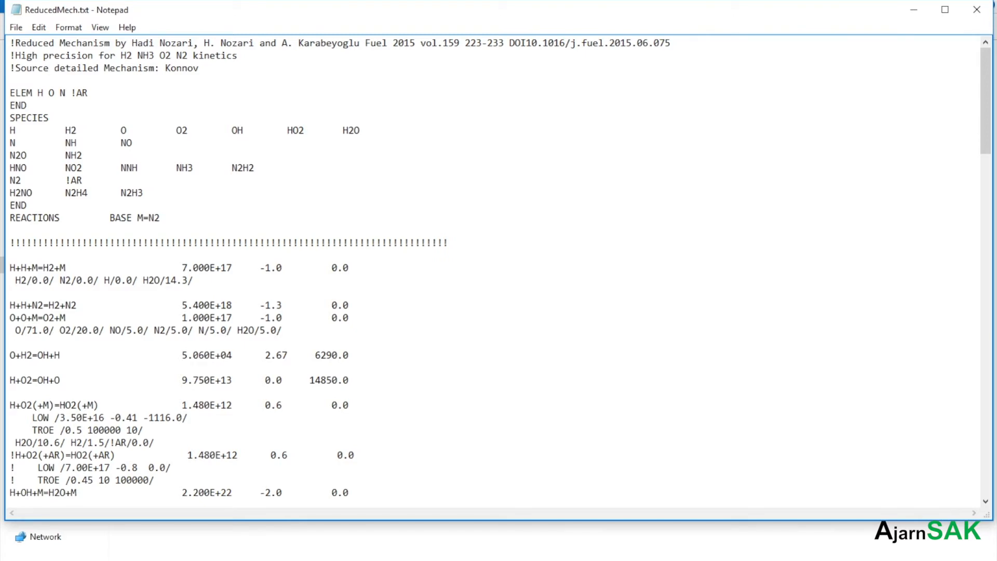
pyautogui.scroll(-5, 499, 270)
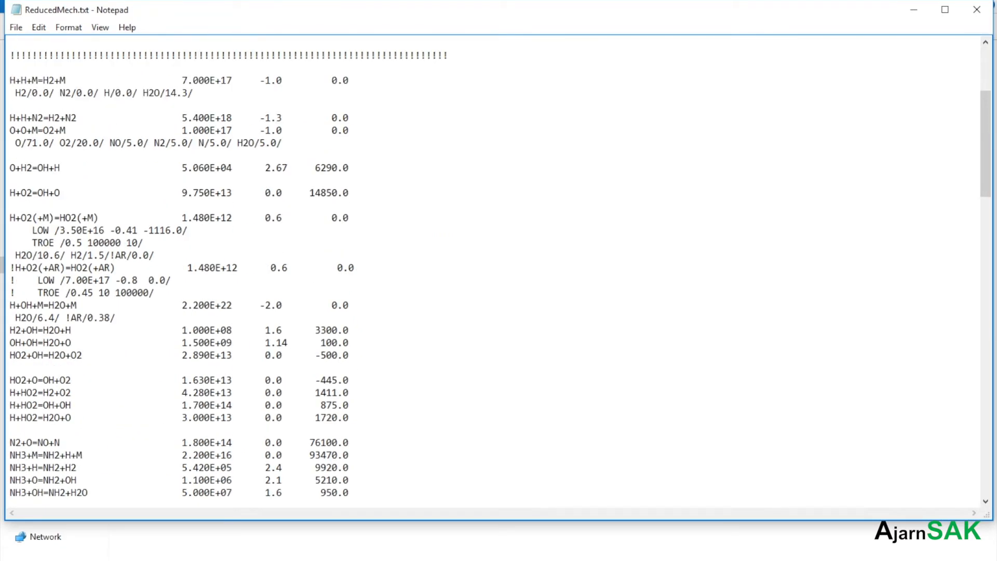
pyautogui.scroll(-10, 498, 270)
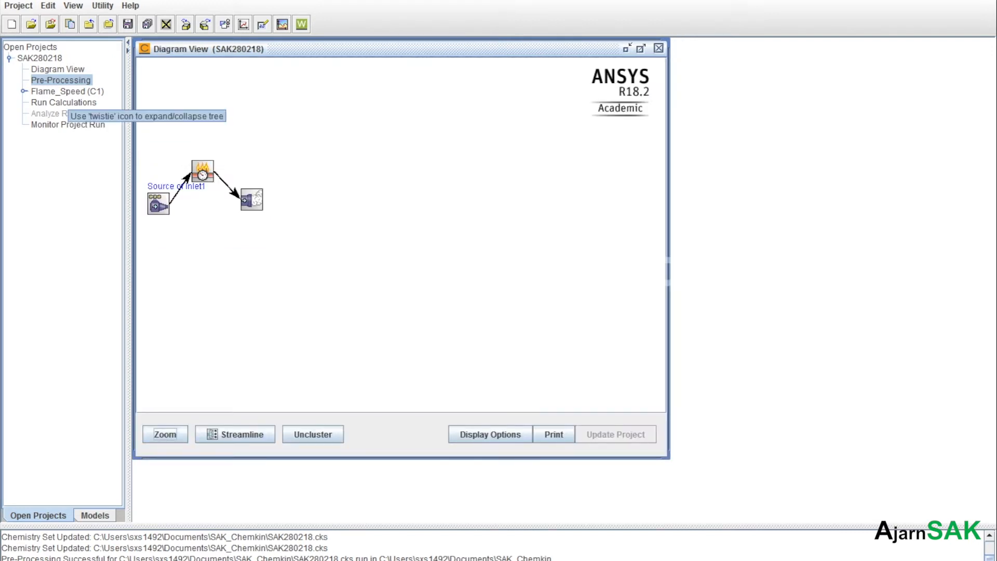
# - Switch to Chemkin and set the C1_ Flame Speed reactor's unburnt gas temperature to 673 K and pressure to 1 atm
pyautogui.click(67, 91)
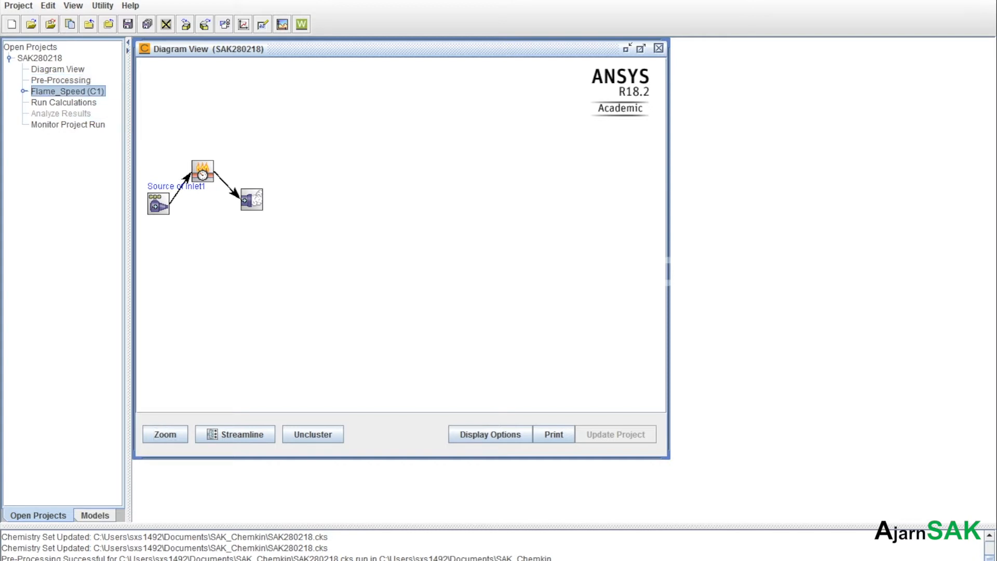
pyautogui.click(24, 91)
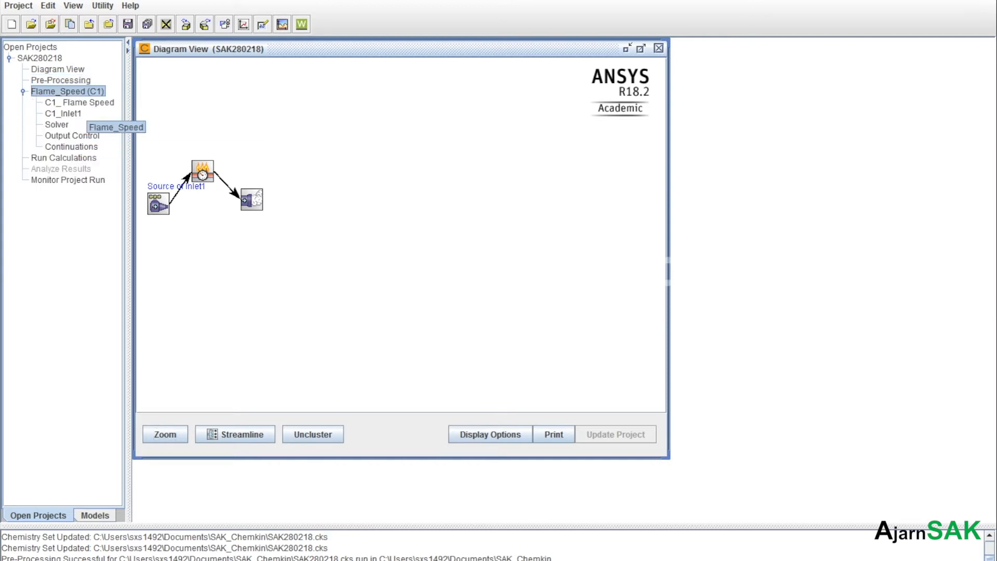
pyautogui.click(80, 102)
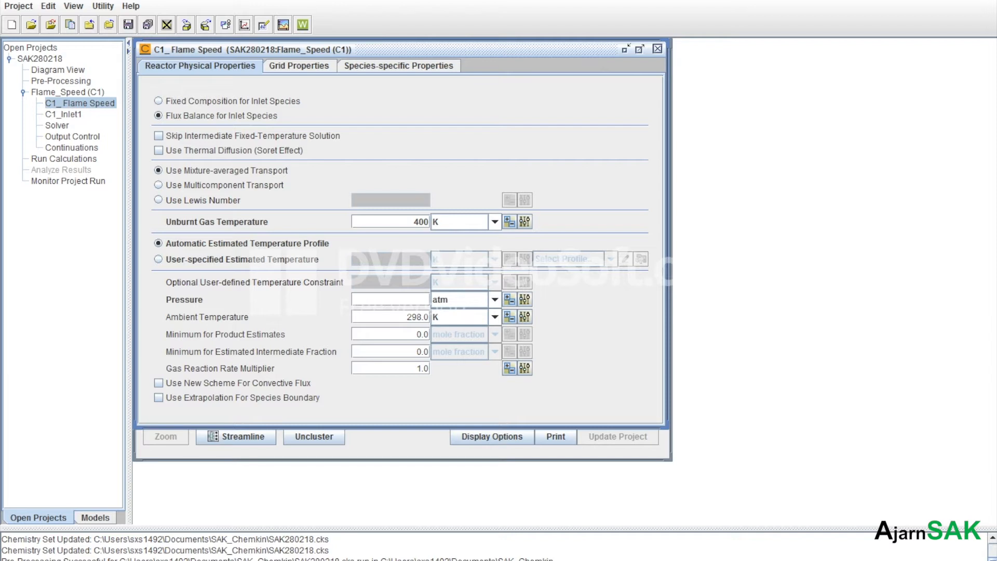
pyautogui.doubleClick(422, 221)
pyautogui.write('673')
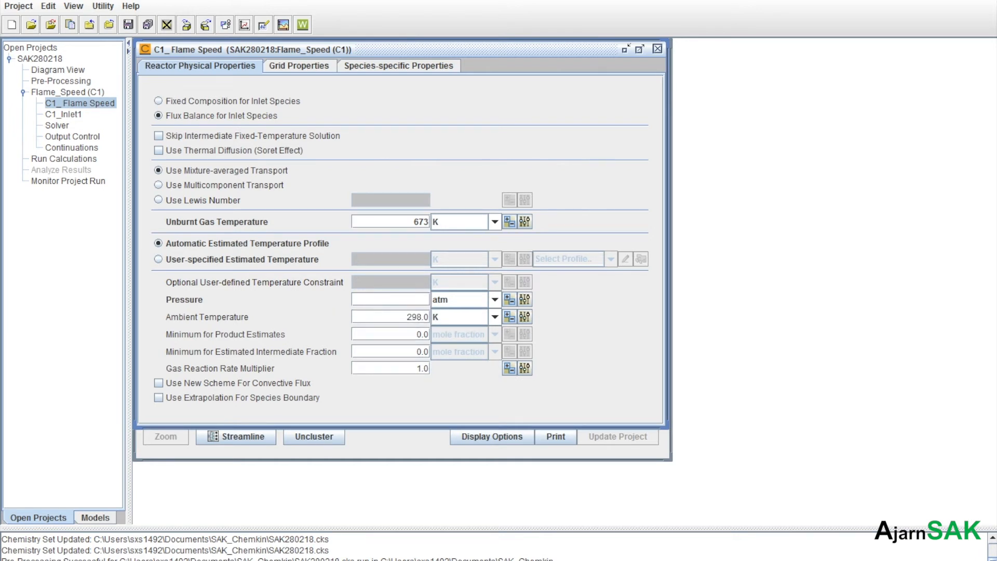
pyautogui.write('1')
pyautogui.press('Tab')
# - Set the reactor's grid to an ending axial position of 10 cm and a maximum of 1000 grid points
pyautogui.click(299, 66)
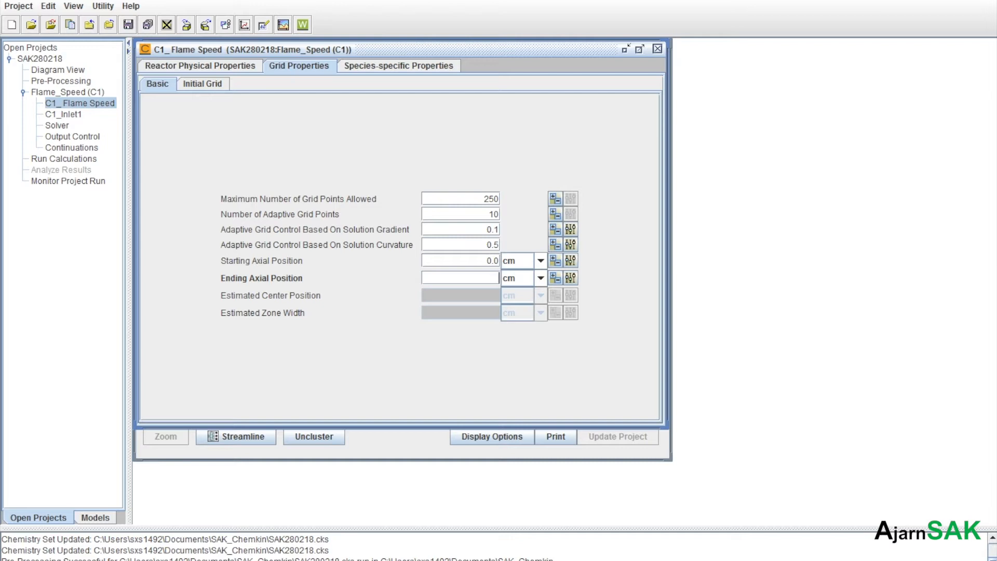
pyautogui.write('2')
pyautogui.hotkey('shift', 'Home')
pyautogui.write('10')
pyautogui.press('Tab')
pyautogui.write('1000')
pyautogui.doubleClick(499, 198)
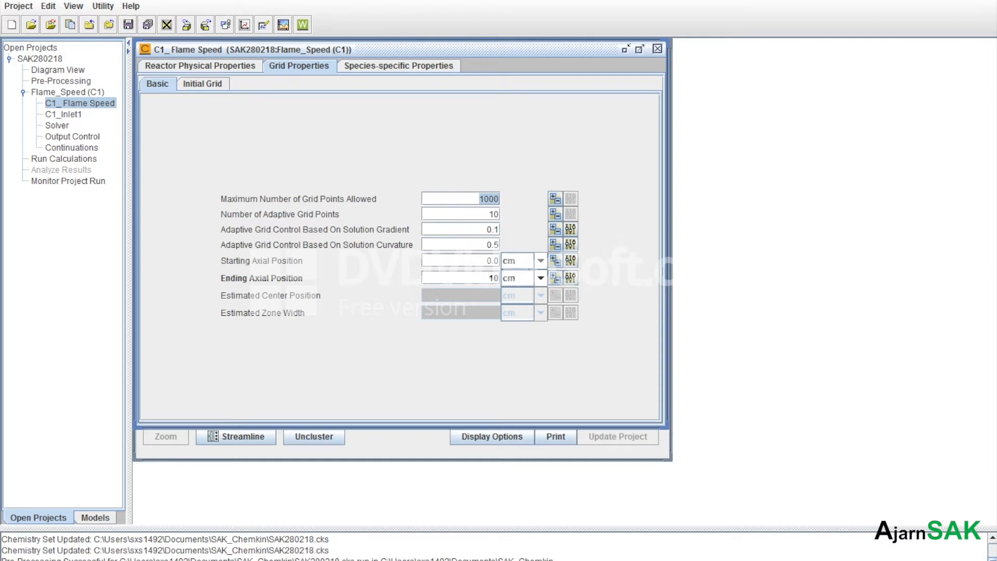
pyautogui.press('Tab')
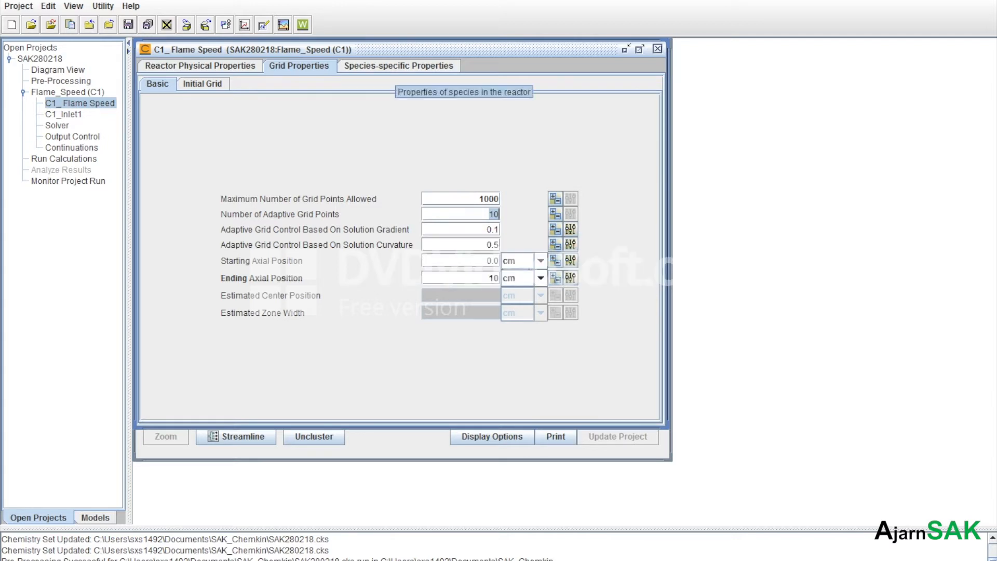
# - Review the reactor's intermediate and product fraction settings and recheck its grid and physical properties
pyautogui.click(399, 65)
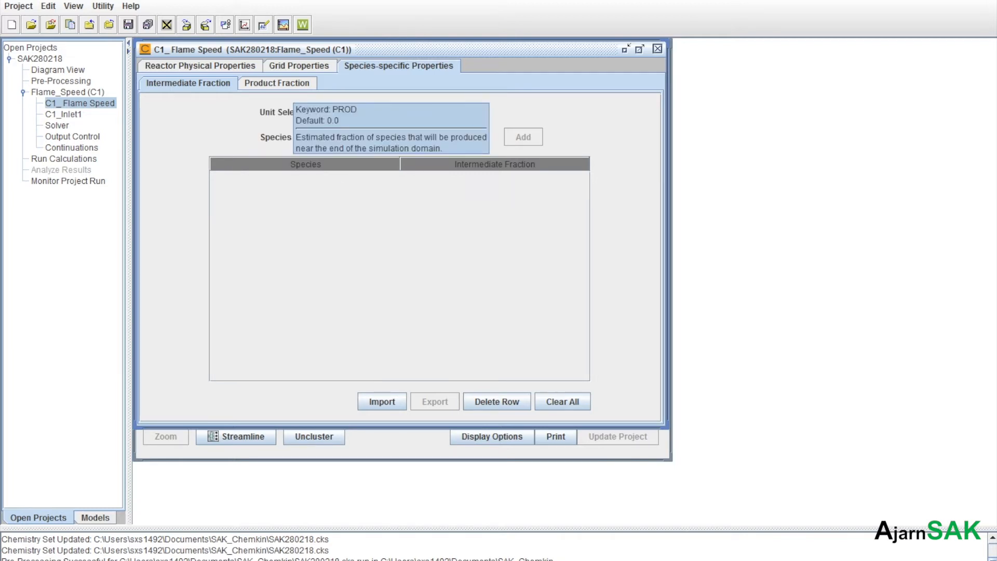
pyautogui.click(277, 83)
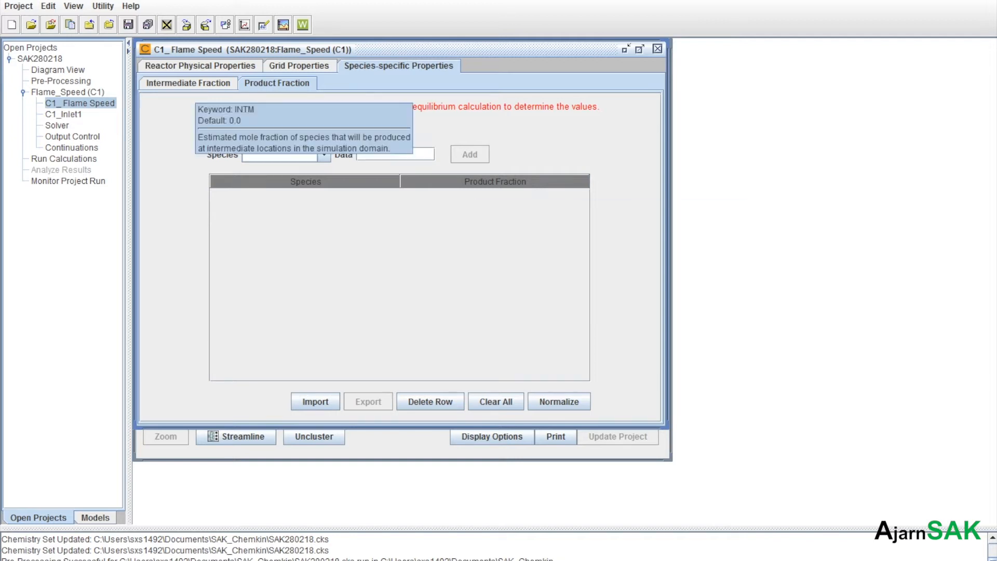
pyautogui.click(193, 84)
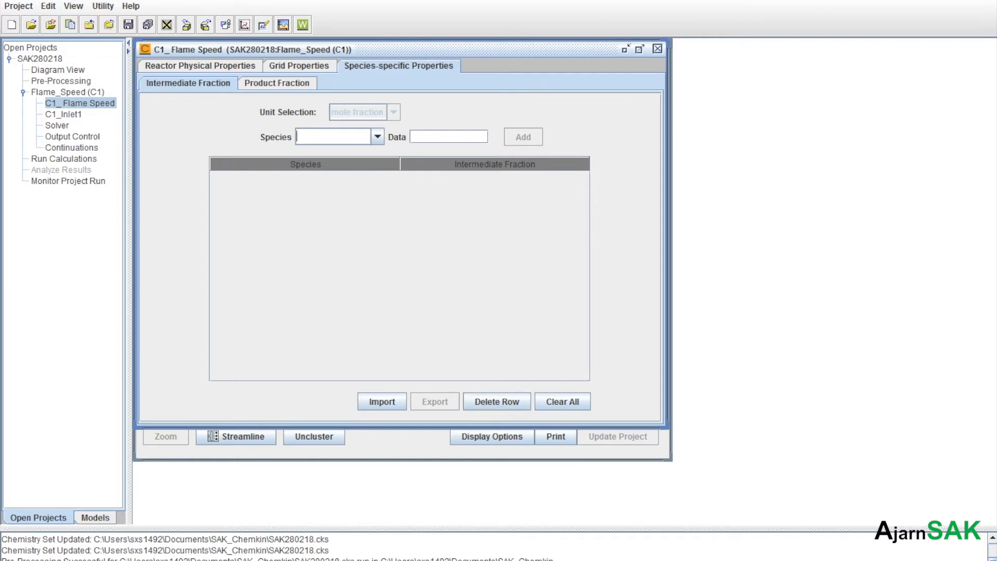
pyautogui.click(299, 66)
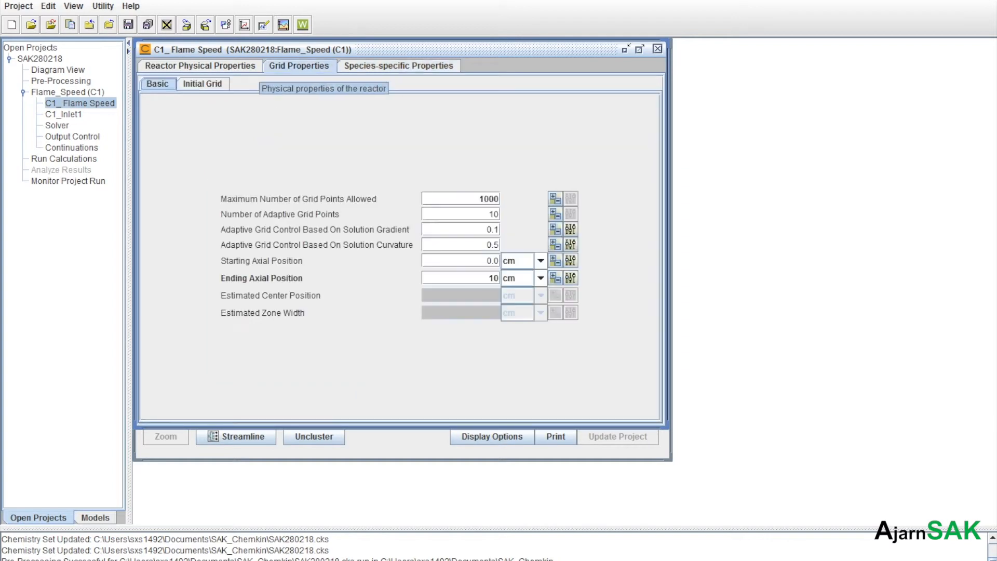
pyautogui.click(398, 65)
pyautogui.click(277, 83)
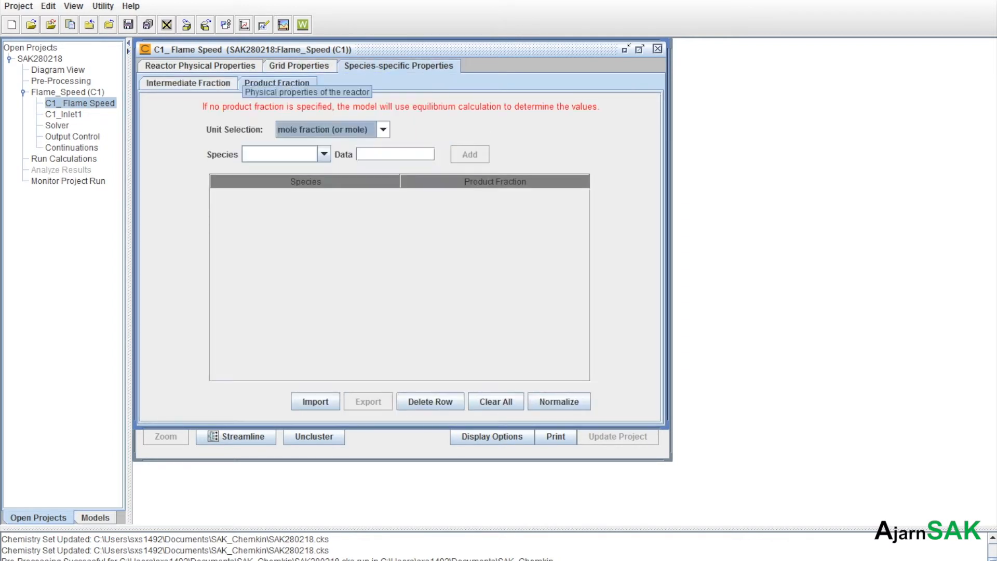
pyautogui.click(200, 66)
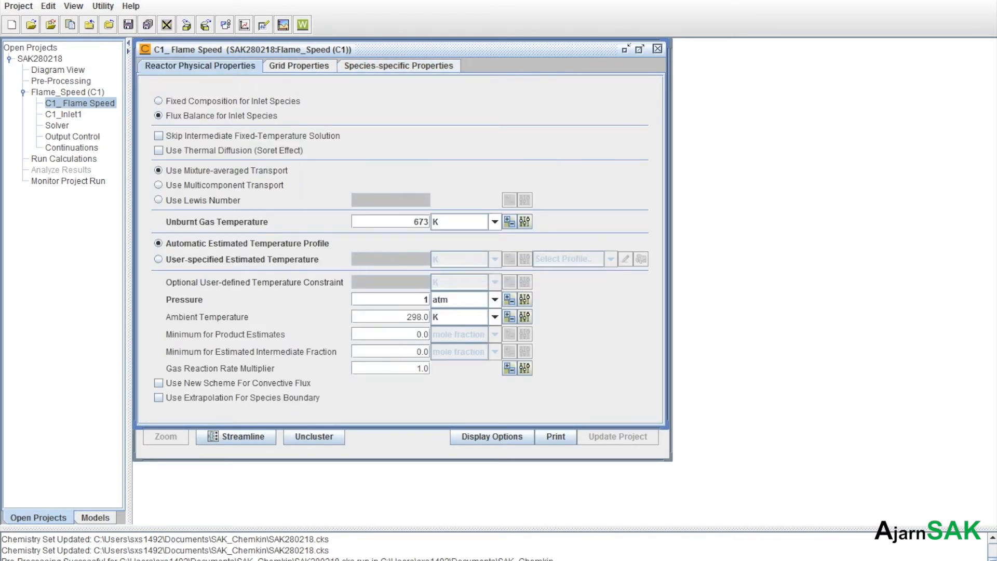
# - Define the C1_Inlet1 stream by mass flow rate instead of inlet velocity, with a value of 1 g/cm2-sec
pyautogui.click(63, 115)
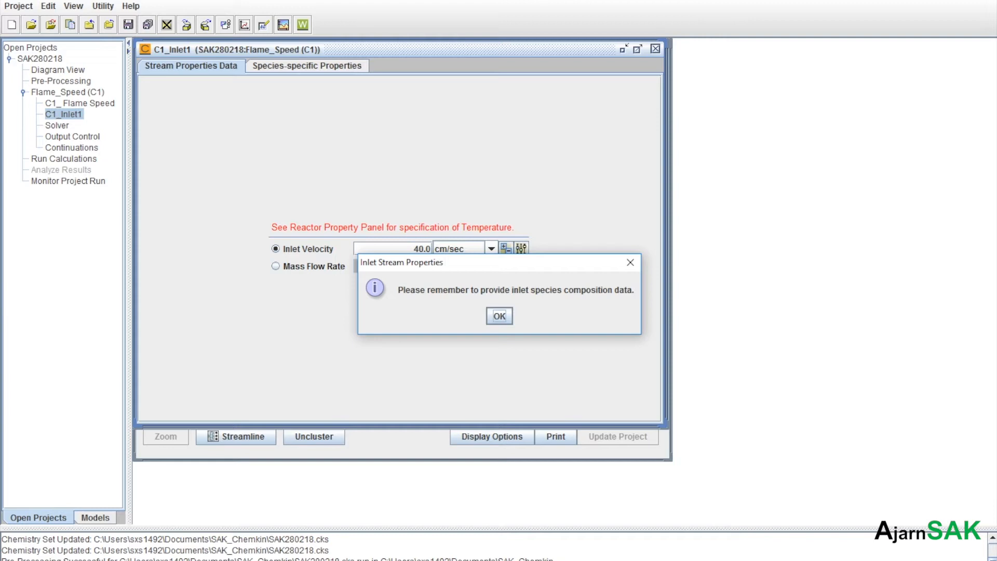
pyautogui.press('Return')
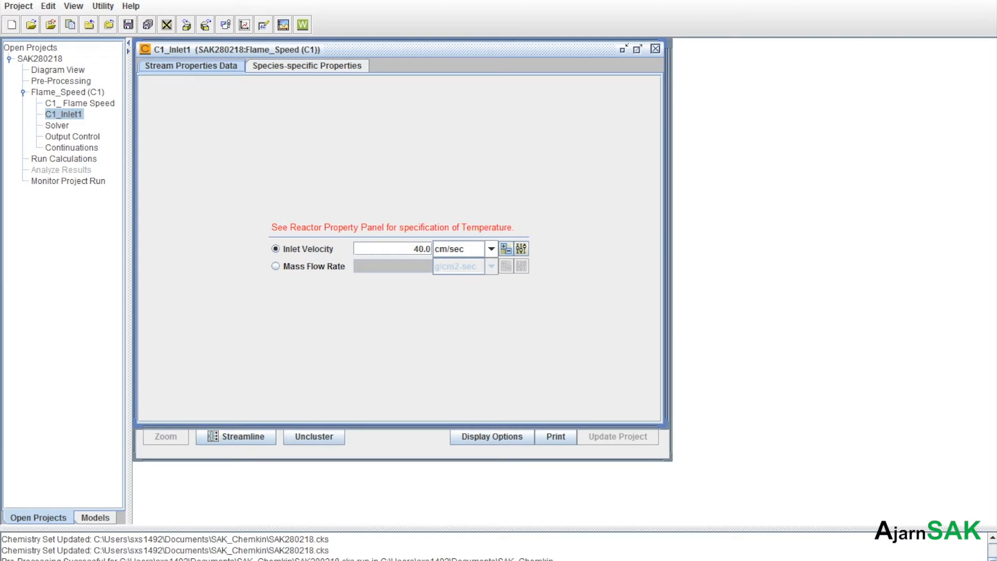
pyautogui.moveTo(414, 249); pyautogui.dragTo(431, 249)
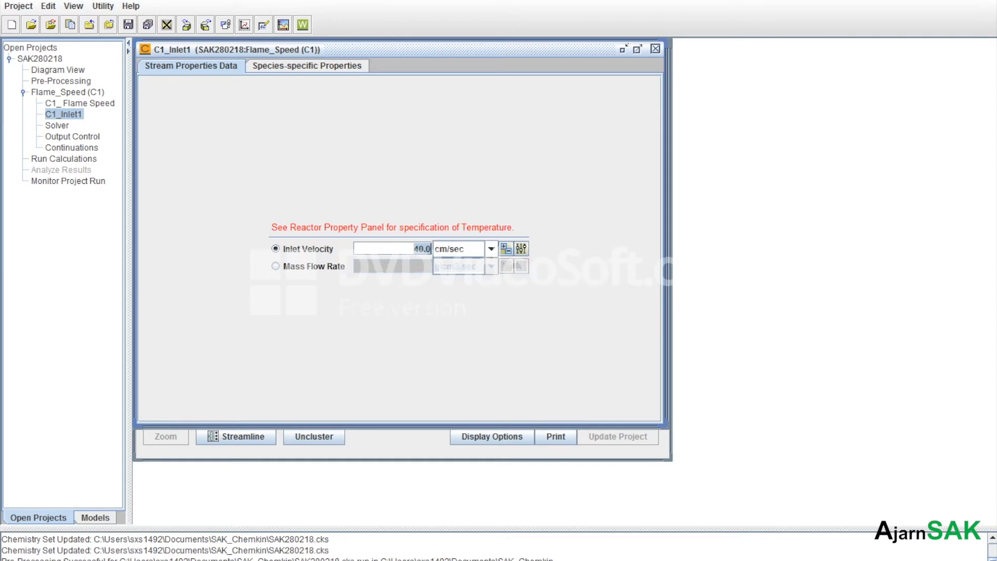
pyautogui.click(276, 266)
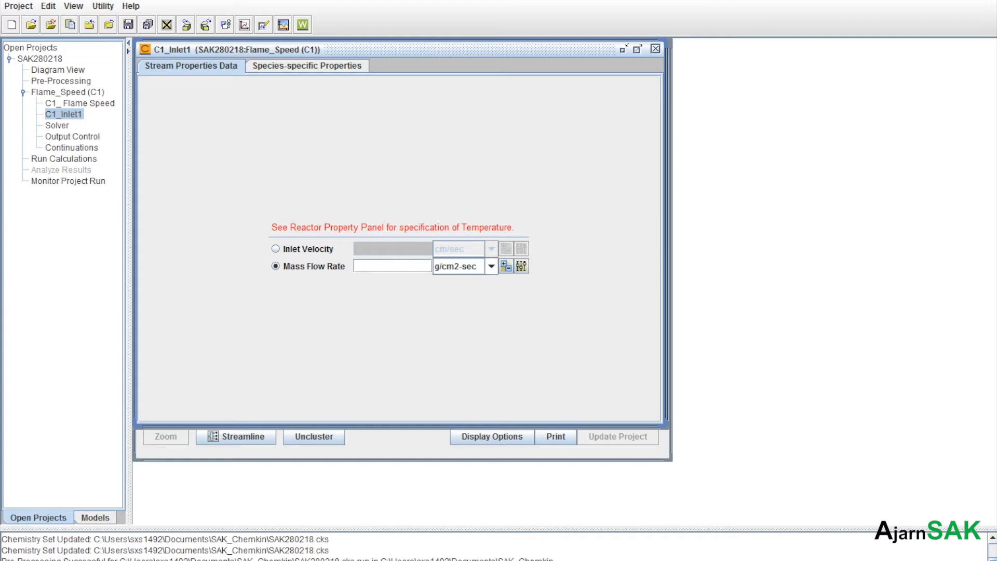
pyautogui.write('1')
pyautogui.moveTo(430, 266)
# - Enable equivalence ratio for the C1_Inlet1 species composition and set it to 1.0
pyautogui.click(307, 65)
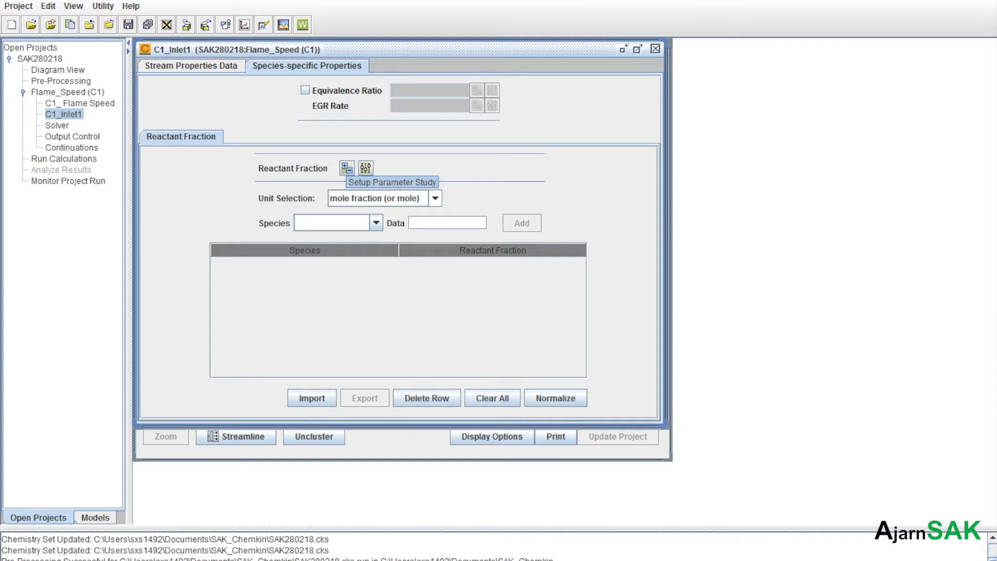
pyautogui.click(305, 90)
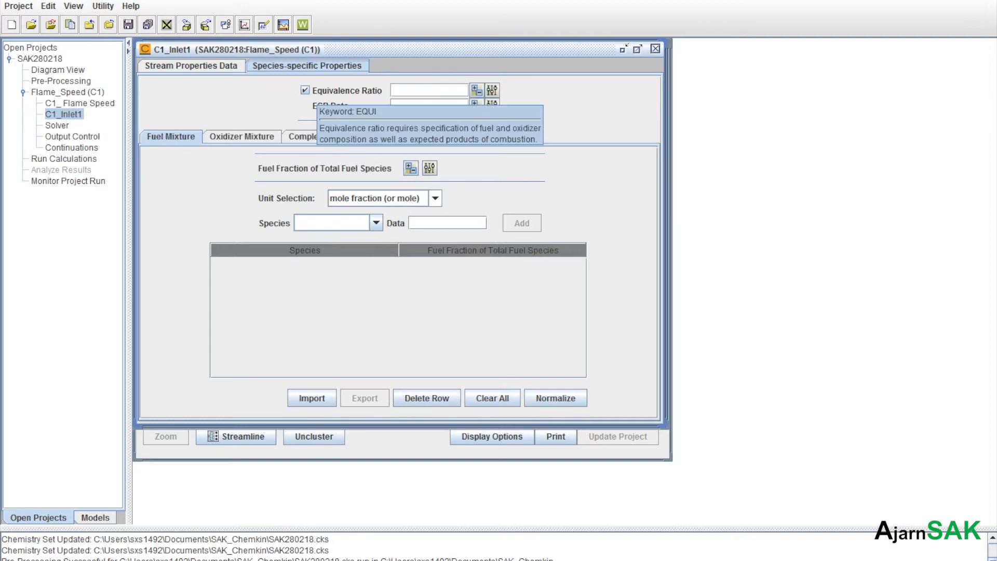
pyautogui.click(429, 89)
pyautogui.write('1.0')
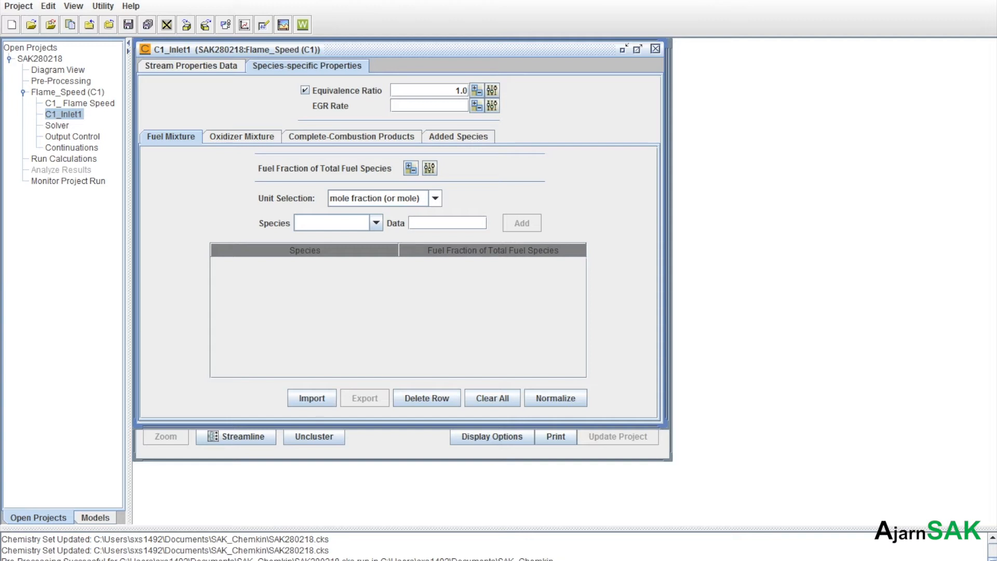
# - Add H2 to the inlet's fuel mixture with a mole fraction of 1
pyautogui.click(377, 223)
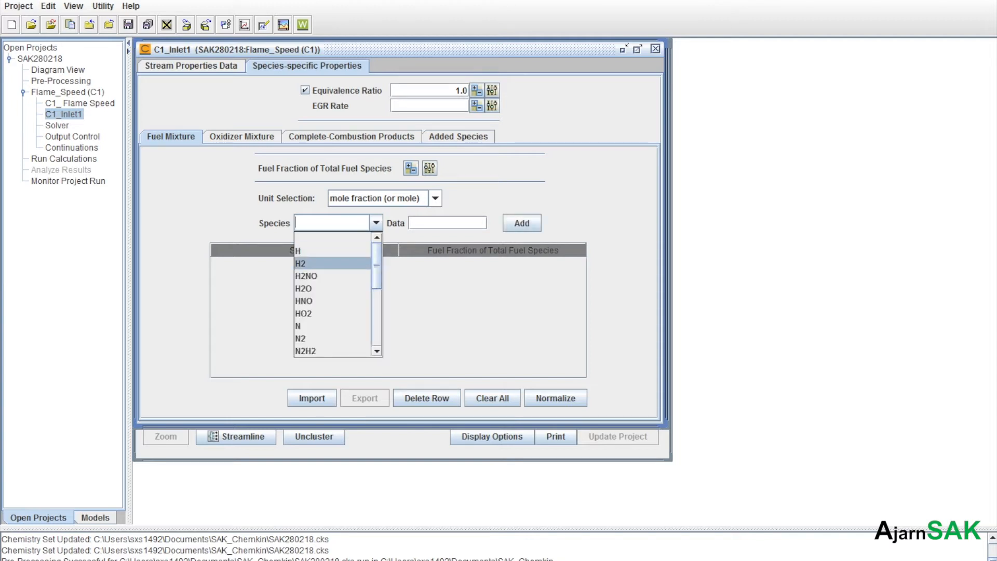
pyautogui.click(351, 264)
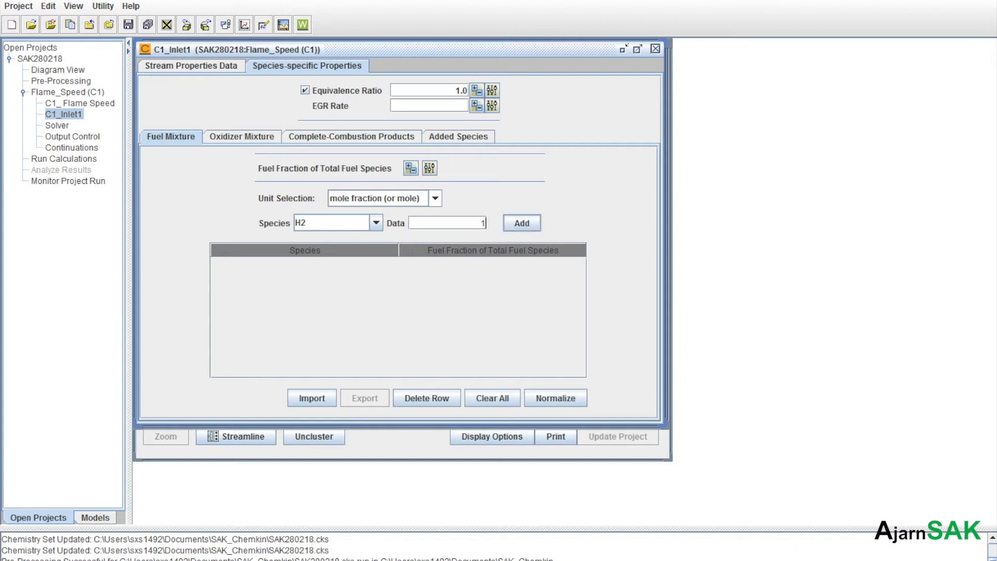
pyautogui.click(522, 223)
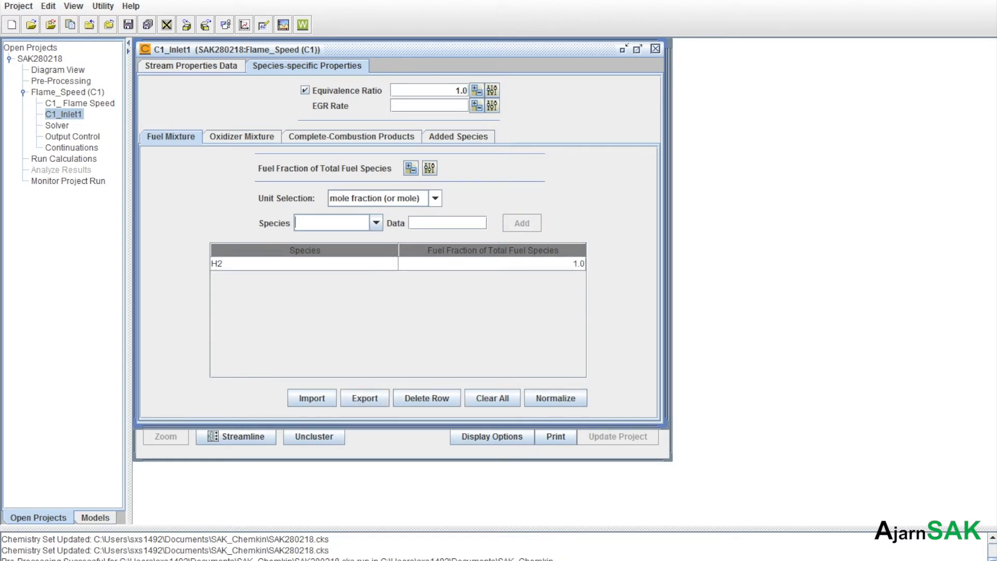
# - Add O2 to the inlet's oxidizer mixture with a mole fraction of 0.21
pyautogui.click(241, 136)
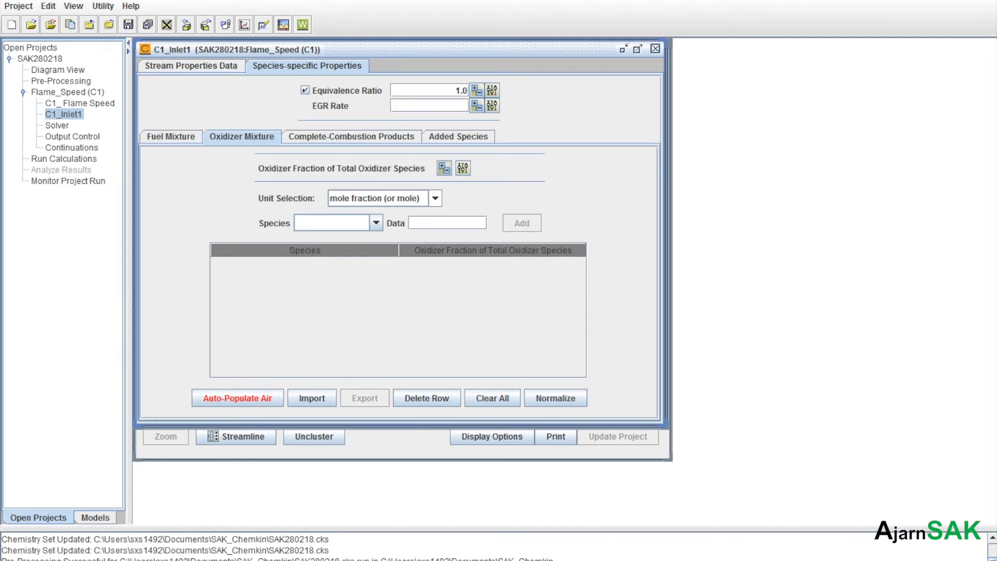
pyautogui.click(376, 222)
pyautogui.scroll(-3, 332, 294)
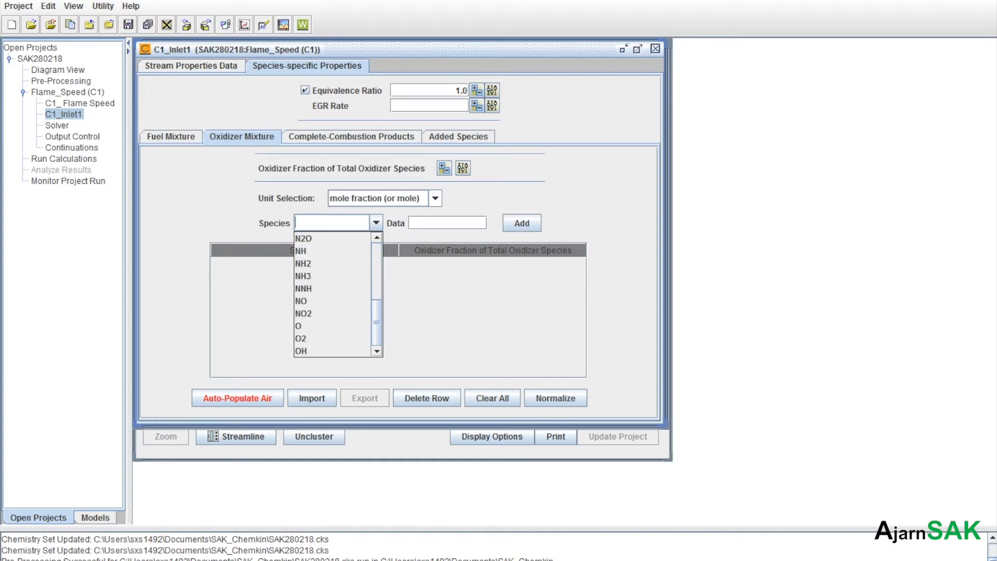
pyautogui.scroll(3, 332, 294)
pyautogui.scroll(-3, 333, 294)
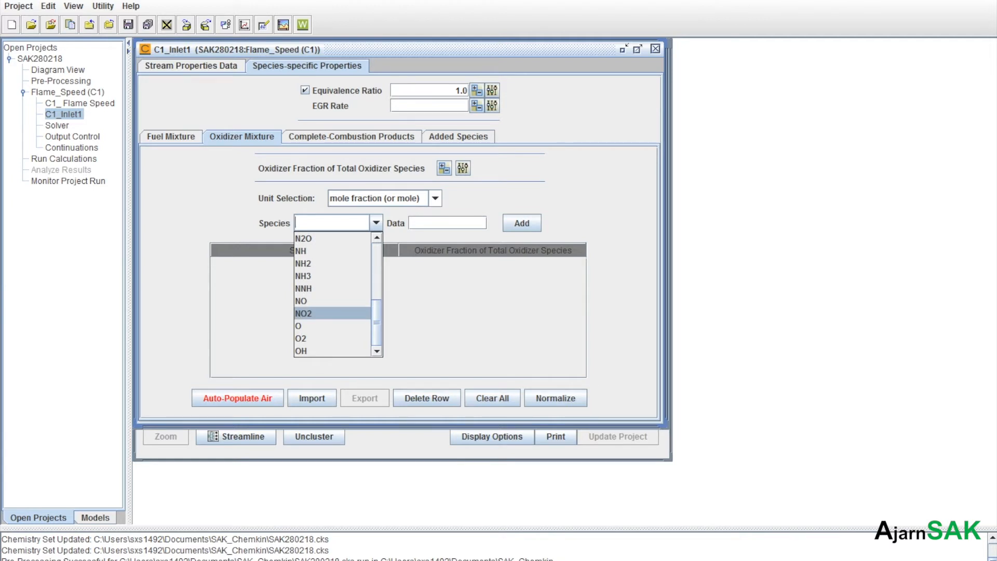
pyautogui.press('Down')
pyautogui.press('Down')
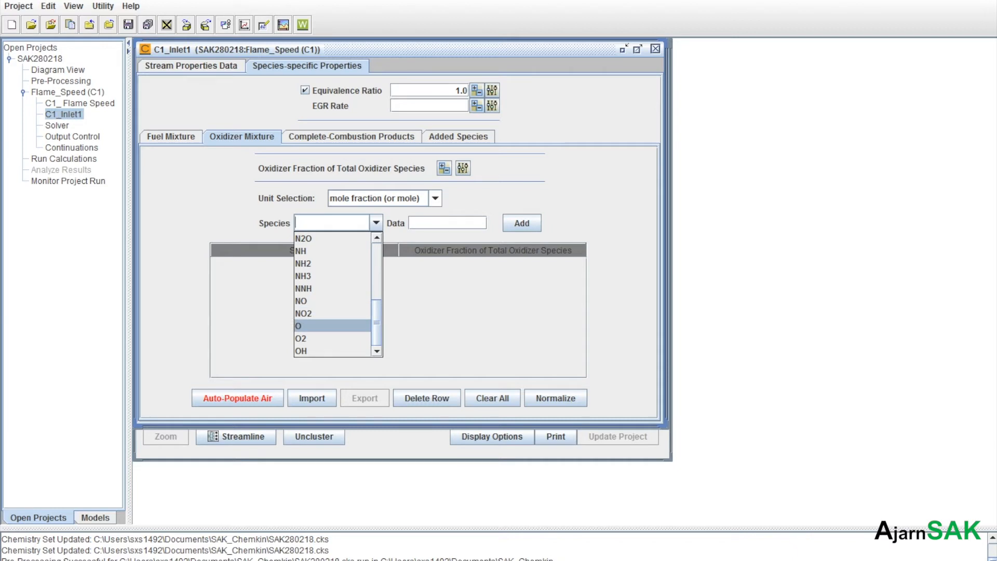
pyautogui.press('Return')
pyautogui.write('21')
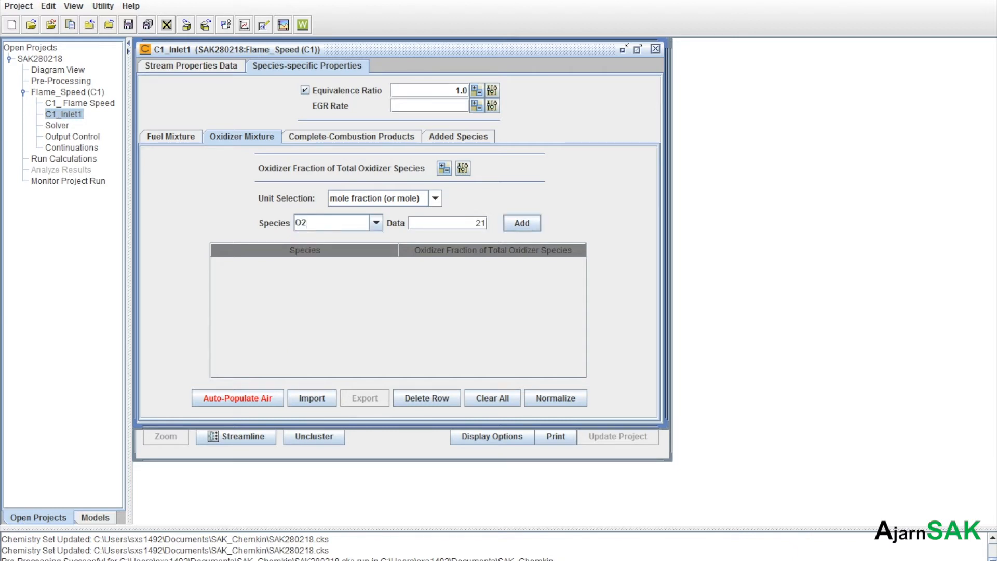
pyautogui.press('BackSpace')
pyautogui.press('BackSpace')
pyautogui.write('0.21')
pyautogui.press('Return')
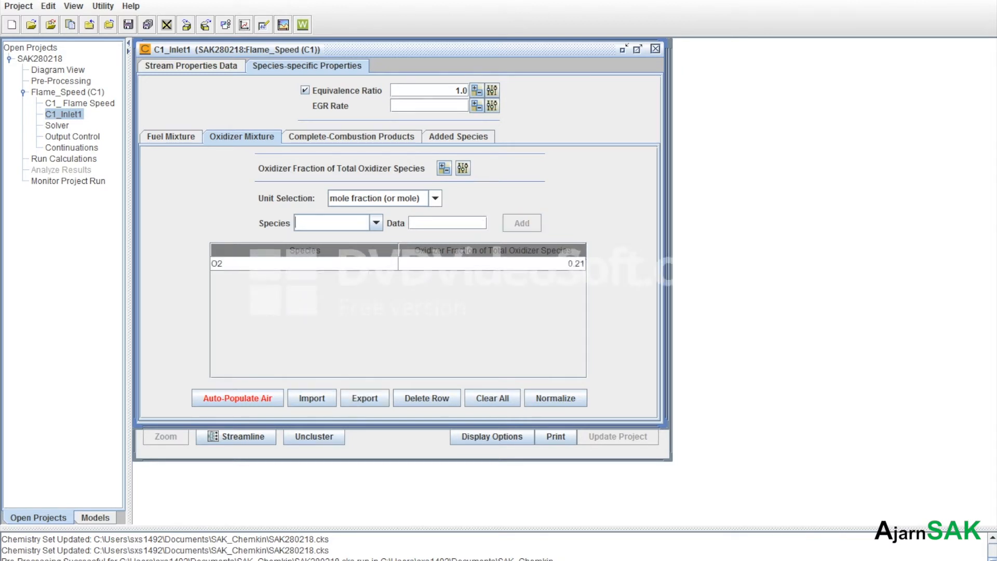
# - Add N2 to the inlet's oxidizer mixture with a mole fraction of 0.79
pyautogui.press('Down')
pyautogui.press('Down')
pyautogui.press('Down')
pyautogui.press('Down')
pyautogui.press('Down')
pyautogui.press('Down')
pyautogui.press('Down')
pyautogui.press('Down')
pyautogui.press('Down')
pyautogui.press('Return')
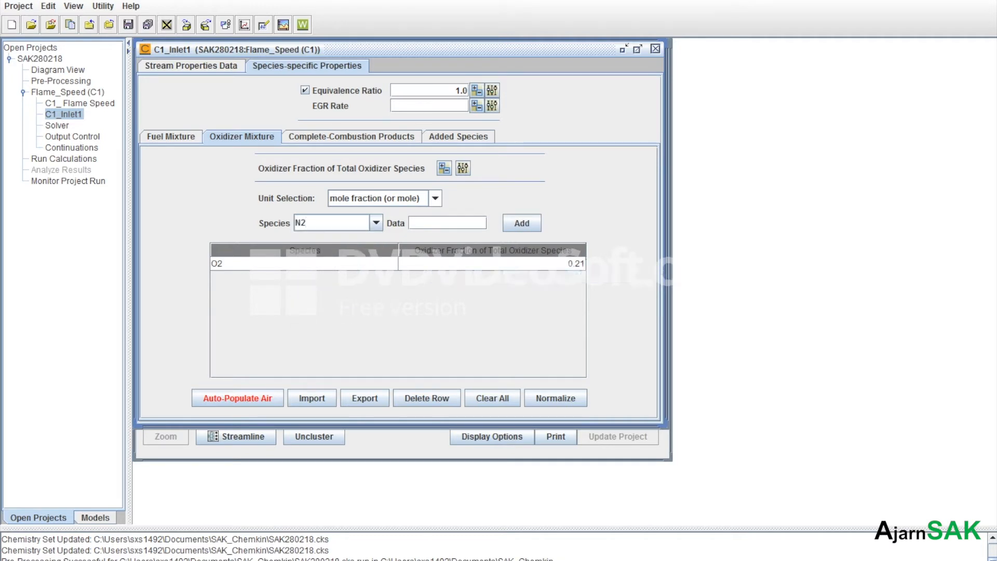
pyautogui.press('Tab')
pyautogui.write('0.79')
pyautogui.click(333, 223)
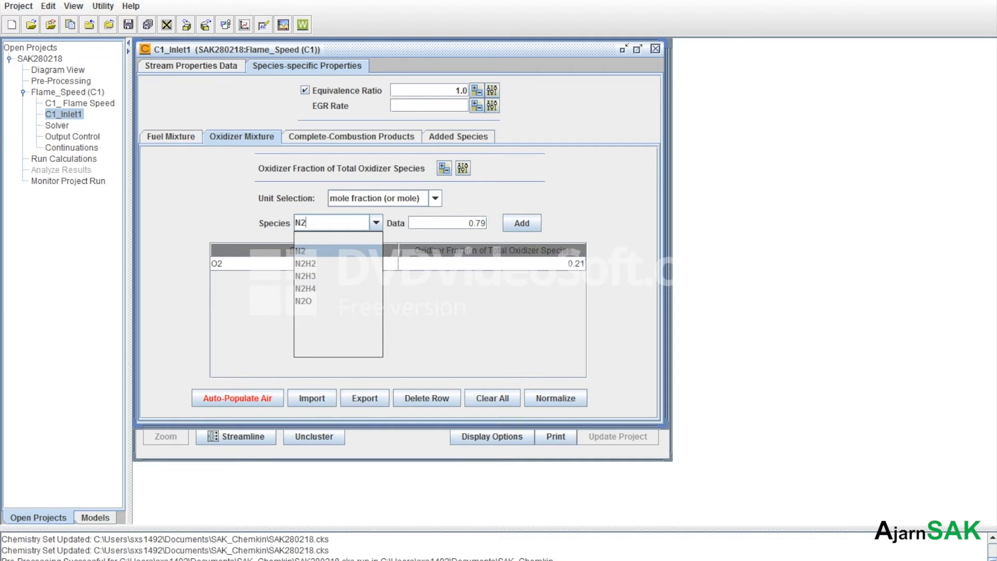
pyautogui.click(315, 253)
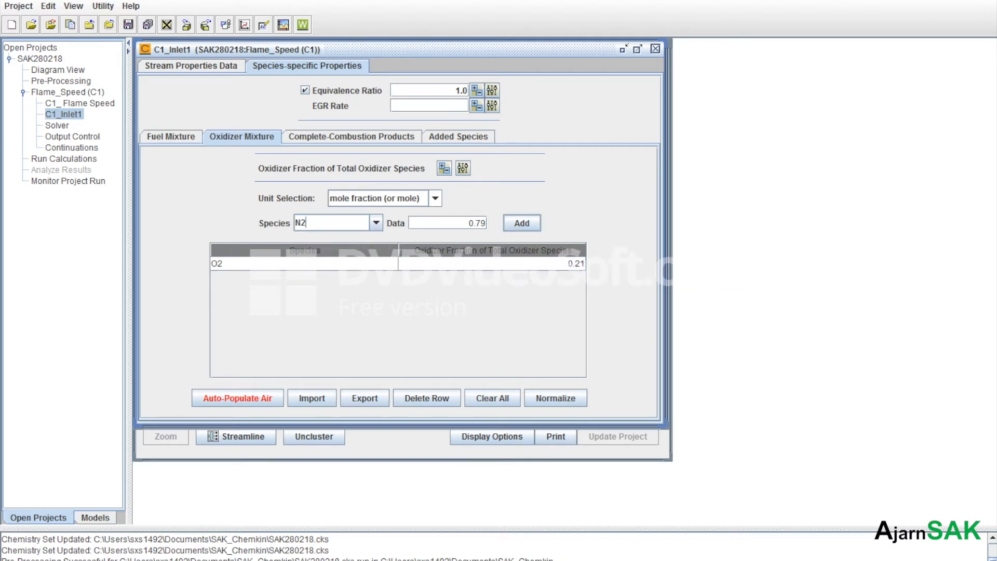
pyautogui.click(522, 223)
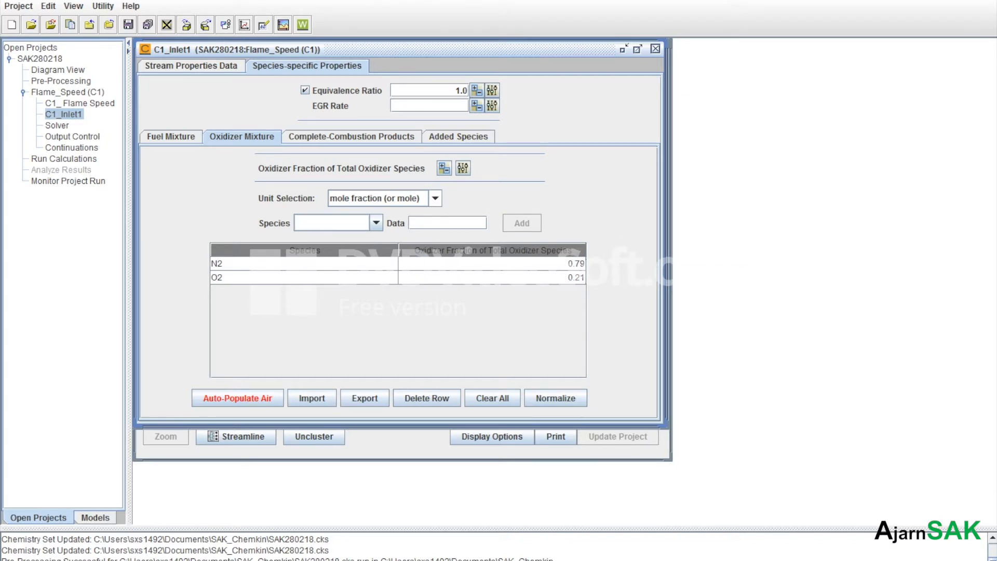
# - Add H2O to the inlet's complete-combustion products
pyautogui.click(352, 137)
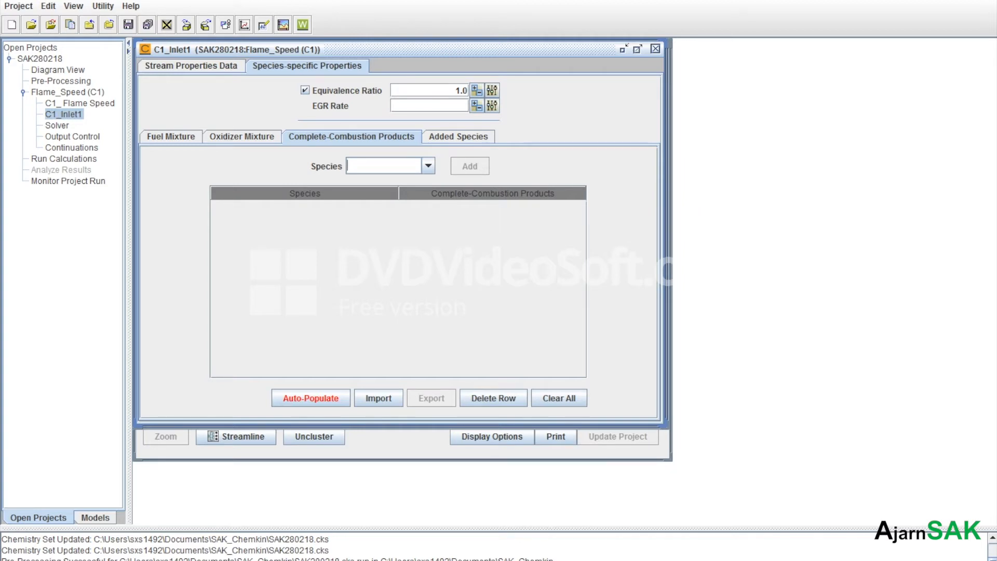
pyautogui.press('Down')
pyautogui.press('Down')
pyautogui.press('Down')
pyautogui.press('Down')
pyautogui.press('Down')
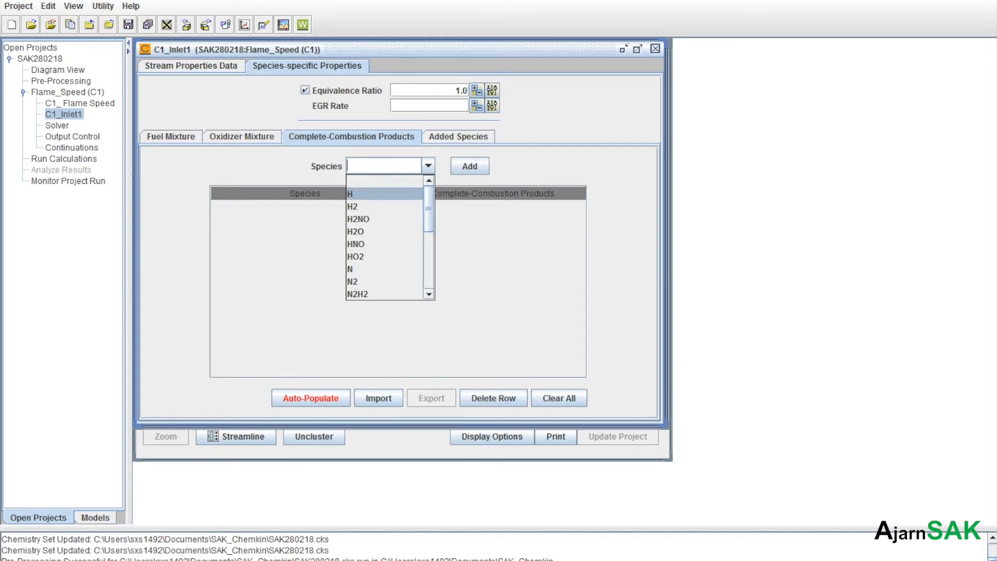
pyautogui.press('Return')
pyautogui.click(469, 166)
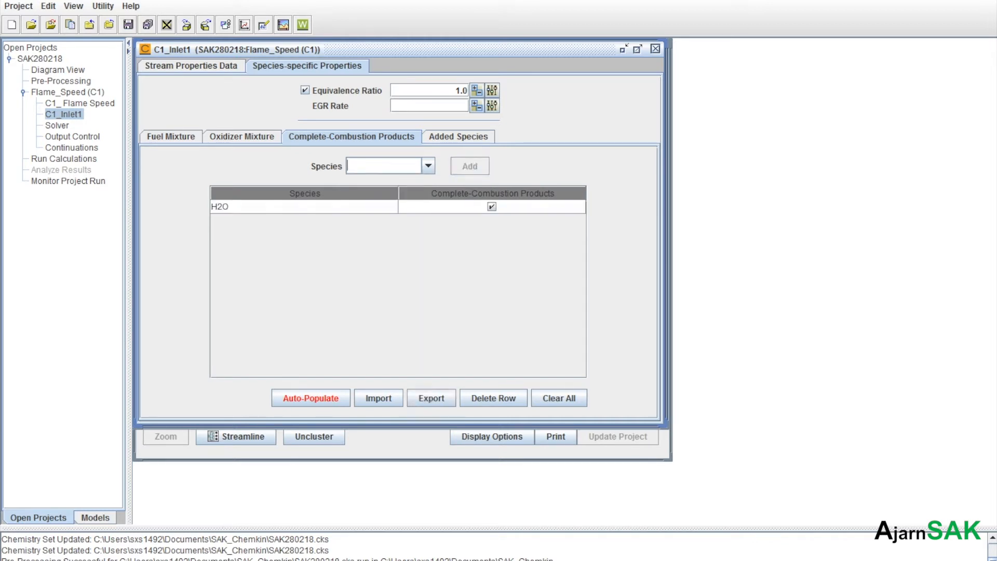
# - Add N2 to the complete-combustion products of the inlet
pyautogui.press('Down')
pyautogui.press('Down')
pyautogui.press('Down')
pyautogui.press('Down')
pyautogui.press('Down')
pyautogui.press('Down')
pyautogui.press('Down')
pyautogui.press('Down')
pyautogui.press('Down')
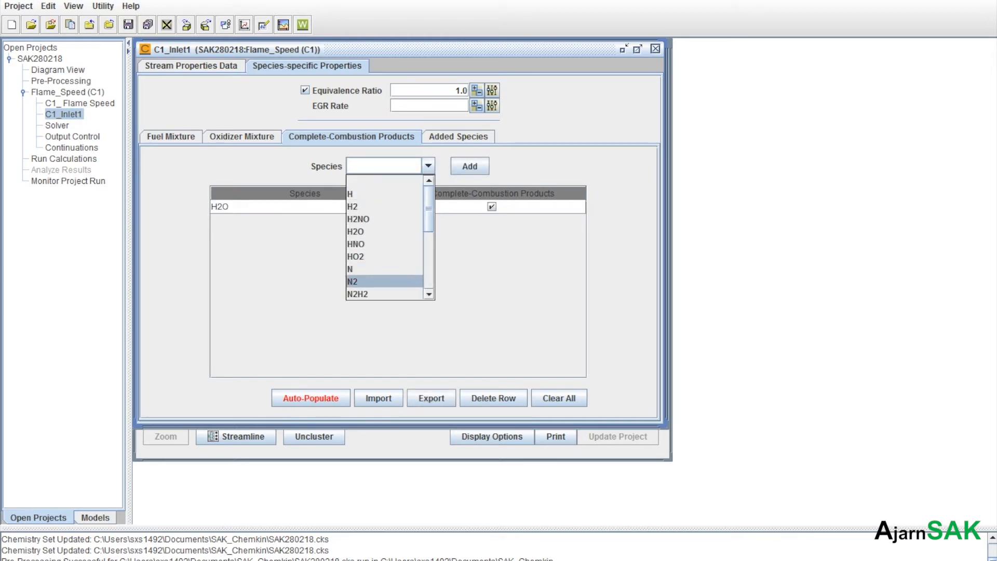
pyautogui.press('Return')
pyautogui.press('Tab')
pyautogui.press('space')
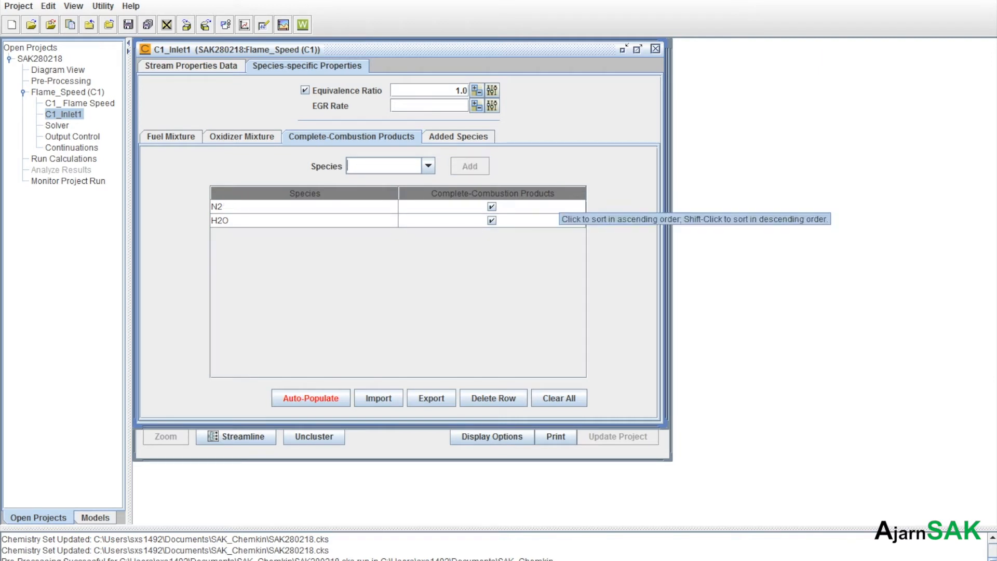
# - Review the inlet's added species and the solver's basic and advanced settings, and close the solver, inlet and reactor property windows
pyautogui.click(458, 137)
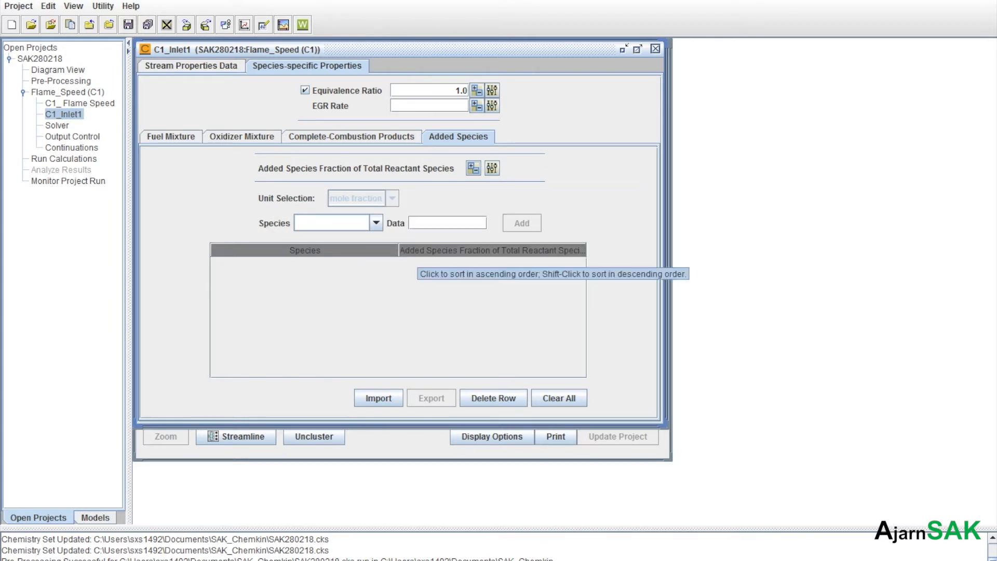
pyautogui.moveTo(390, 136)
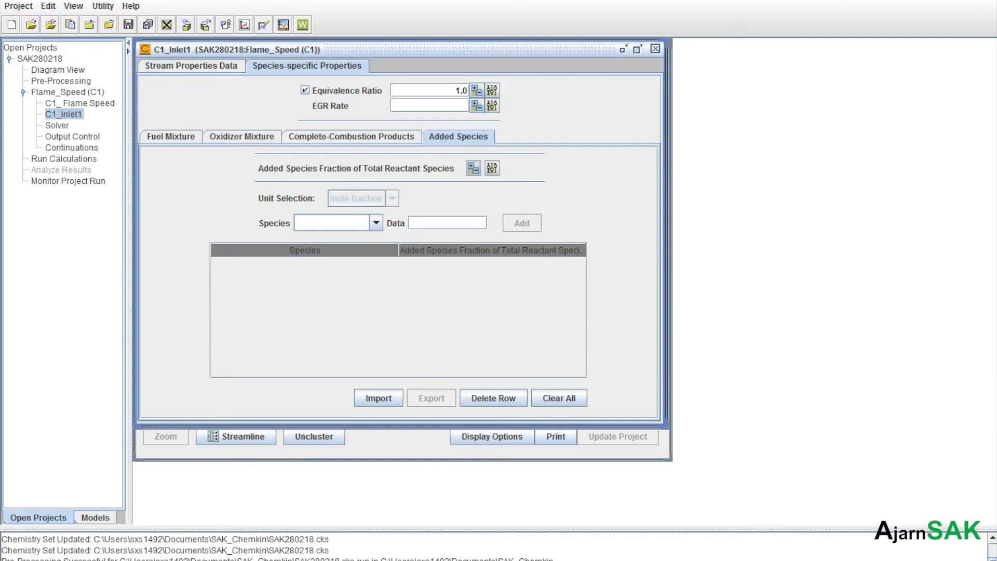
pyautogui.click(57, 126)
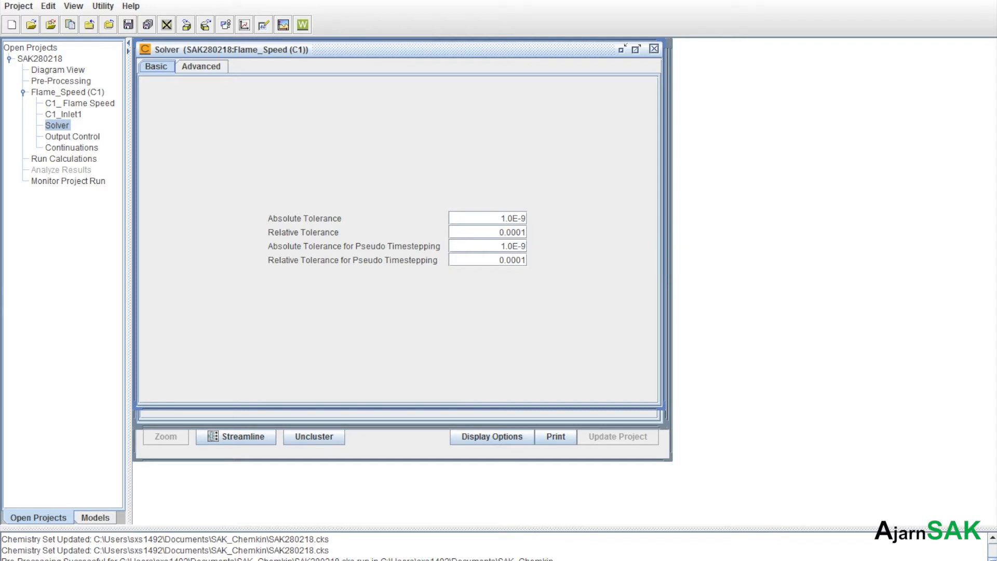
pyautogui.click(512, 233)
pyautogui.click(500, 232)
pyautogui.moveTo(499, 232); pyautogui.dragTo(526, 233)
pyautogui.click(201, 66)
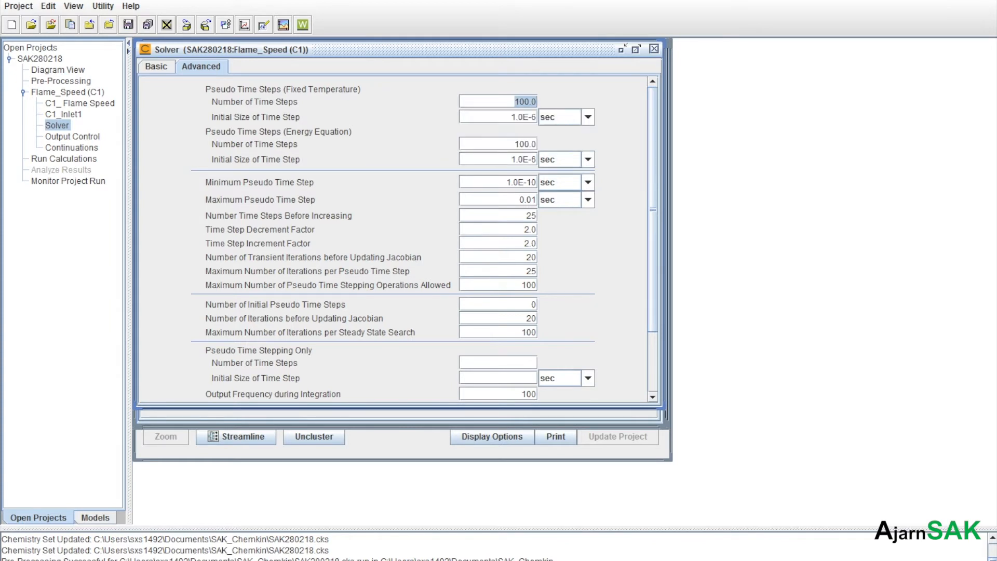
pyautogui.click(523, 117)
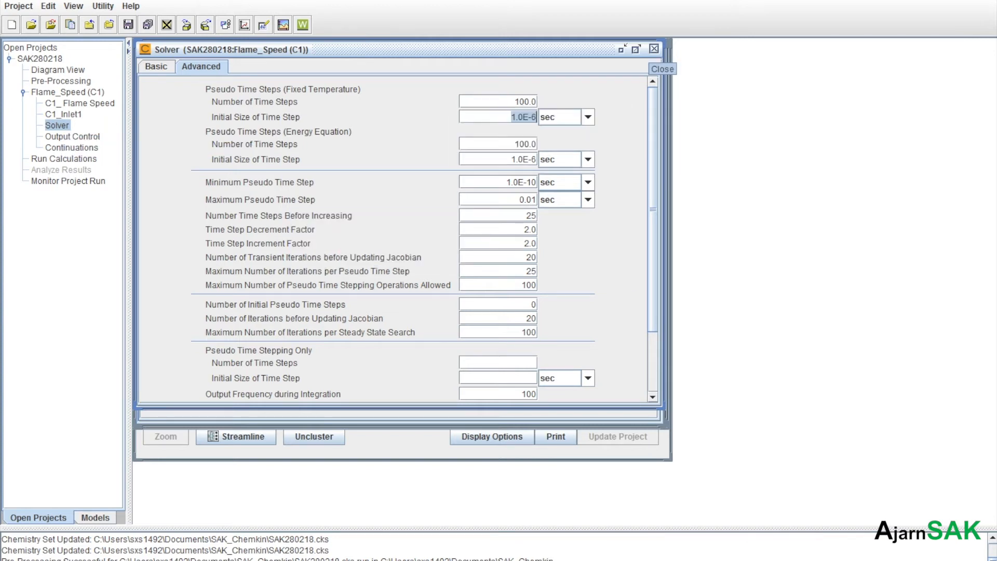
pyautogui.click(654, 48)
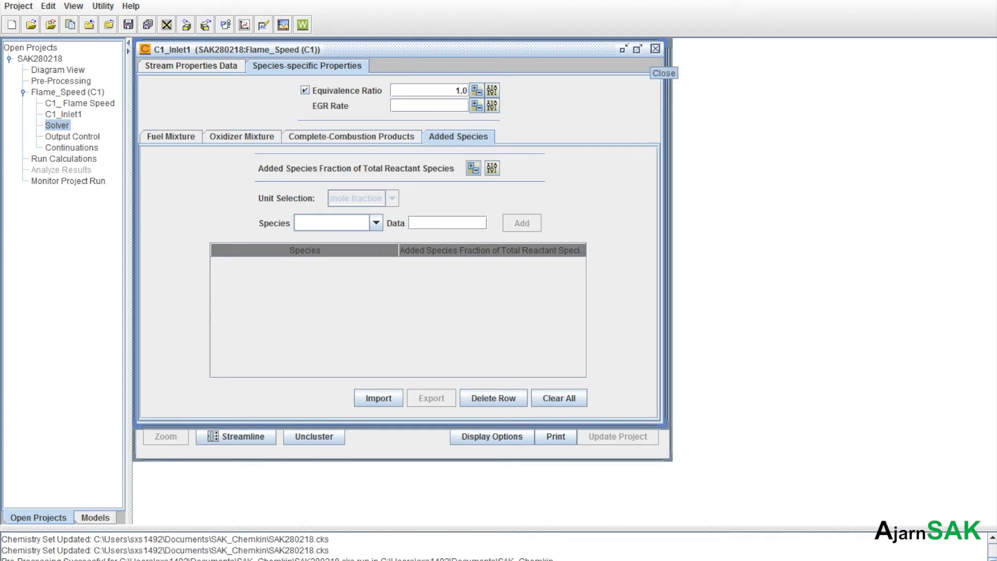
pyautogui.click(655, 48)
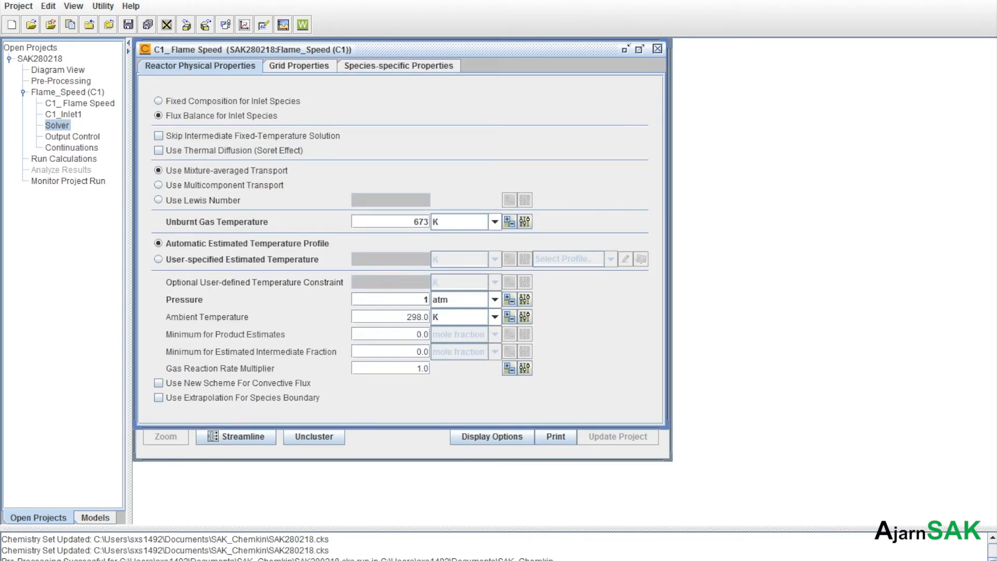
pyautogui.click(658, 48)
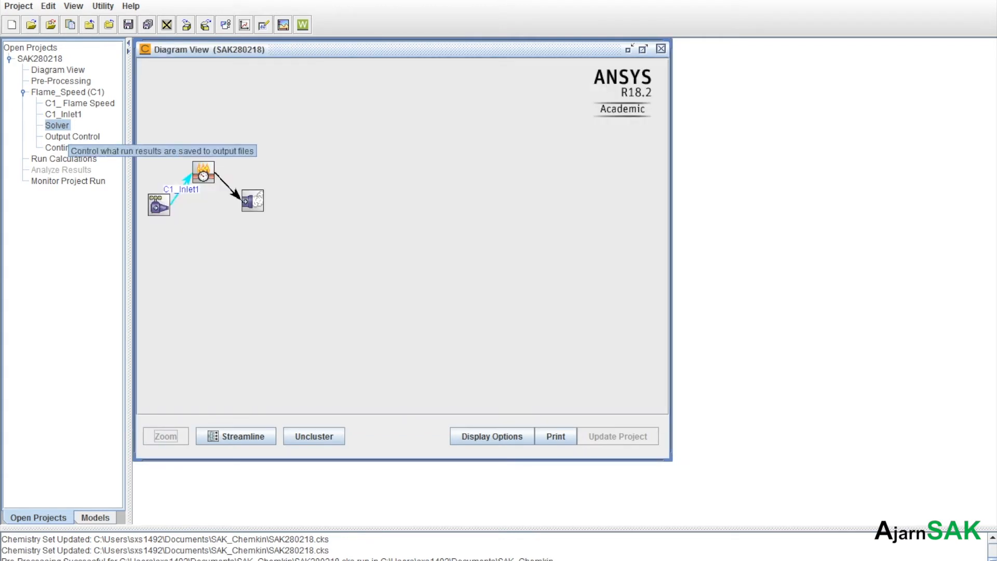
# - Review the output control options and species sensitivity settings of the flame speed model
pyautogui.doubleClick(68, 137)
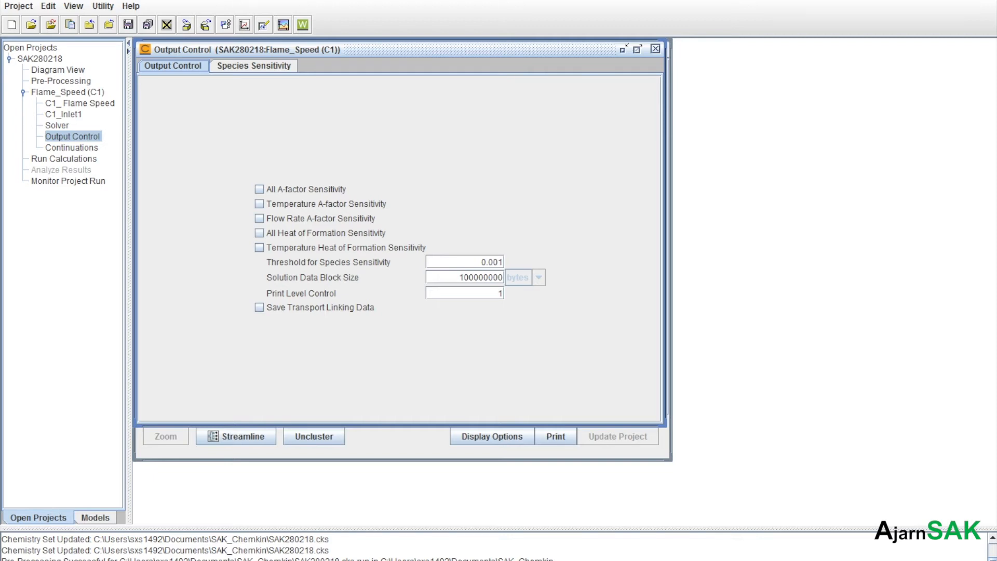
pyautogui.moveTo(424, 309)
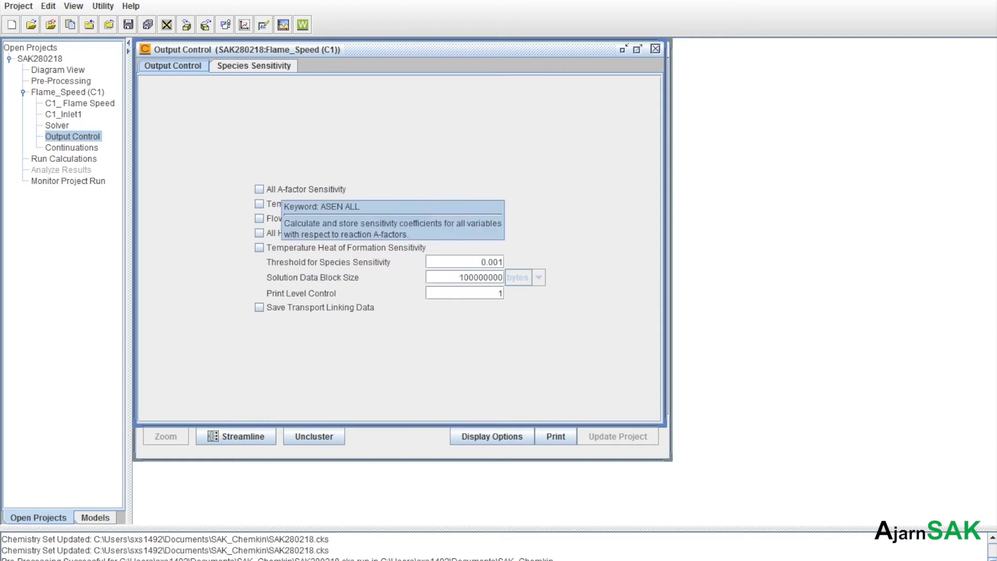
pyautogui.click(263, 66)
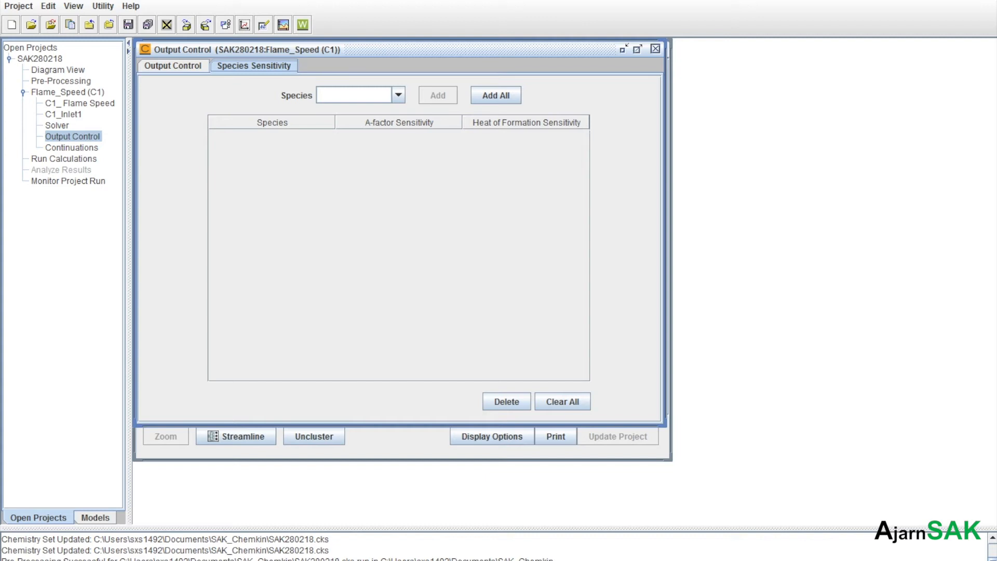
pyautogui.click(657, 50)
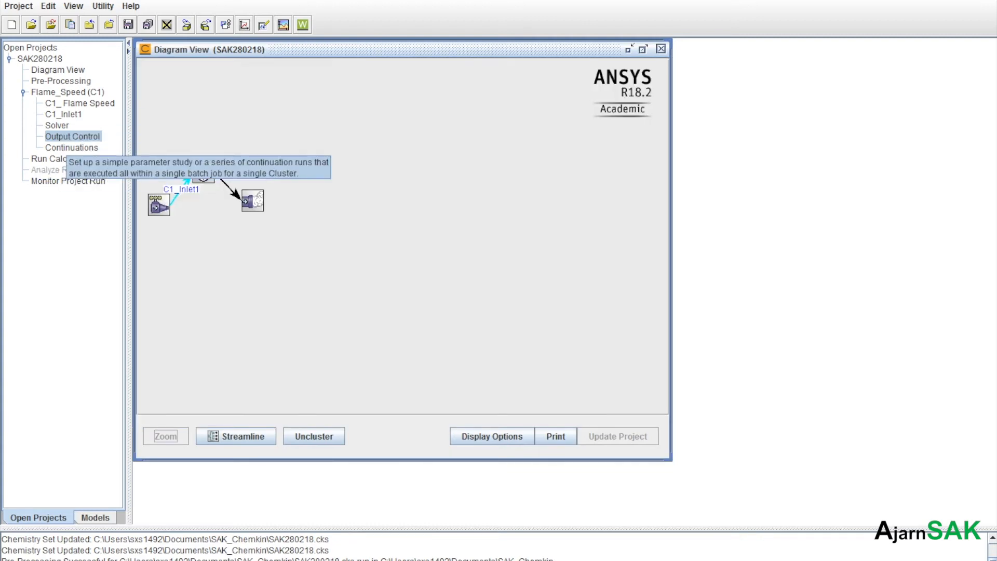
# - Look at the continuations setup and close it without defining any continuations
pyautogui.click(71, 147)
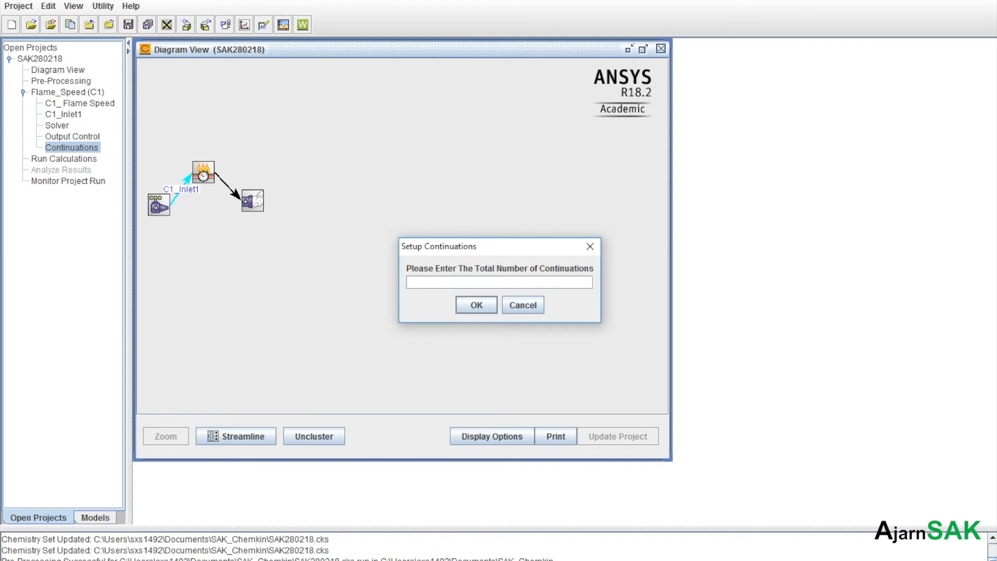
pyautogui.click(523, 305)
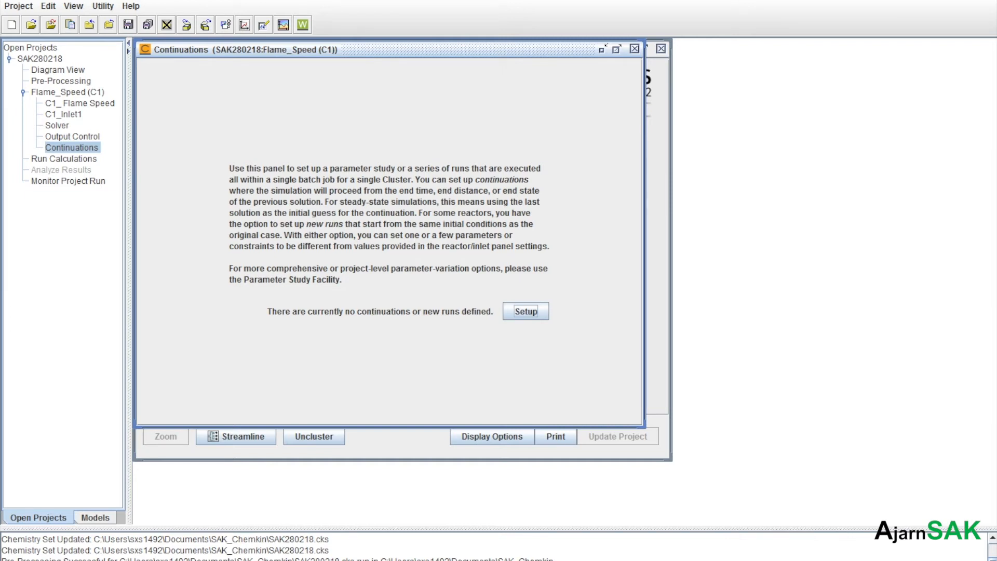
pyautogui.click(635, 49)
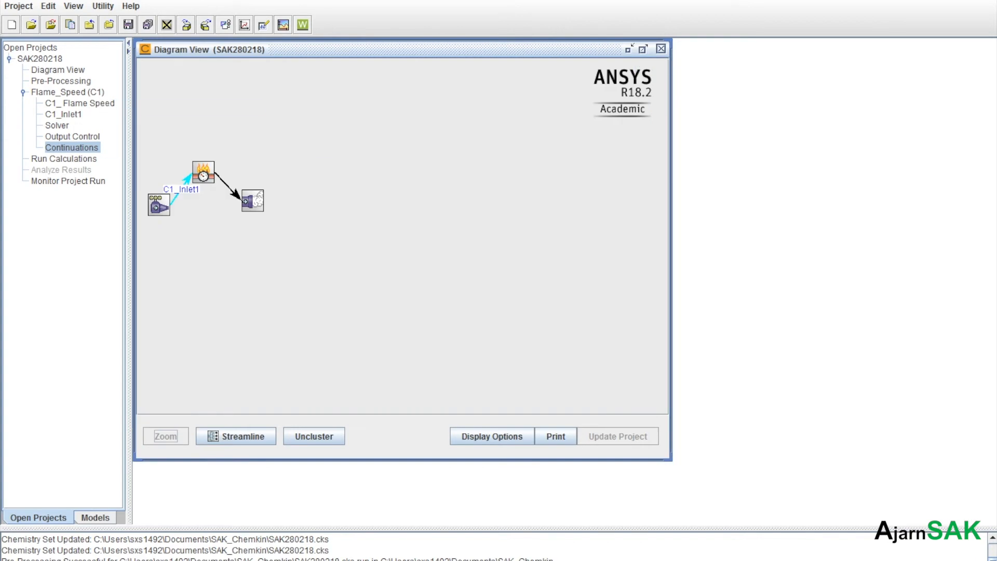
# - Run the model calculations and proceed to the post-processing variable selection for Flame_Speed (C1) using new plot settings
pyautogui.click(64, 159)
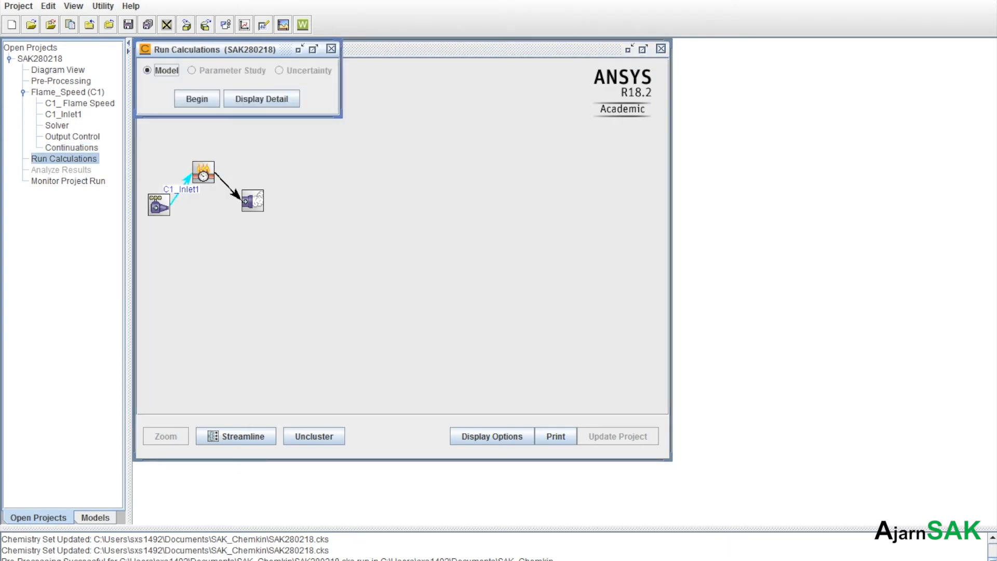
pyautogui.click(197, 99)
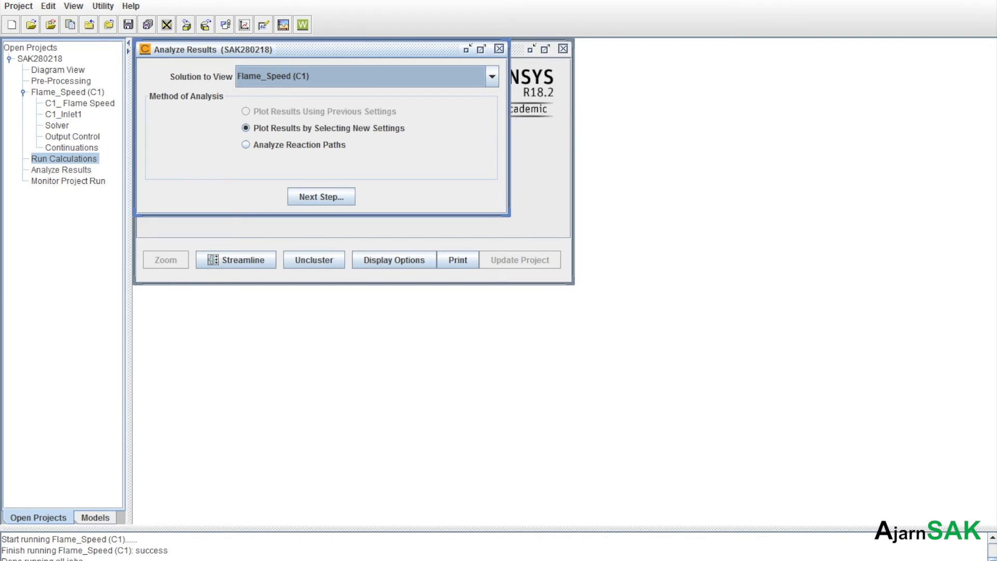
pyautogui.click(321, 196)
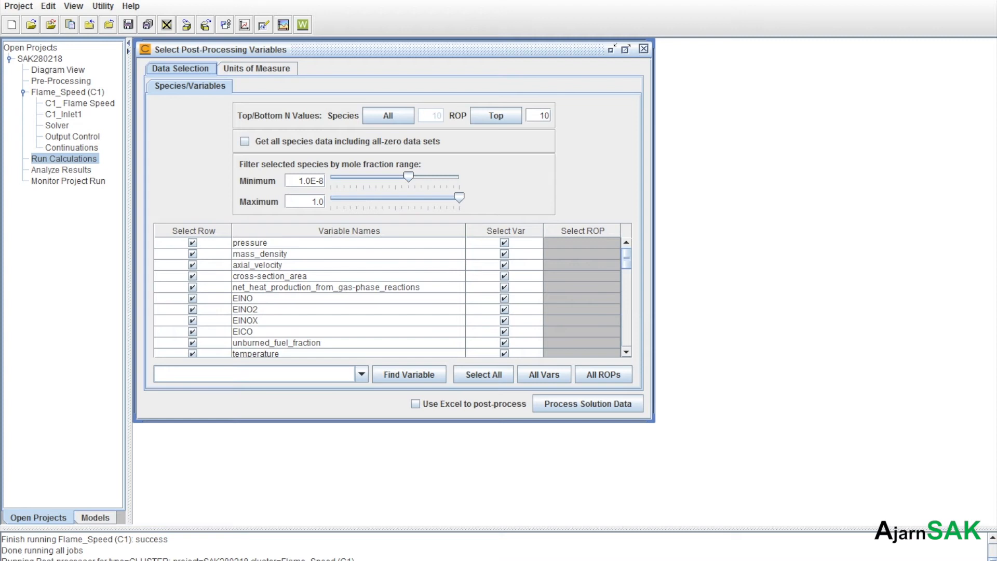
# - Clear the whole variable selection and select only pressure, H2, N2 and N2O as output variables
pyautogui.click(483, 375)
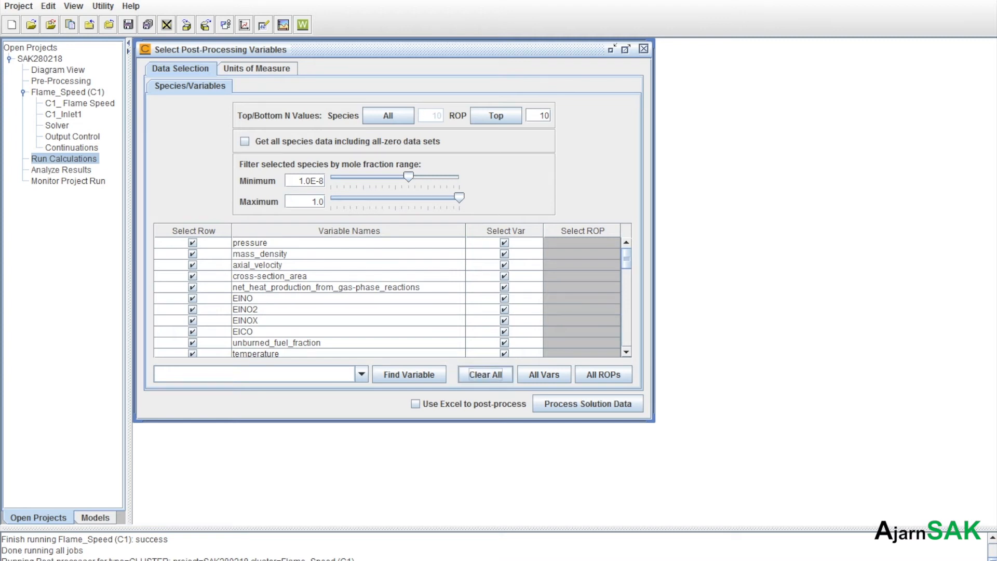
pyautogui.click(486, 375)
pyautogui.click(504, 243)
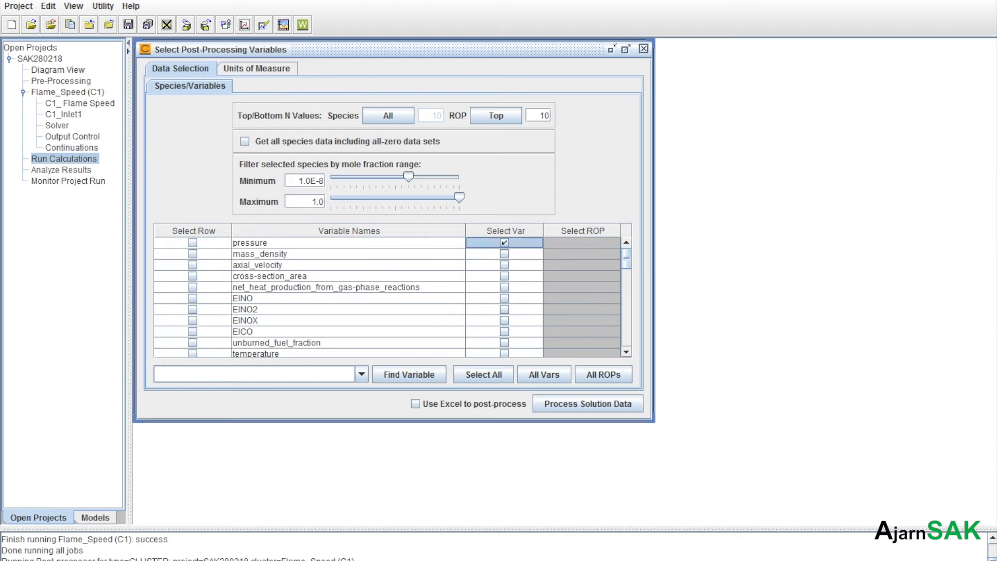
pyautogui.scroll(-3, 388, 297)
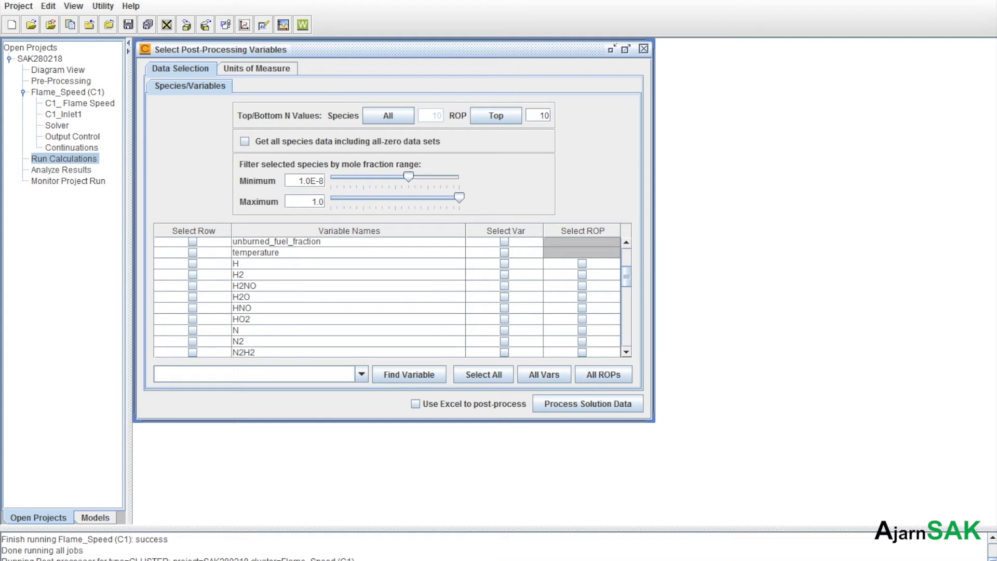
pyautogui.click(505, 274)
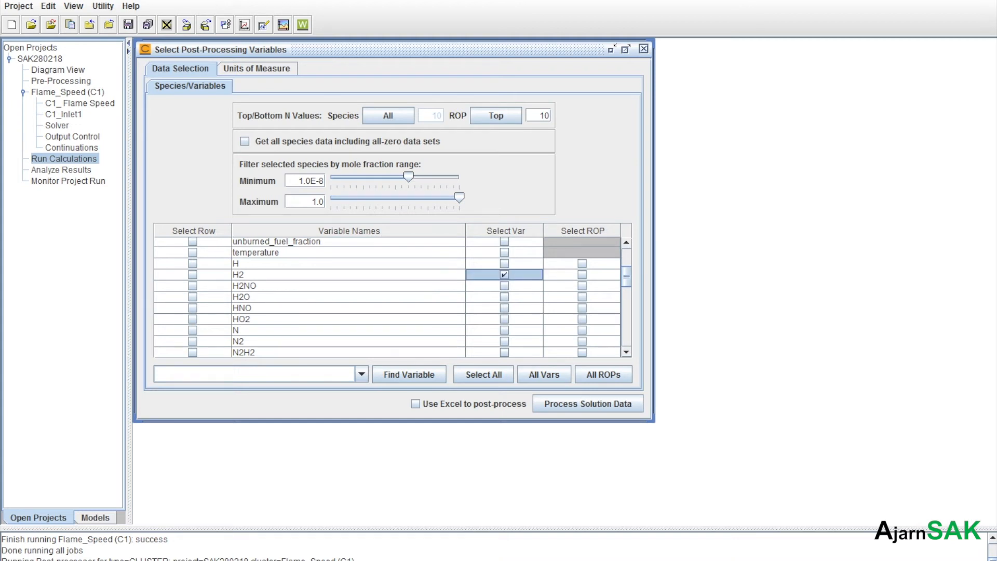
pyautogui.scroll(-3, 387, 297)
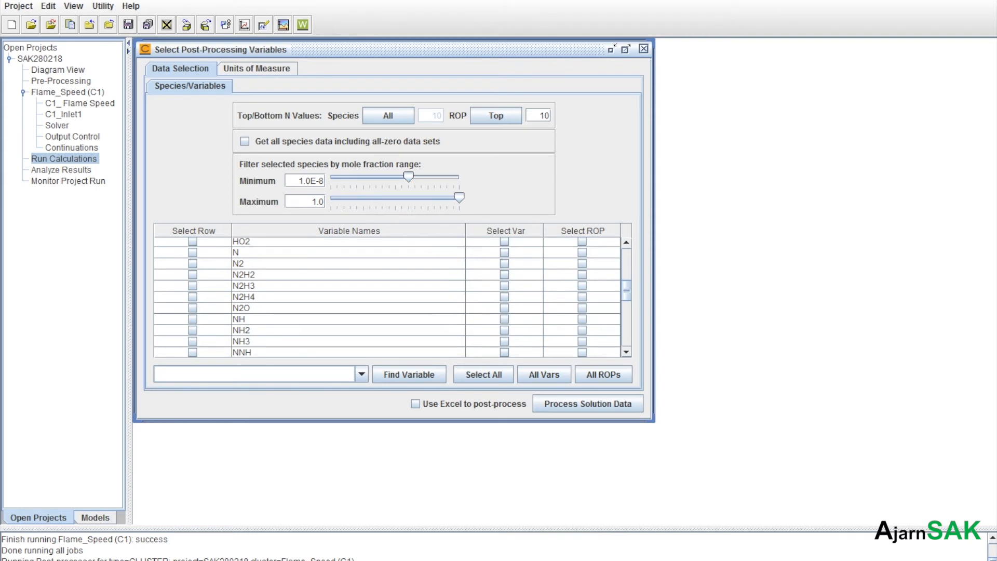
pyautogui.click(505, 264)
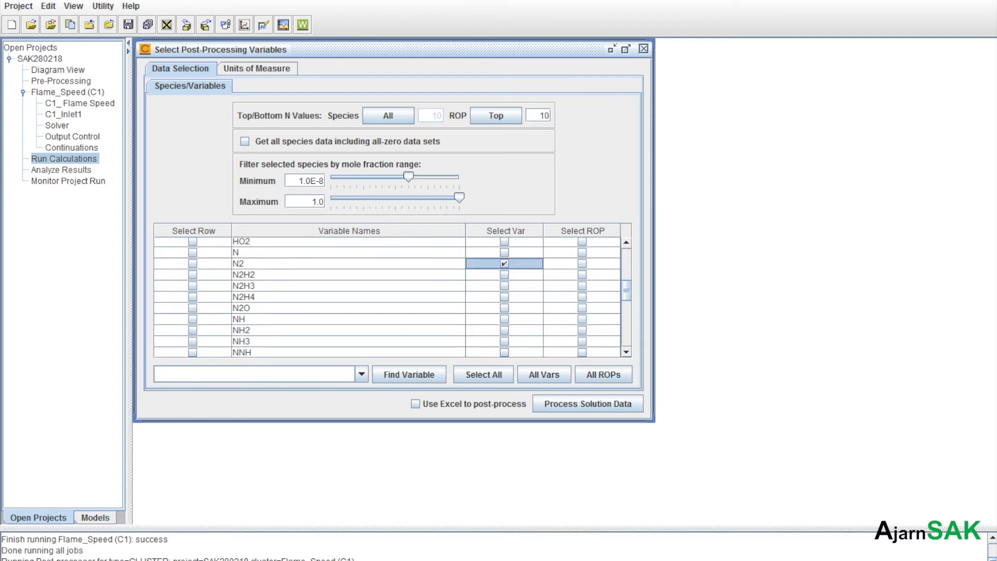
pyautogui.click(505, 308)
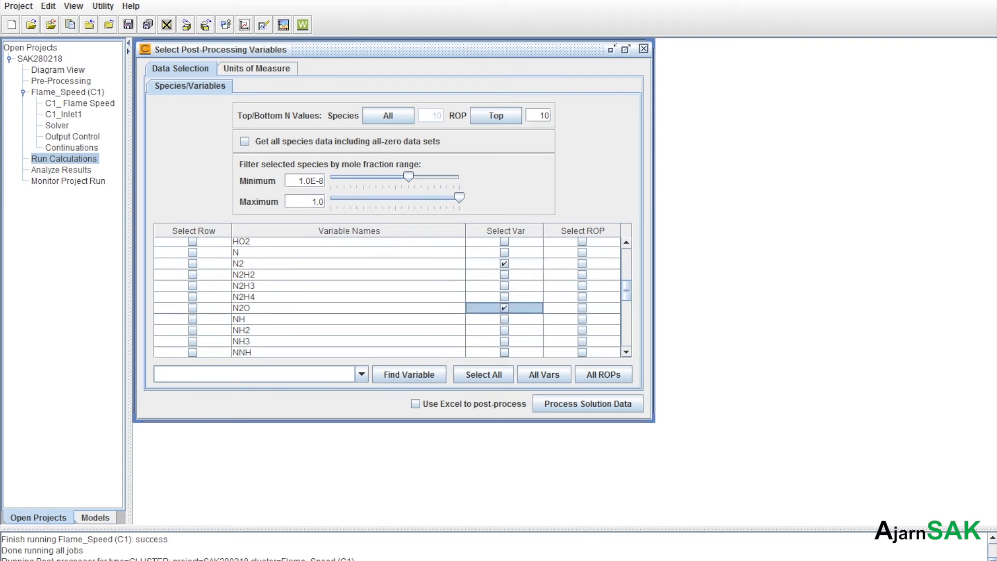
# - Select the rate of production for N2 and deselect the N2O variable
pyautogui.scroll(-1, 387, 298)
pyautogui.scroll(1, 387, 297)
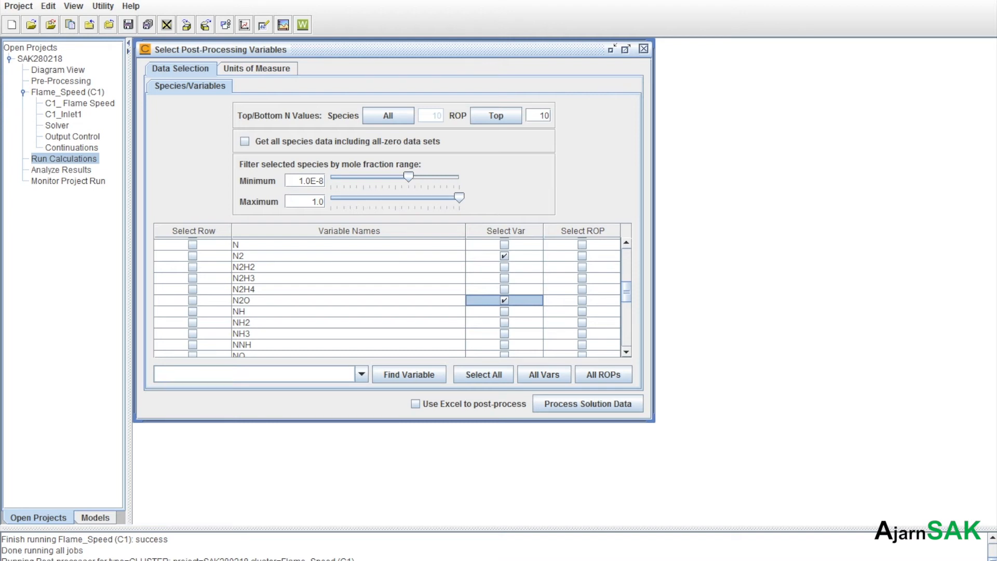
pyautogui.scroll(2, 387, 297)
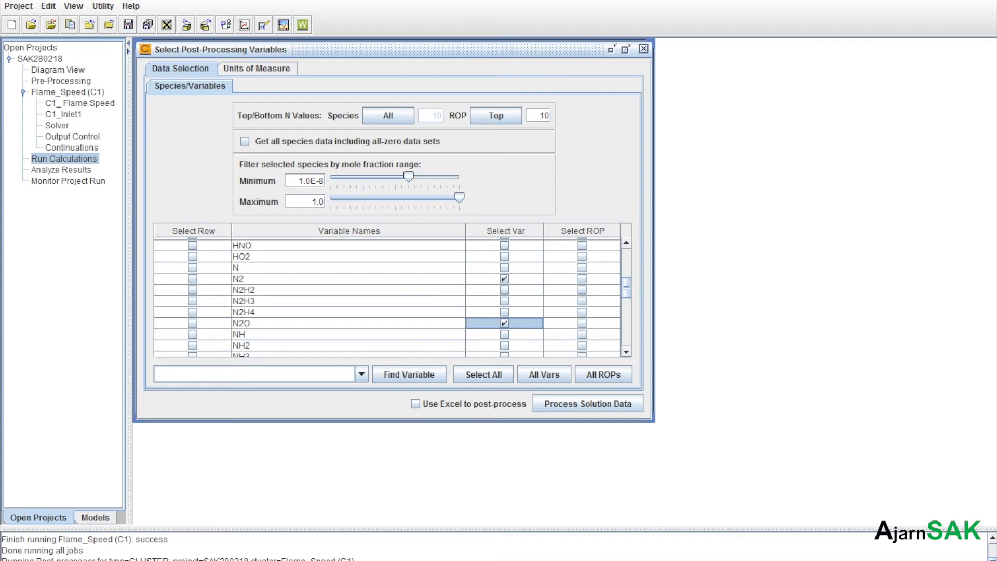
pyautogui.click(581, 279)
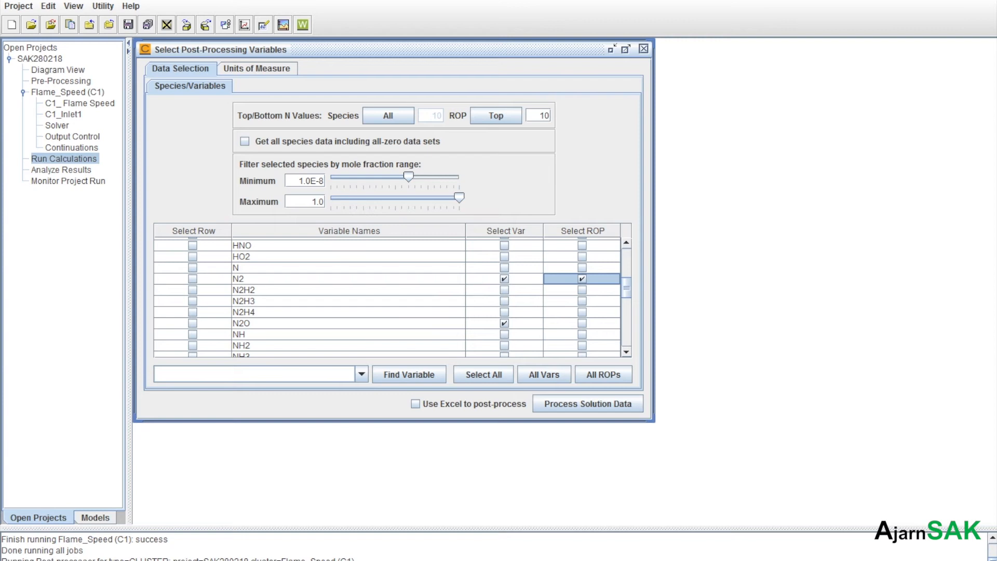
pyautogui.click(504, 324)
# - Select both the variable and the rate of production for NO and NO2
pyautogui.scroll(-5, 387, 298)
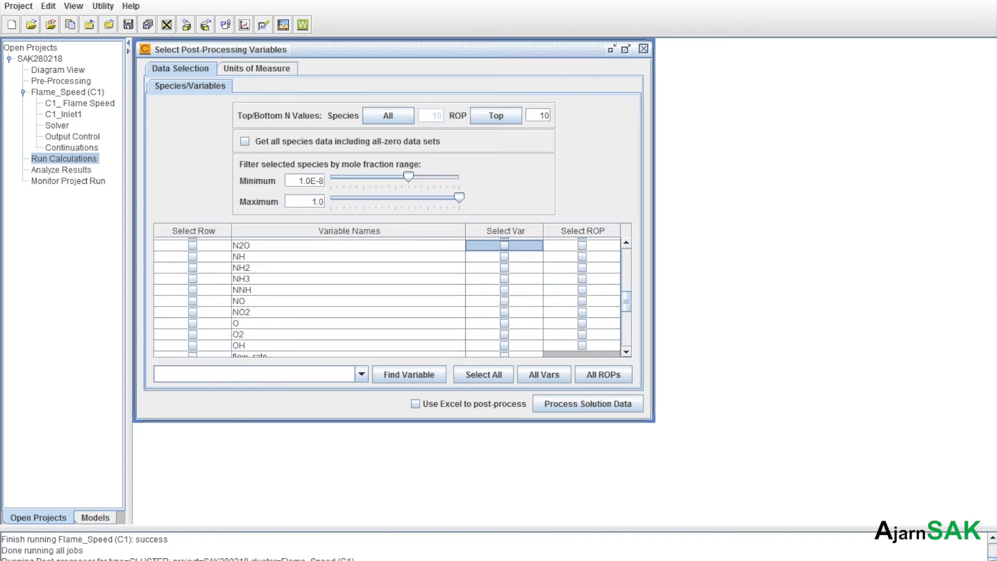
pyautogui.click(504, 301)
pyautogui.click(583, 300)
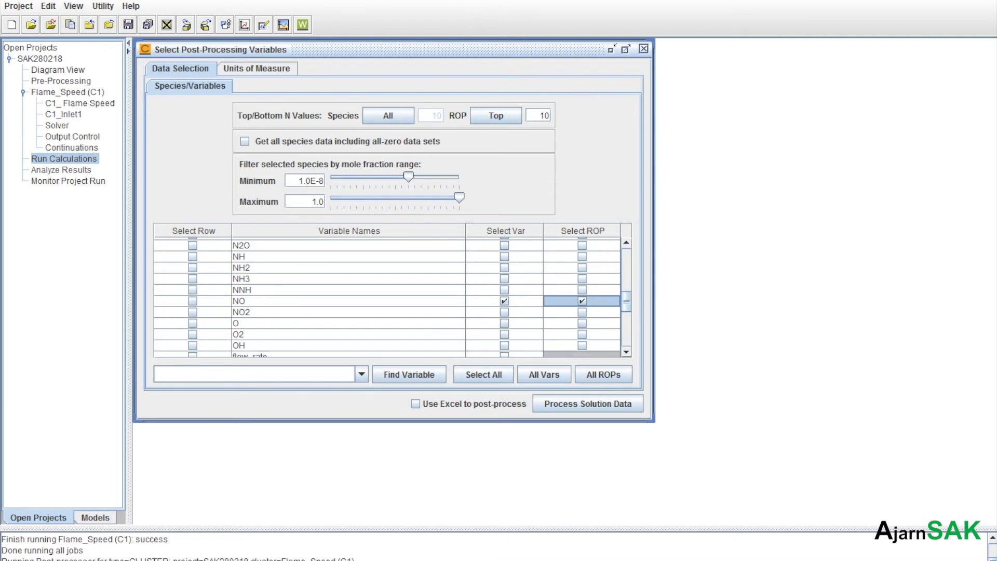
pyautogui.click(504, 312)
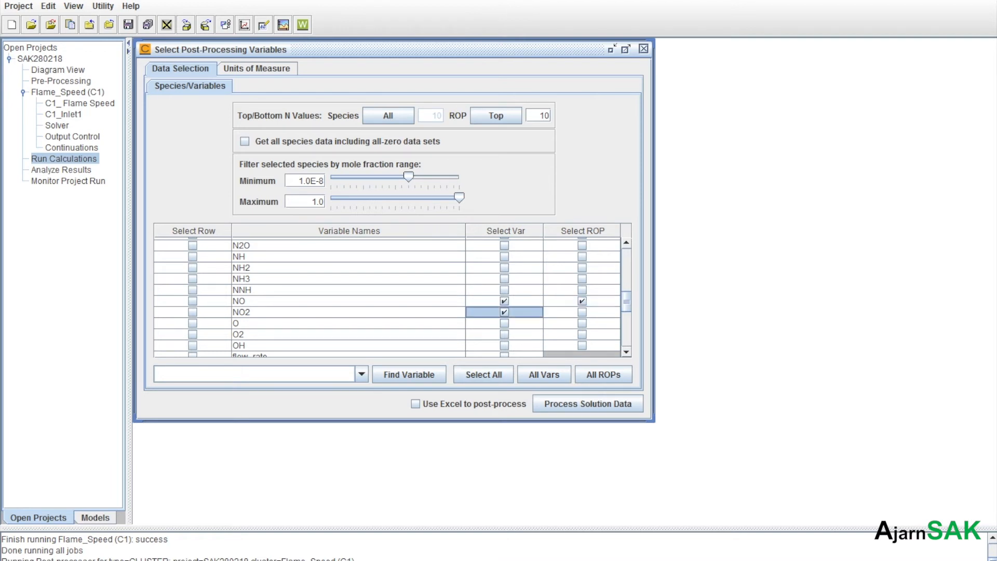
pyautogui.click(582, 313)
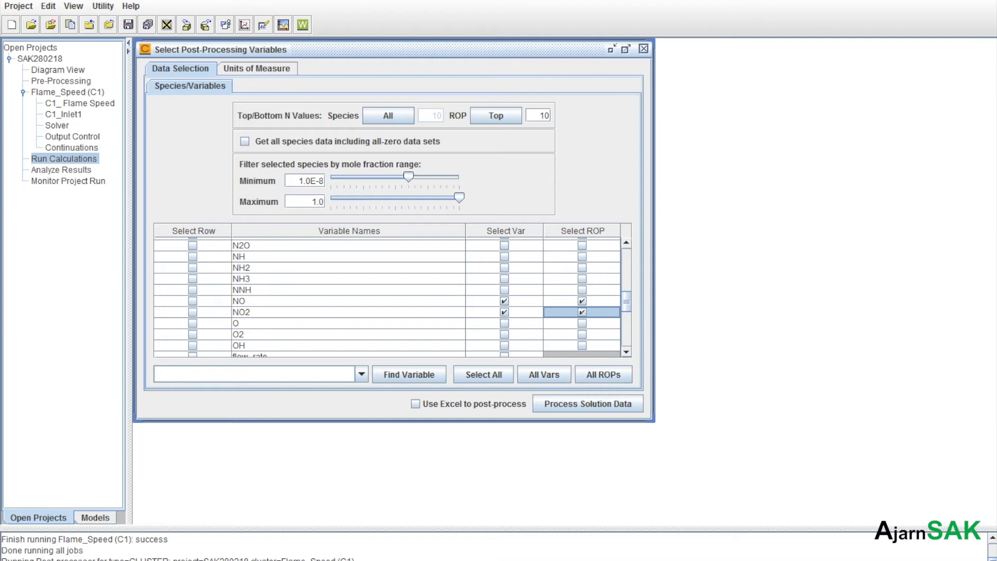
# - Add the H2O variable to the post-processing selection
pyautogui.scroll(3, 387, 298)
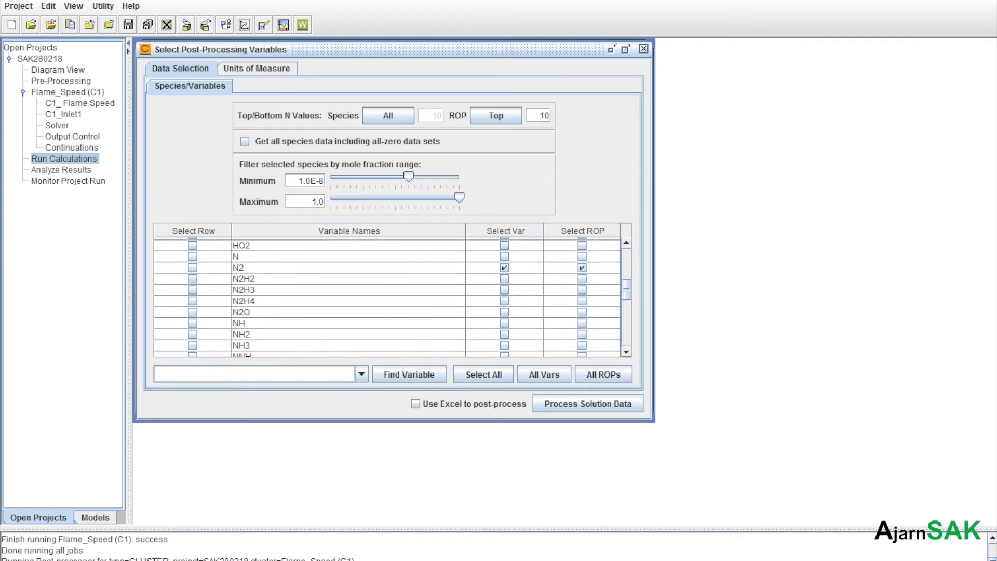
pyautogui.scroll(3, 387, 297)
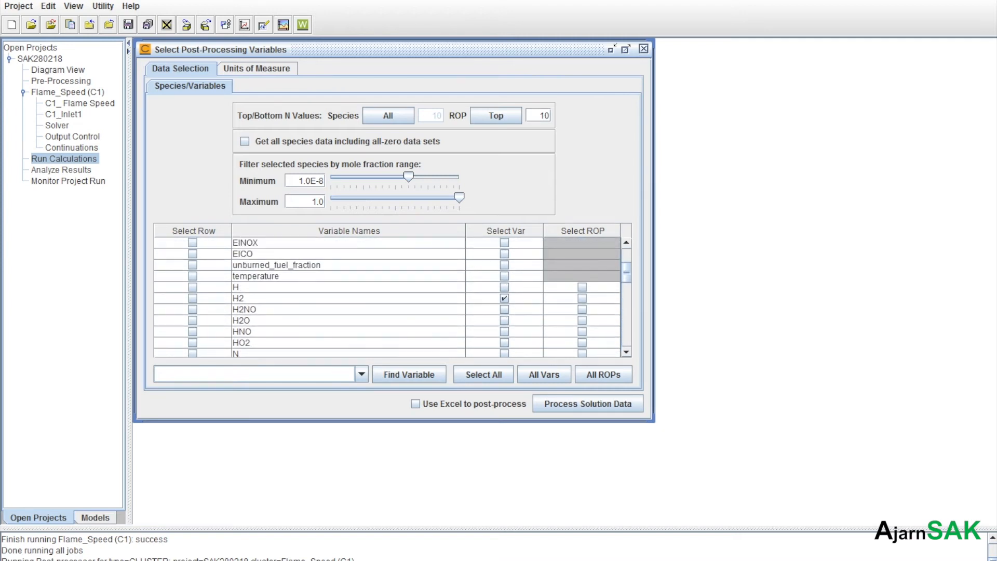
pyautogui.scroll(-1, 387, 298)
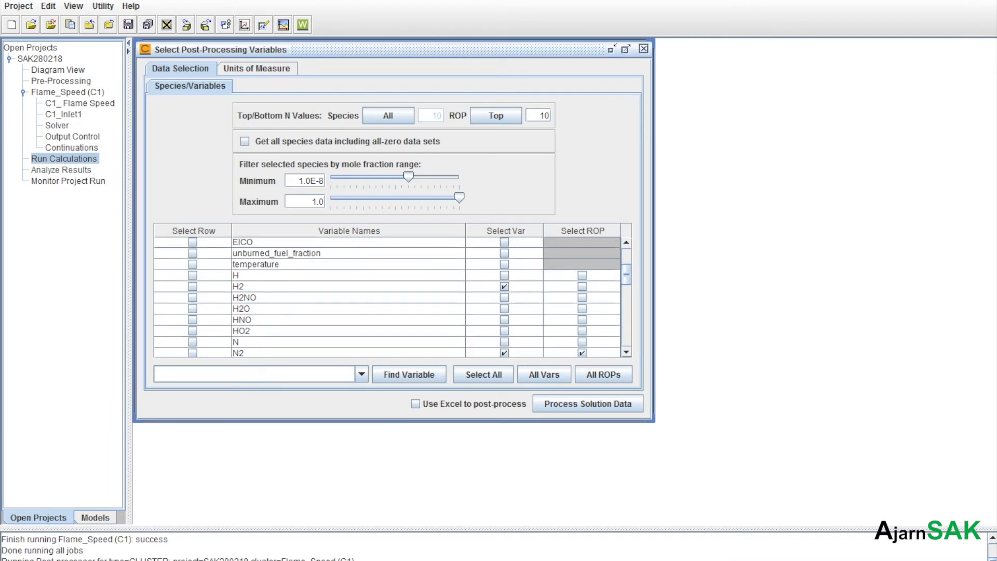
pyautogui.scroll(-1, 387, 297)
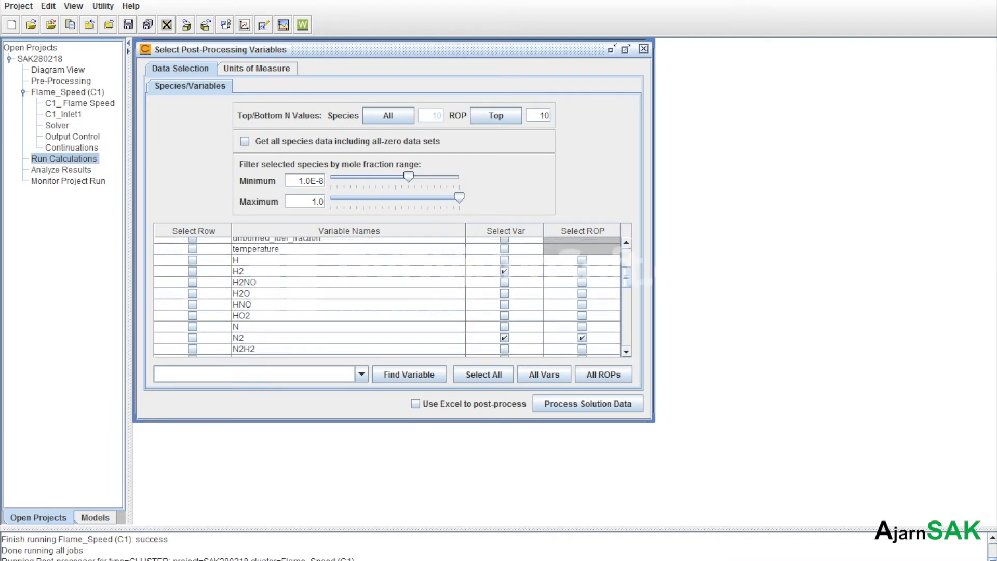
pyautogui.click(504, 294)
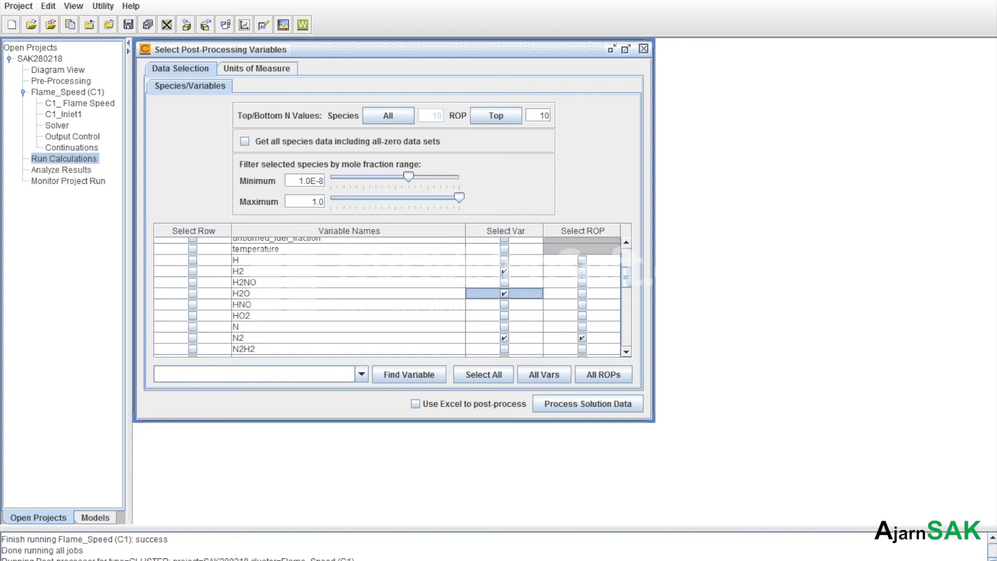
# - Add flame_speed to the selected variables and process the solution data
pyautogui.scroll(-20, 387, 297)
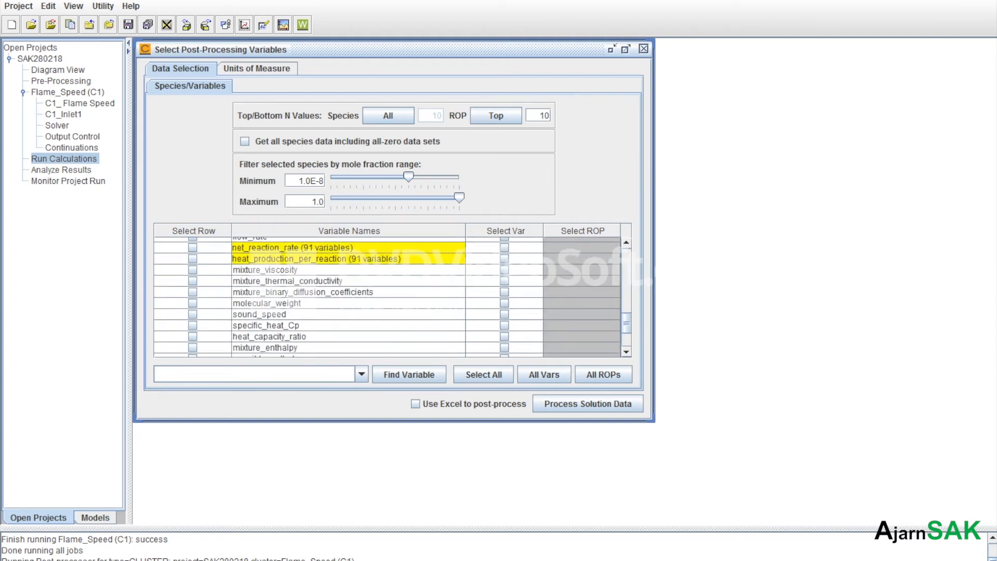
pyautogui.scroll(5, 387, 297)
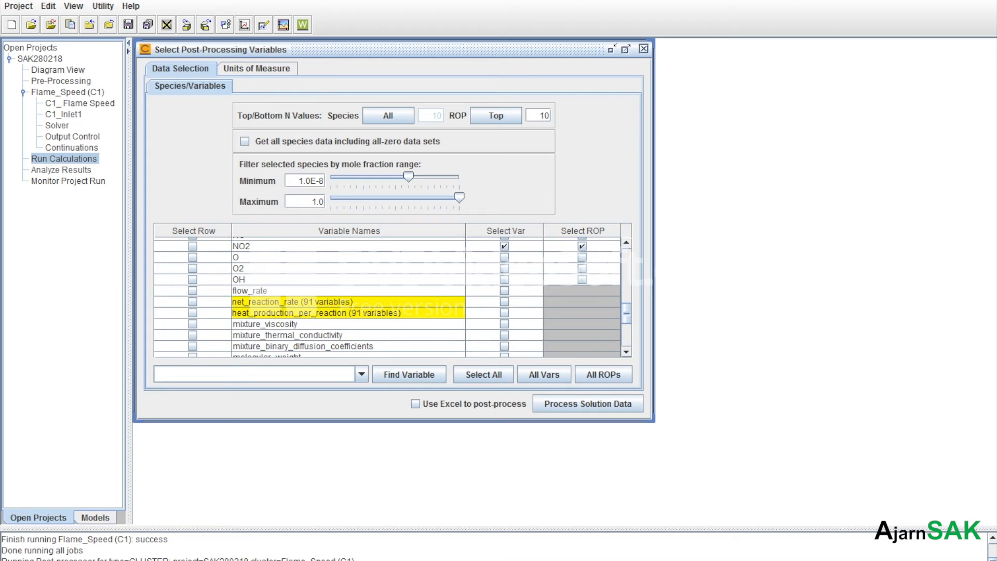
pyautogui.scroll(-6, 387, 297)
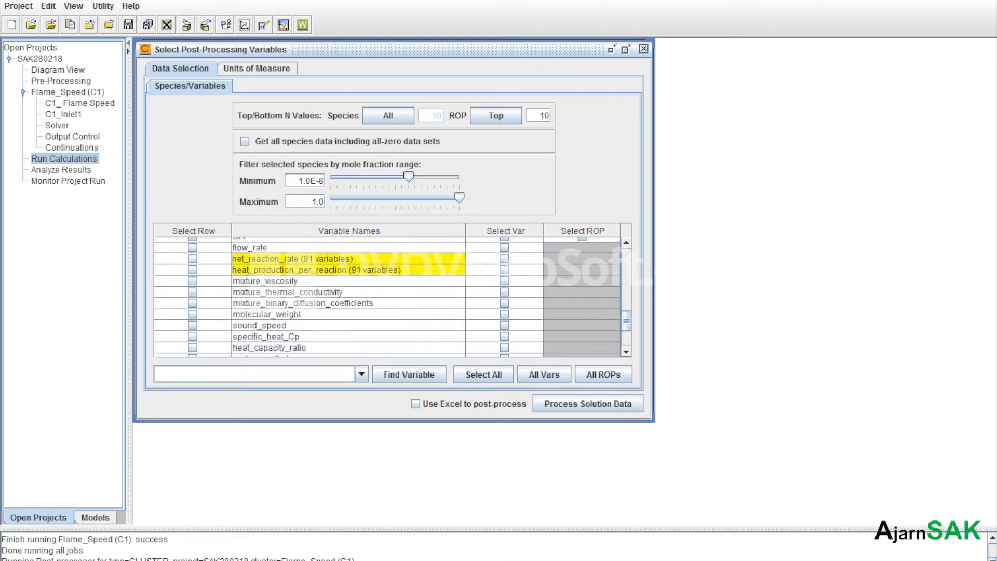
pyautogui.scroll(1, 387, 297)
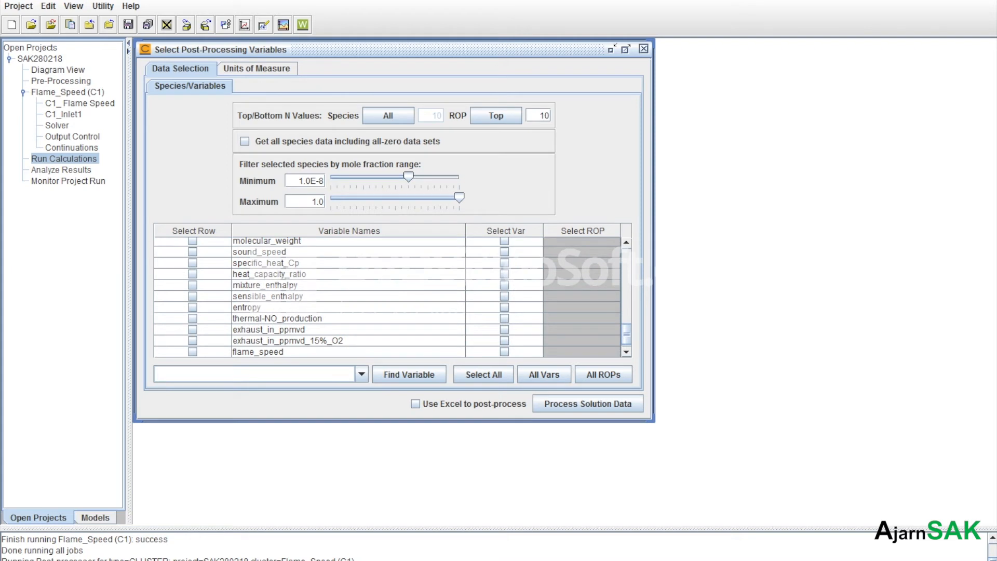
pyautogui.scroll(-1, 387, 297)
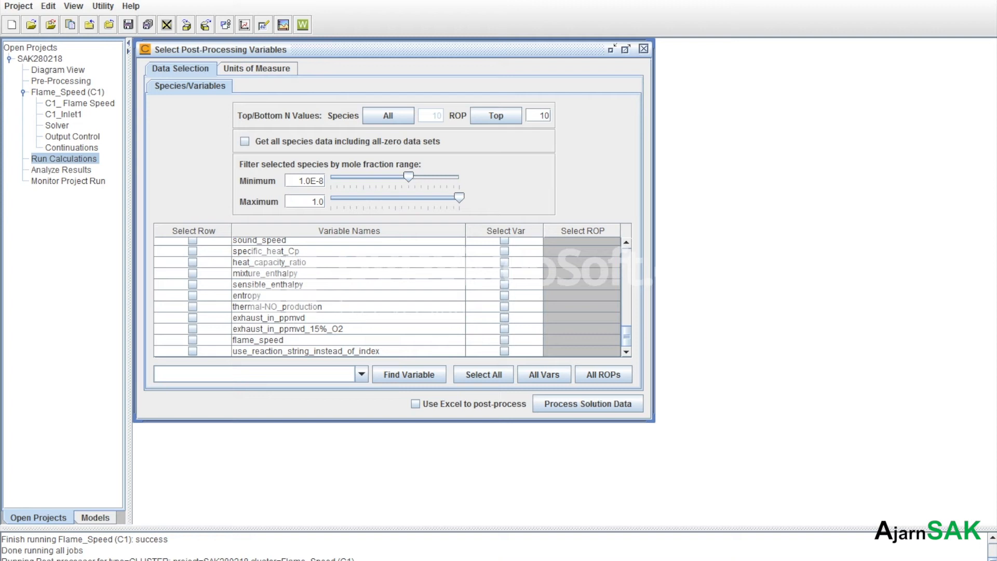
pyautogui.click(504, 340)
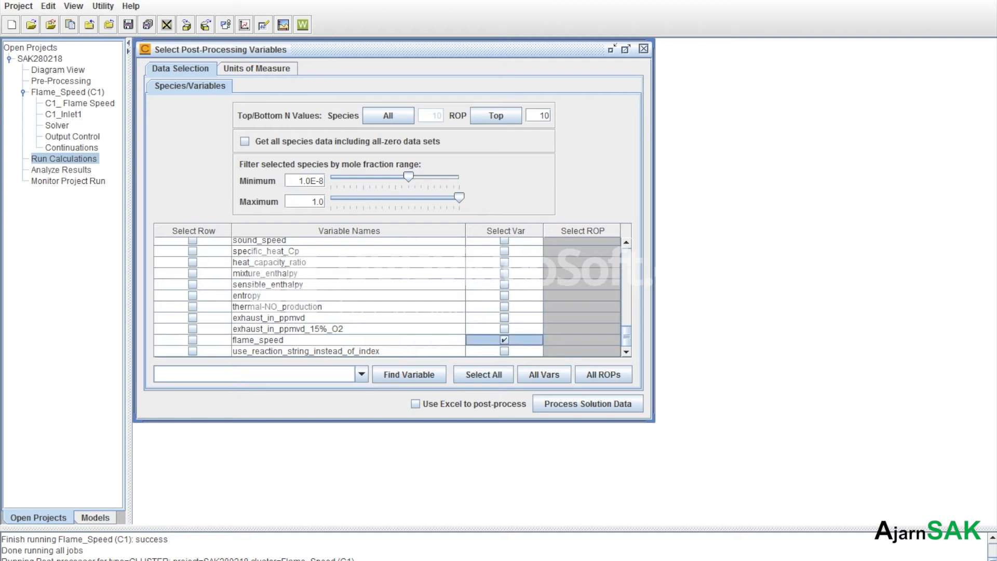
pyautogui.click(588, 404)
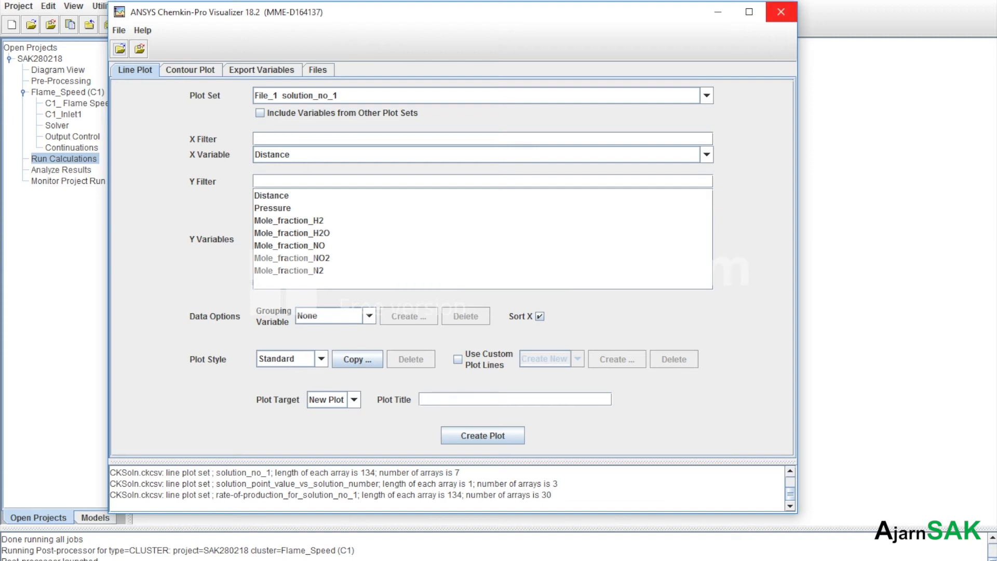
# - Close the Visualizer, return to the post-processing variable selection for Flame_Speed (C1) with new plot settings, and clear all selections
pyautogui.click(781, 12)
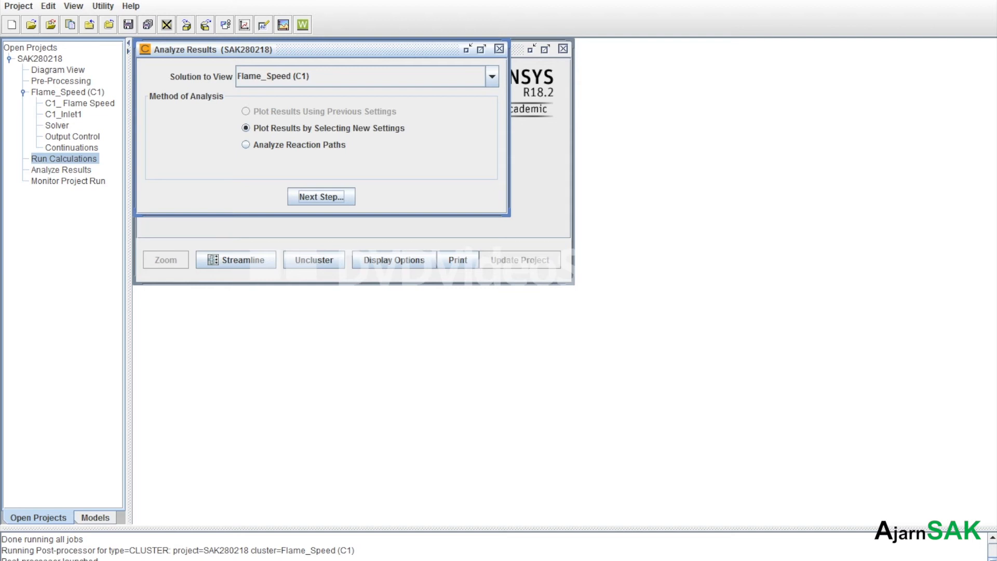
pyautogui.click(321, 196)
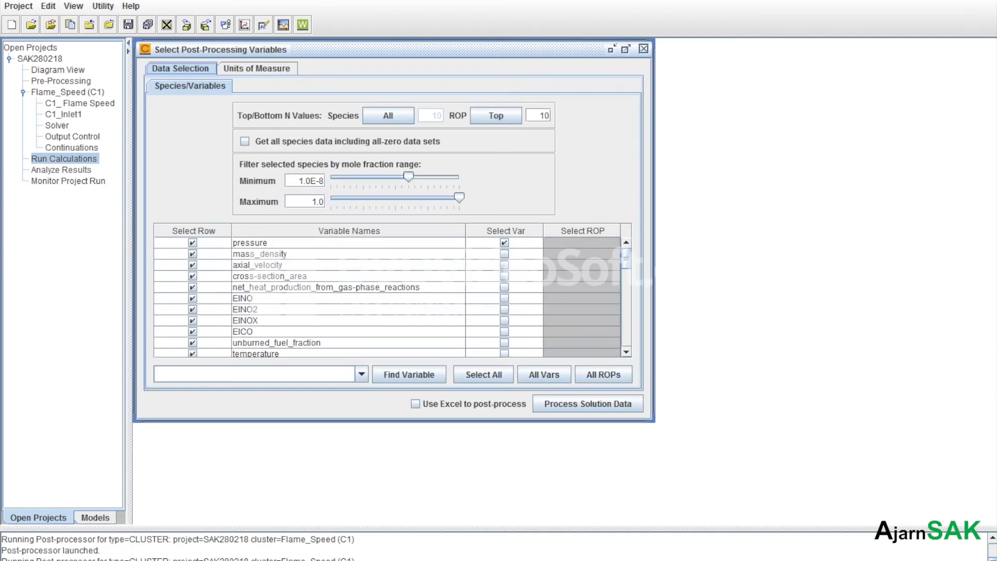
pyautogui.click(484, 375)
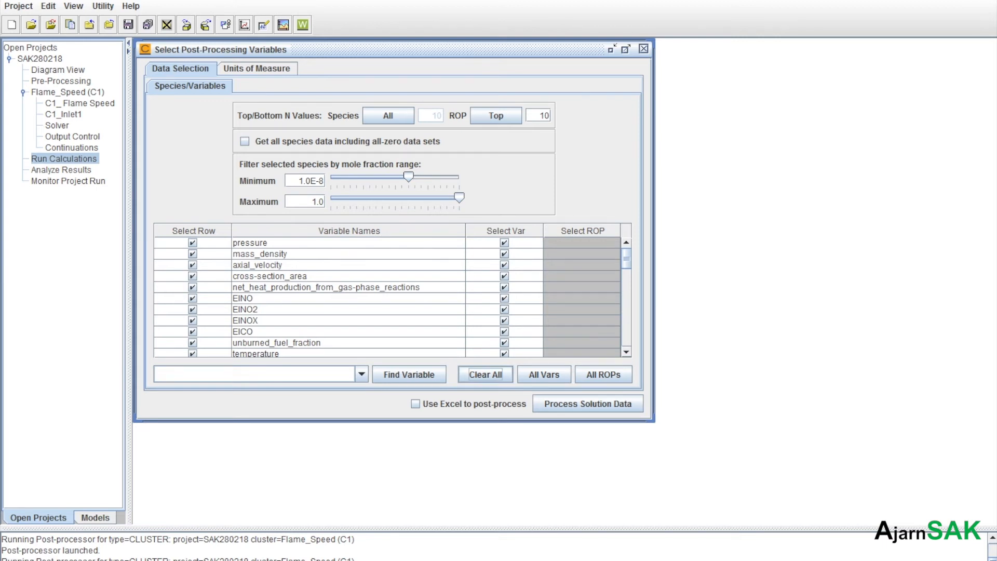
pyautogui.click(485, 374)
# - Select temperature, H2 and H2O as output variables, including the rate of production for H2O
pyautogui.scroll(-2, 387, 296)
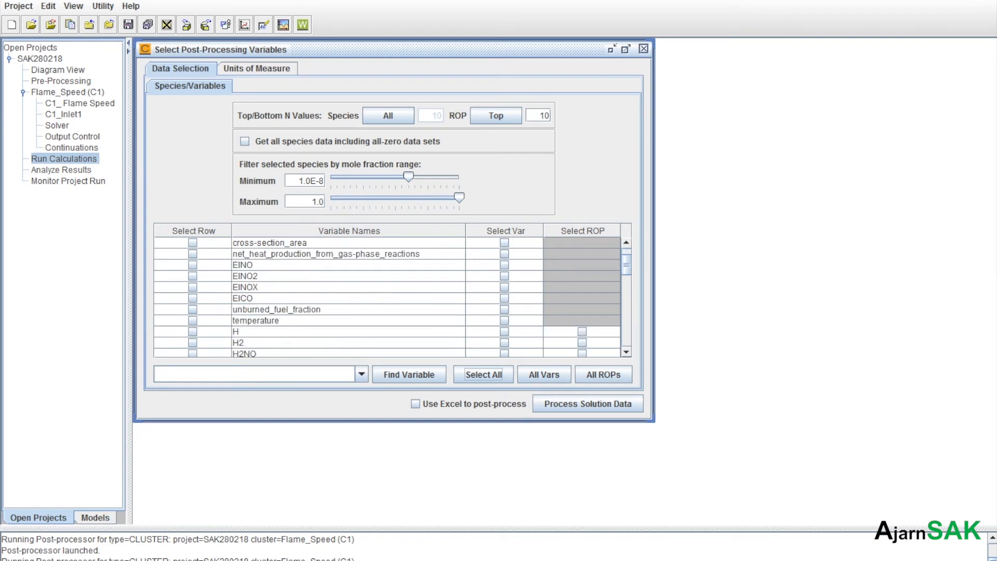
pyautogui.click(504, 320)
pyautogui.scroll(-1, 387, 296)
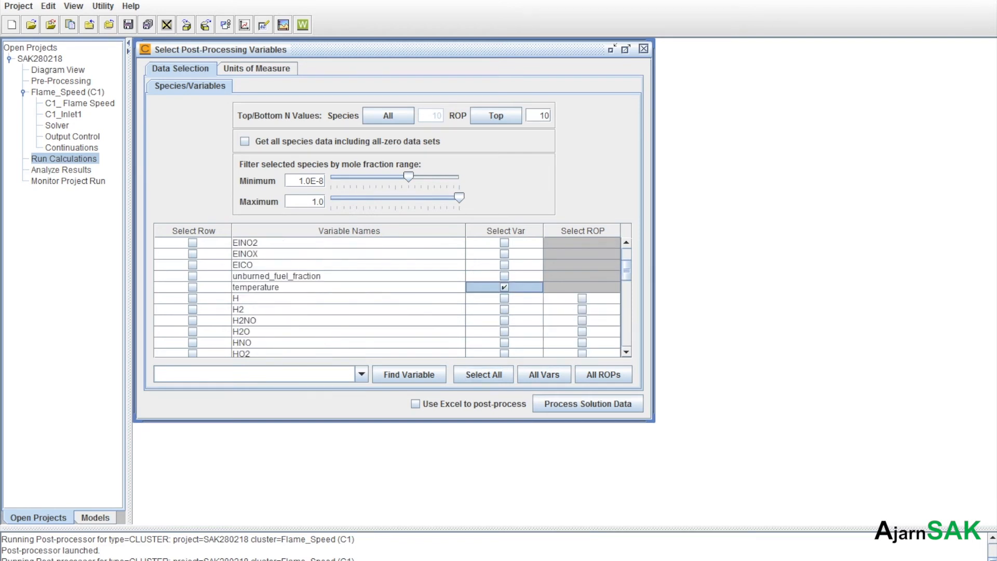
pyautogui.click(504, 309)
pyautogui.click(504, 332)
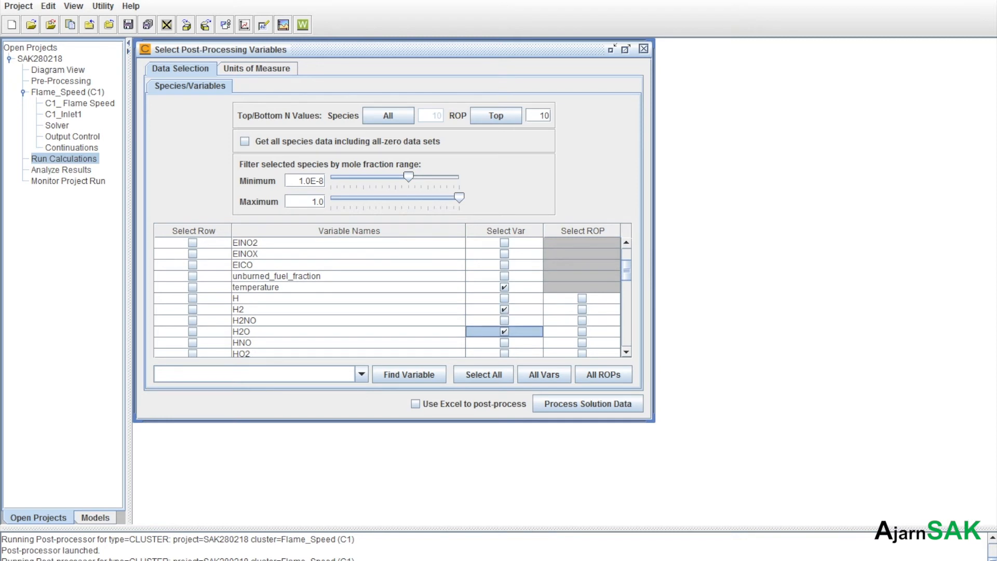
pyautogui.click(582, 332)
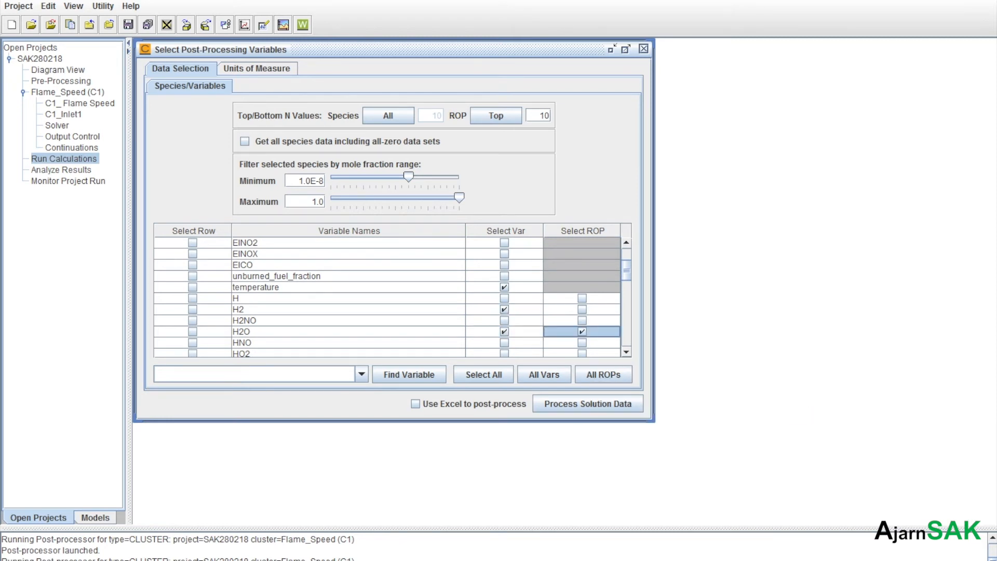
# - Select NO and NO2 as output variables together with their rates of production
pyautogui.scroll(-4, 387, 297)
pyautogui.scroll(-1, 387, 296)
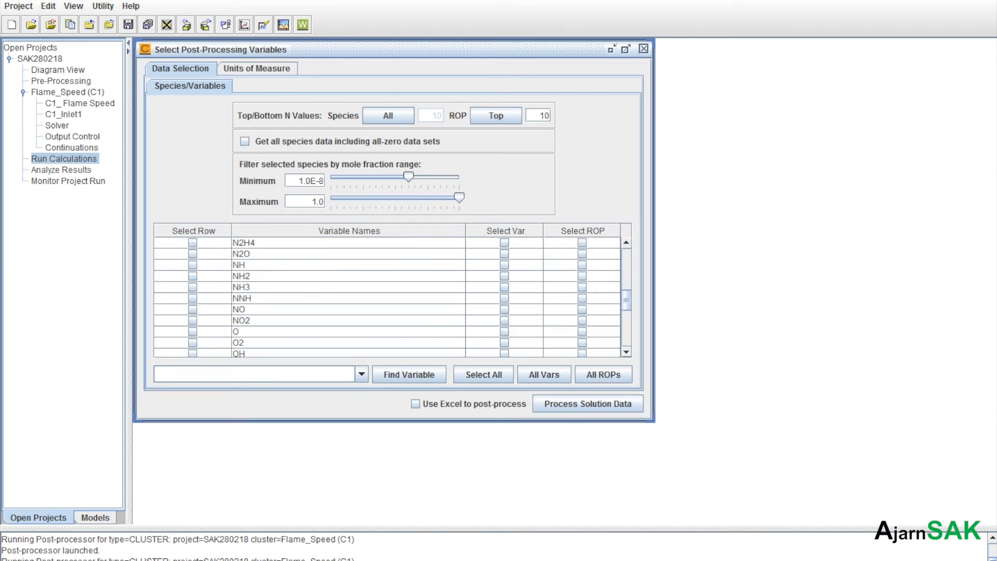
pyautogui.click(504, 309)
pyautogui.click(505, 321)
pyautogui.click(583, 309)
pyautogui.click(582, 321)
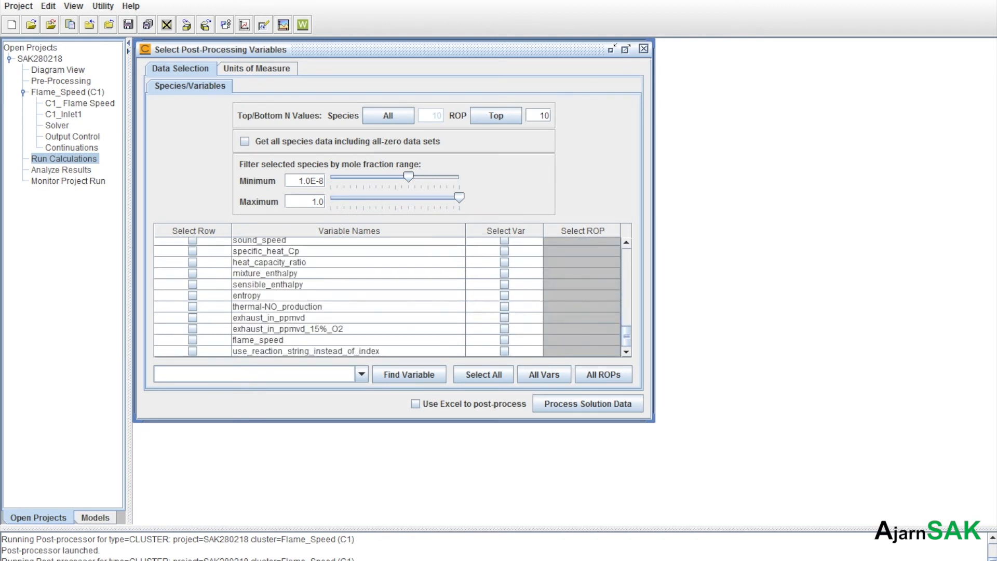
# - Add flame_speed to the output variables and process the solution data using Excel, agreeing to continue with Excel post-processing
pyautogui.click(505, 339)
pyautogui.click(415, 404)
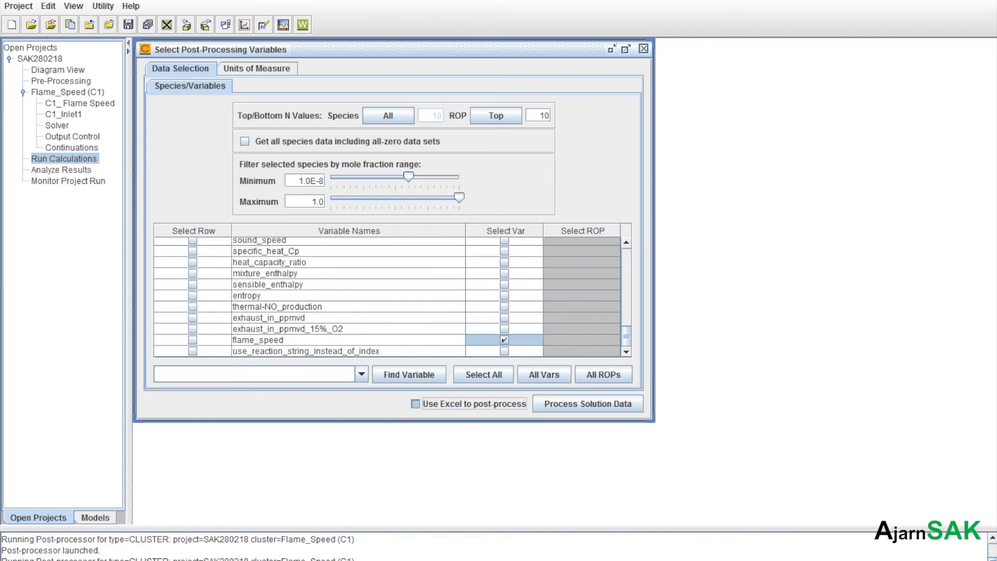
pyautogui.click(588, 404)
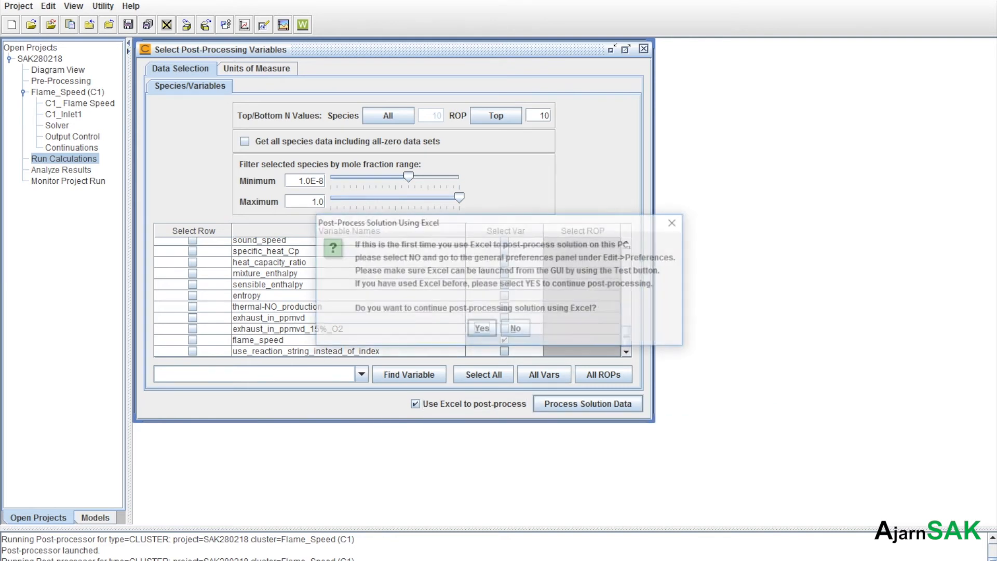
pyautogui.press('Return')
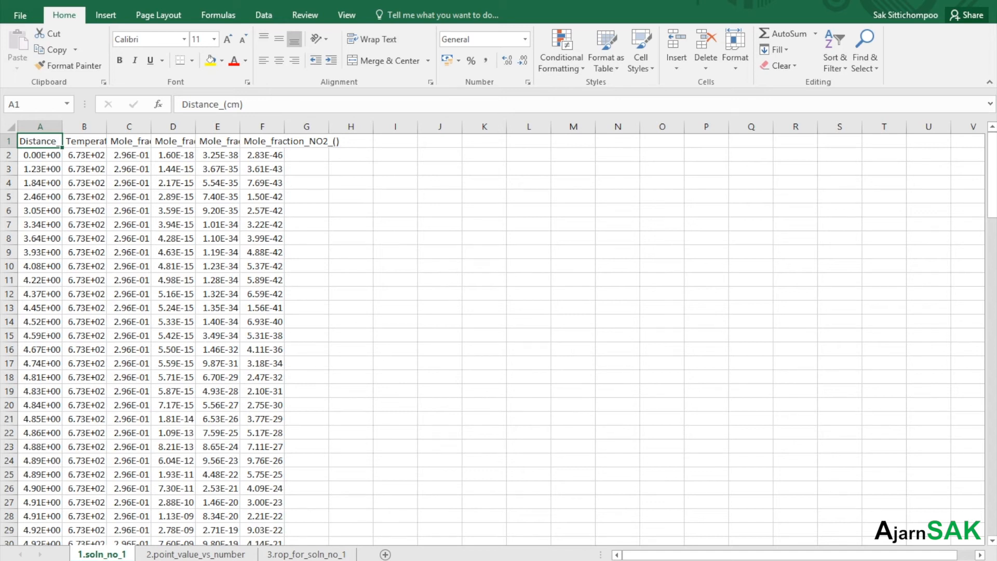
# - Look through the distance, temperature and mole-fraction data in the 1.soln_no_1 sheet, widening the temperature column to read its full header
pyautogui.moveTo(992, 175); pyautogui.dragTo(992, 492)
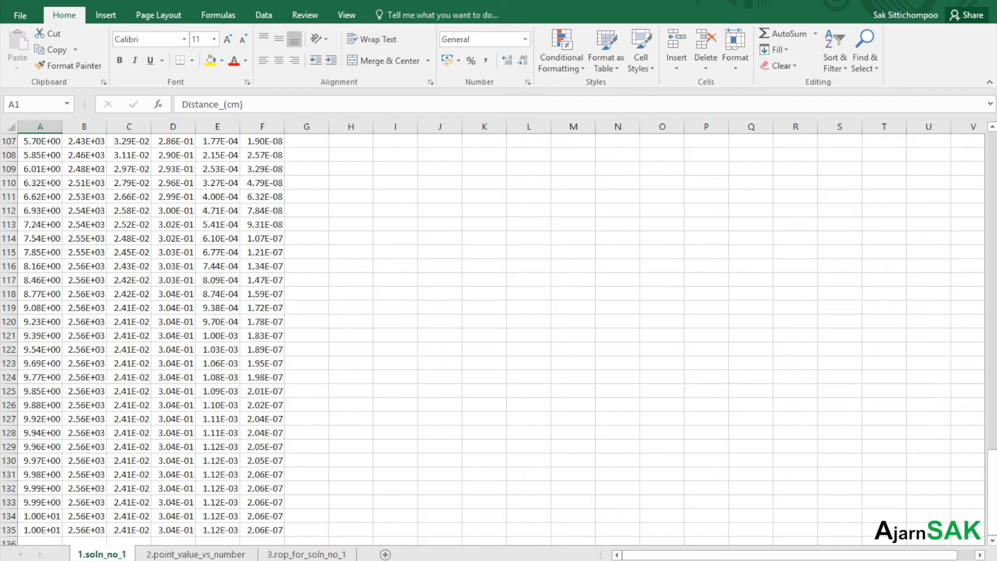
pyautogui.moveTo(992, 499); pyautogui.dragTo(992, 180)
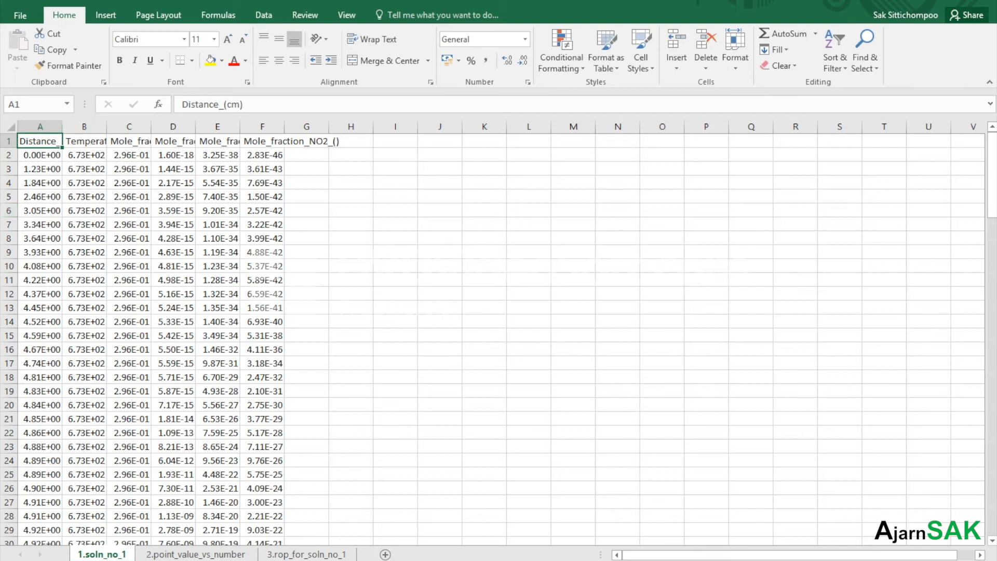
pyautogui.doubleClick(107, 126)
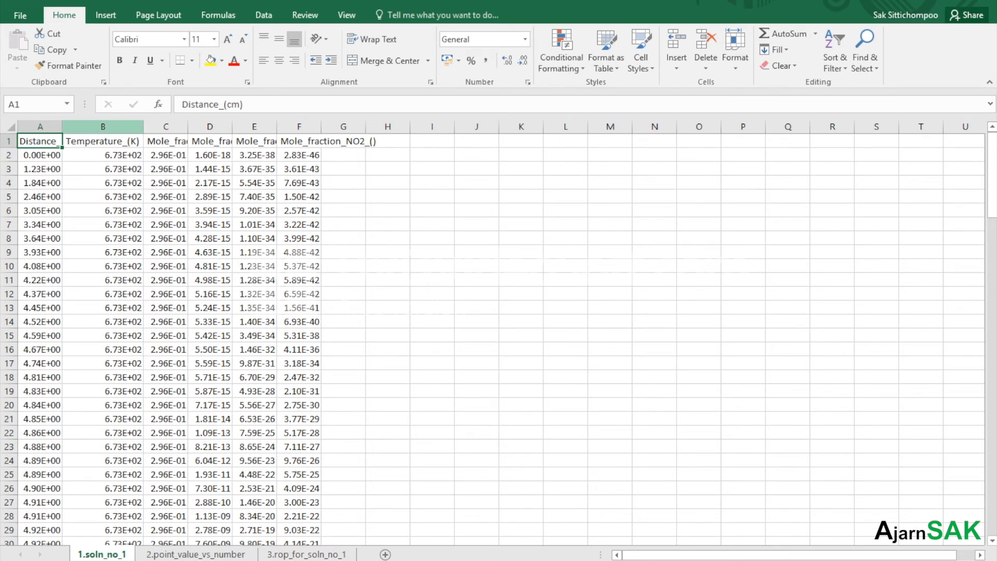
pyautogui.scroll(-20, 499, 338)
pyautogui.scroll(-6, 499, 338)
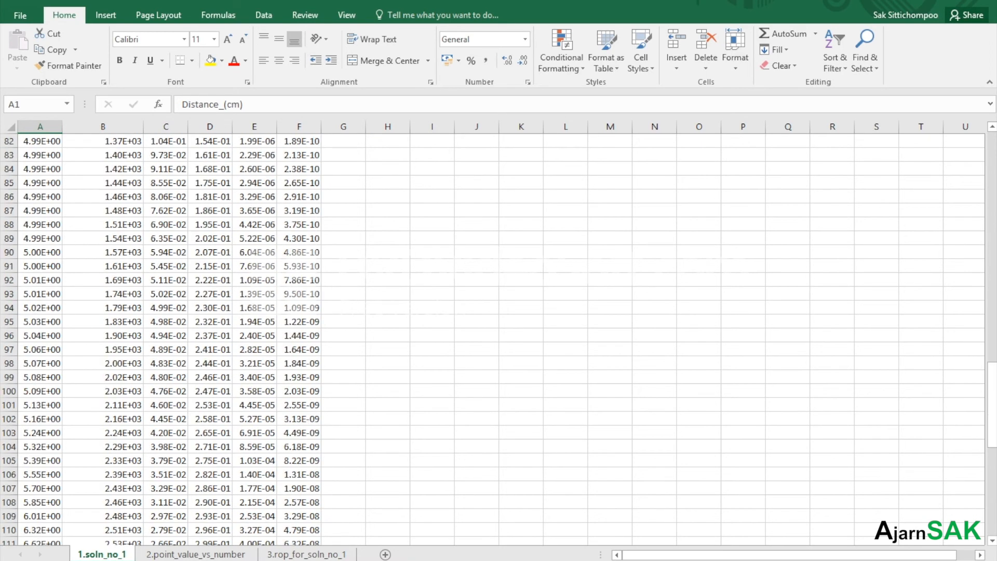
pyautogui.scroll(7, 499, 338)
pyautogui.scroll(-3, 499, 338)
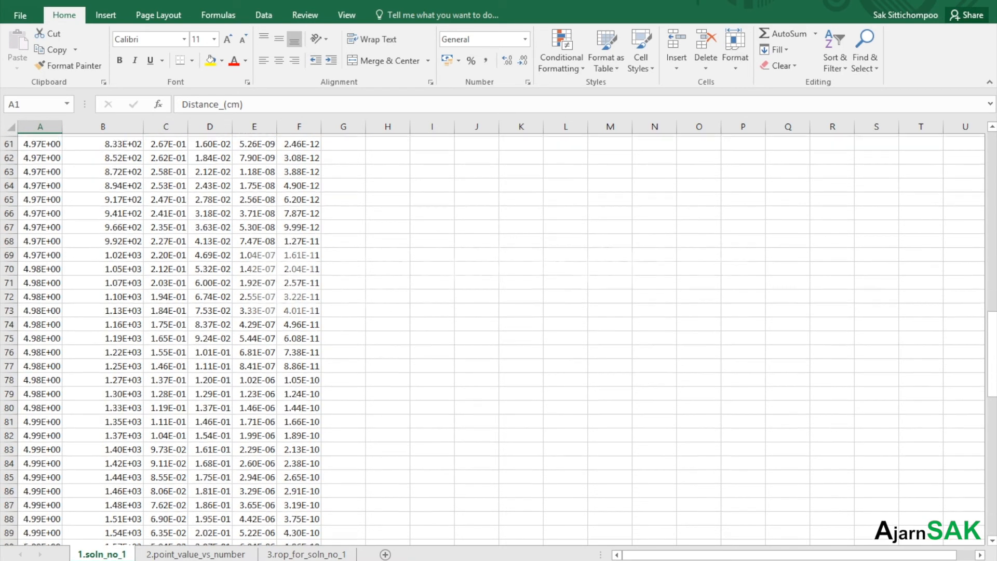
pyautogui.scroll(-20, 499, 338)
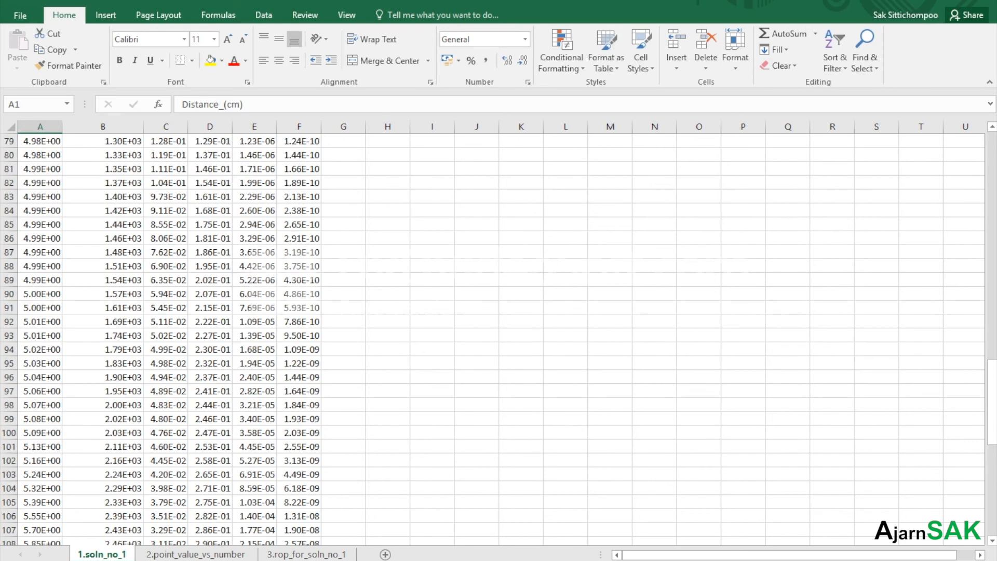
pyautogui.scroll(20, 499, 338)
pyautogui.scroll(9, 498, 337)
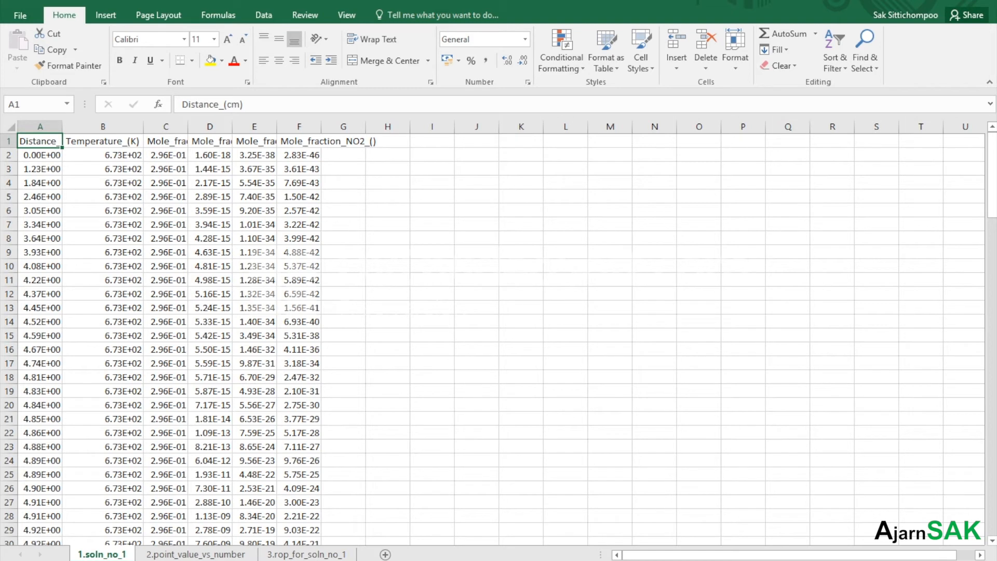
# - Narrow the temperature column and fit the H2, H2O, NO and NO2 mole-fraction columns to their headers
pyautogui.moveTo(143, 126); pyautogui.dragTo(115, 126)
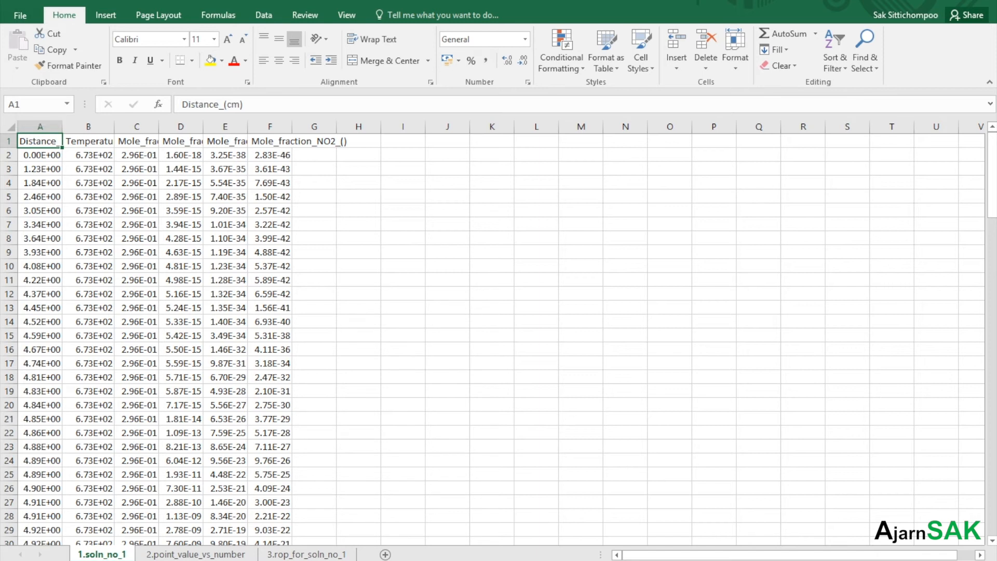
pyautogui.moveTo(159, 126); pyautogui.dragTo(210, 126)
pyautogui.doubleClick(255, 127)
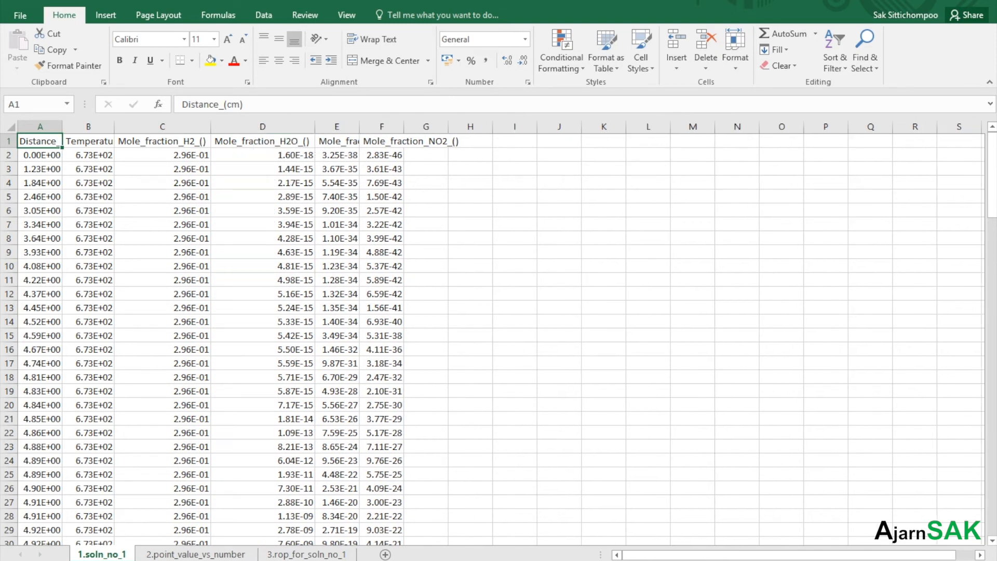
pyautogui.doubleClick(359, 127)
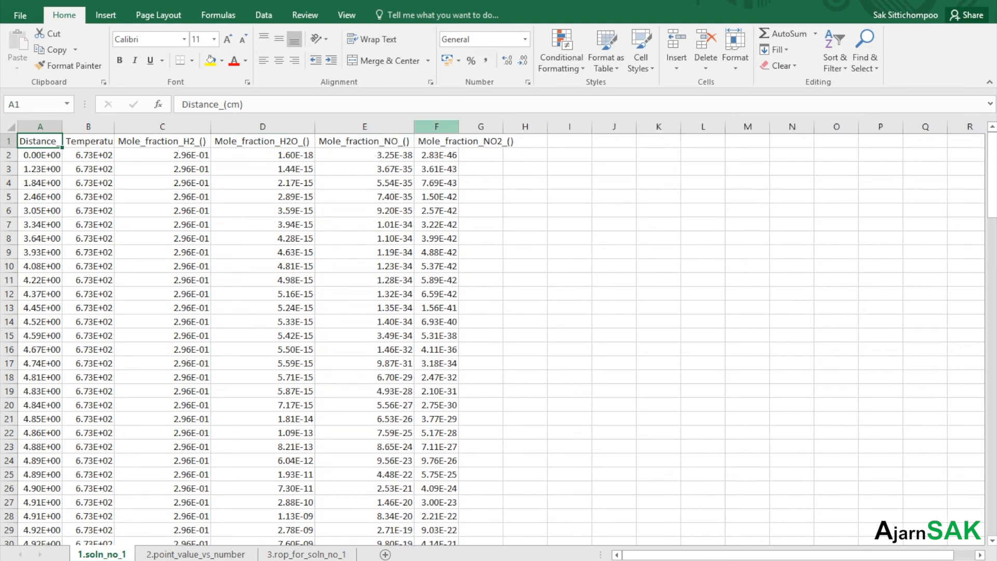
pyautogui.doubleClick(459, 126)
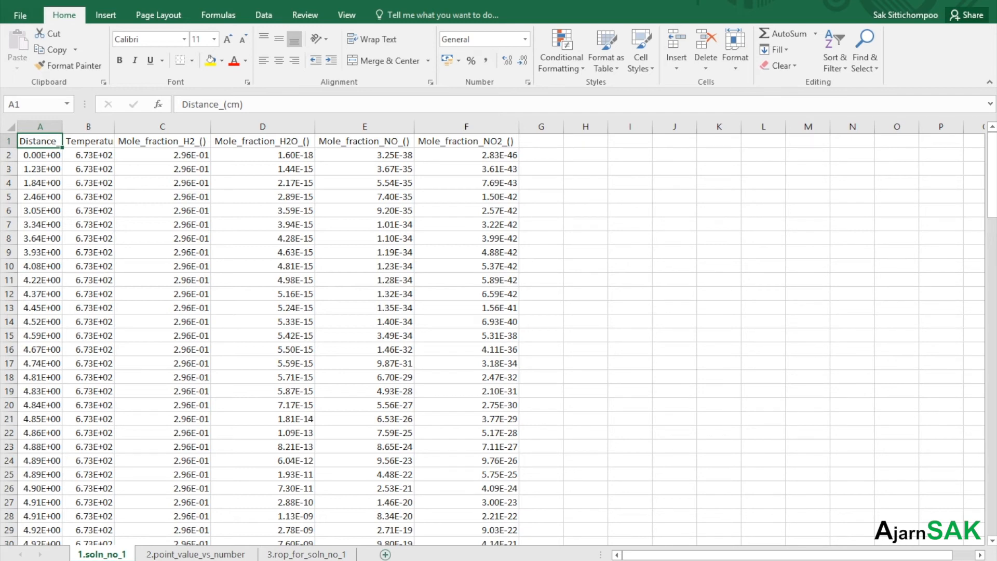
pyautogui.scroll(-1, 499, 338)
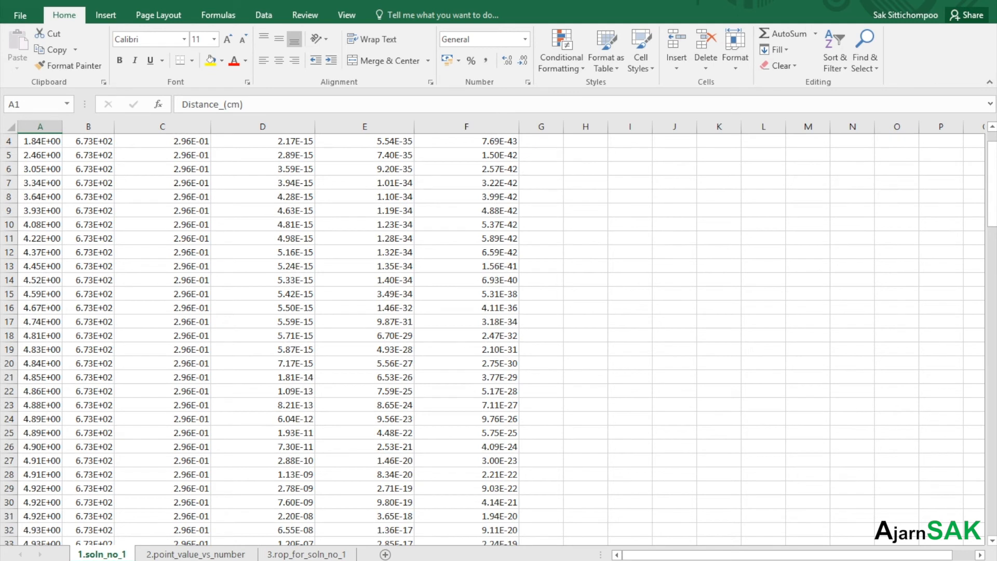
# - In the 2.point_value_vs_number sheet, fit the solution number, grid points and flame speed columns to their headers and select the flame speed value
pyautogui.click(196, 554)
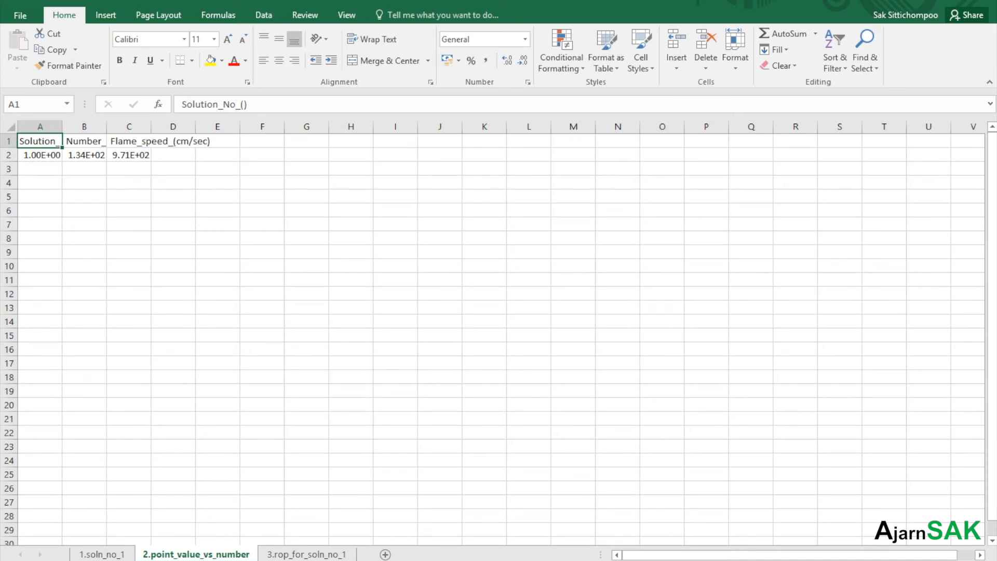
pyautogui.click(40, 155)
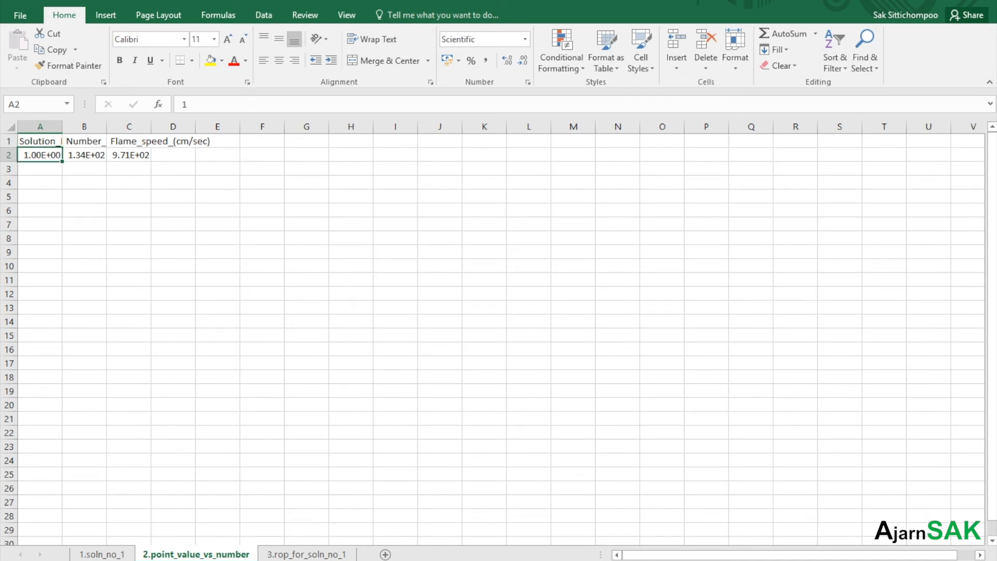
pyautogui.doubleClick(62, 127)
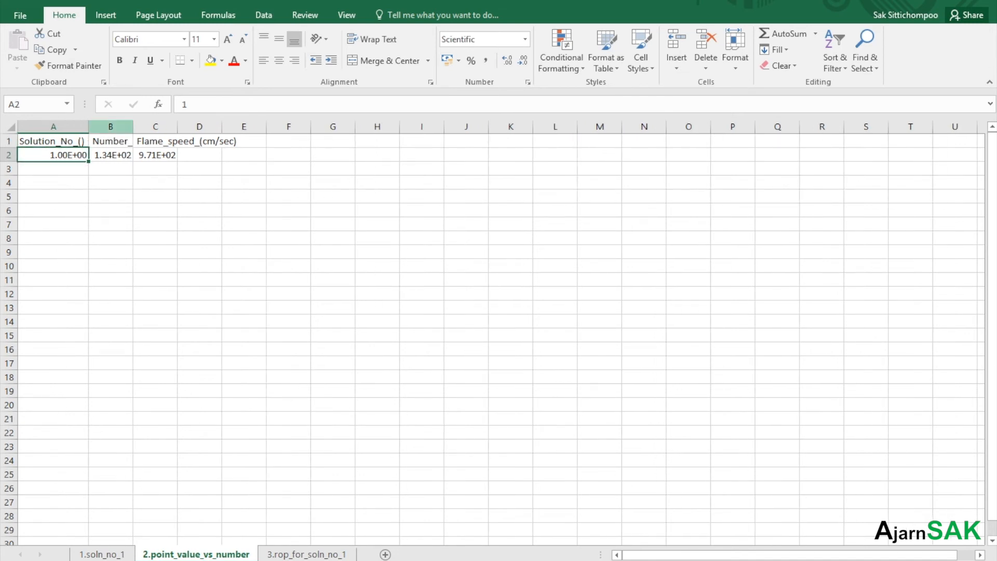
pyautogui.doubleClick(133, 126)
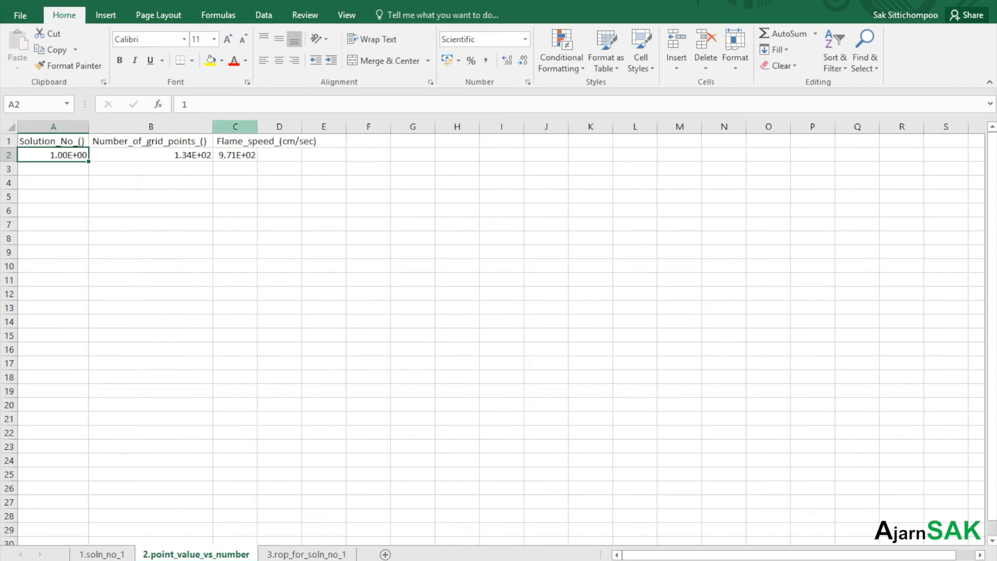
pyautogui.doubleClick(257, 127)
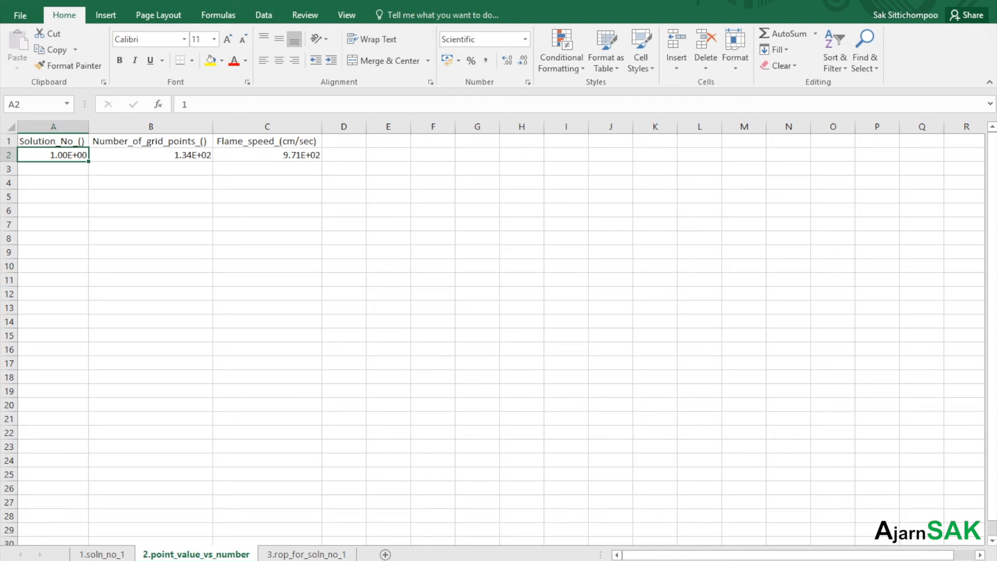
pyautogui.click(267, 155)
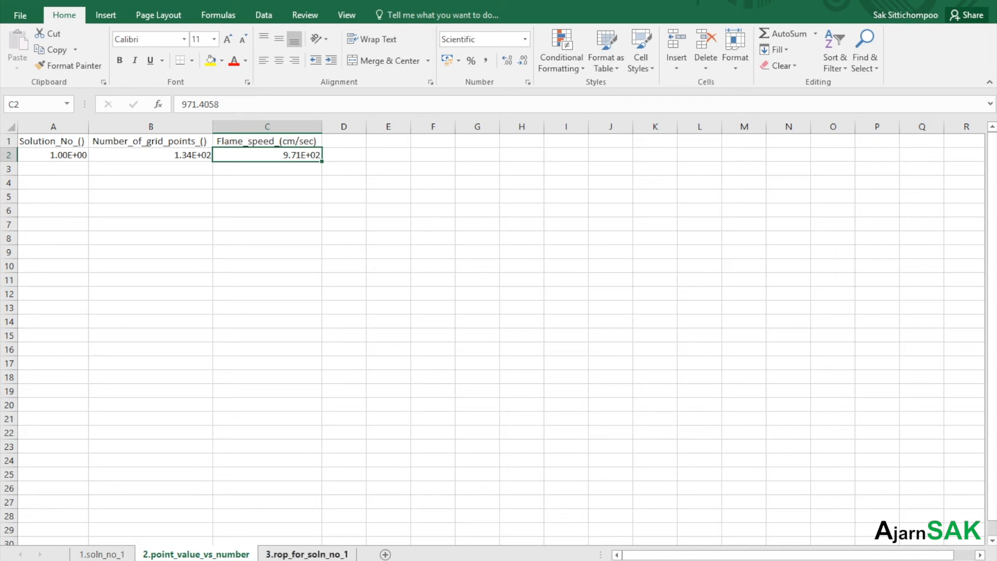
# - In the 3.rop_for_soln_no_1 sheet, widen column B to read the total H2O rate-of-production header, then narrow it again
pyautogui.click(306, 554)
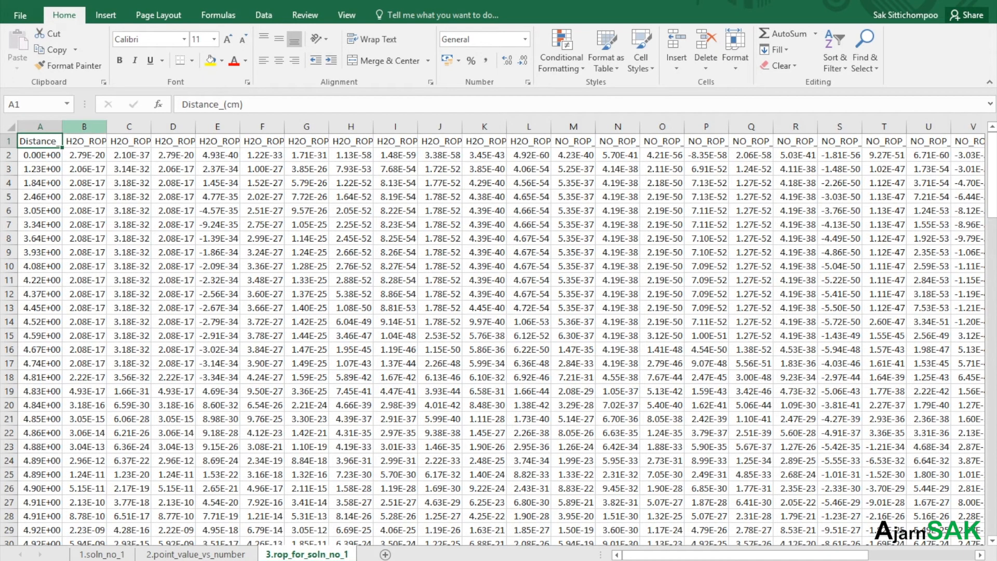
pyautogui.doubleClick(107, 127)
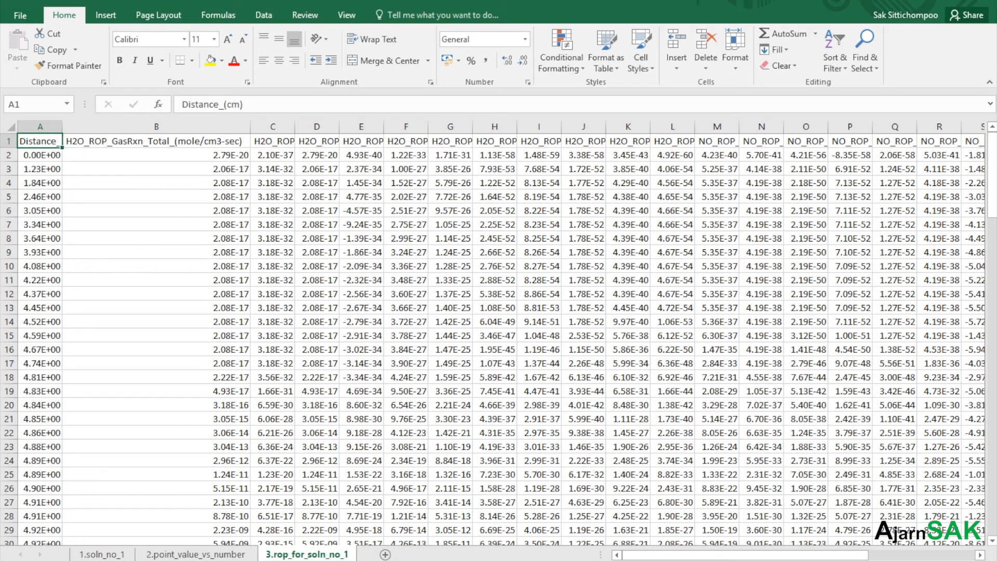
pyautogui.moveTo(250, 127); pyautogui.dragTo(119, 126)
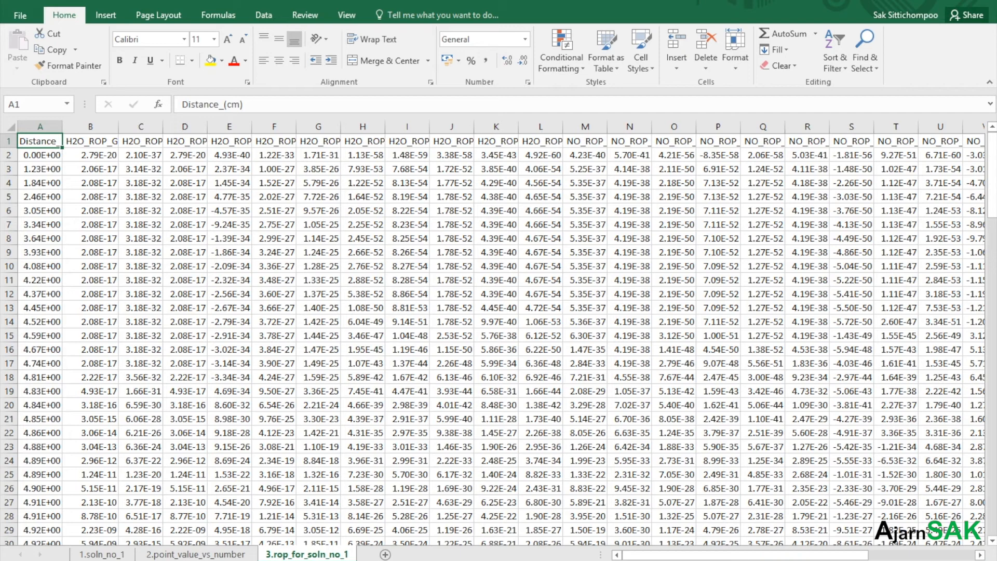
# - Fit the H2O rate-of-production columns for GasRxn#7 and GasRxn#8 to their headers and select each header cell to inspect it
pyautogui.doubleClick(163, 126)
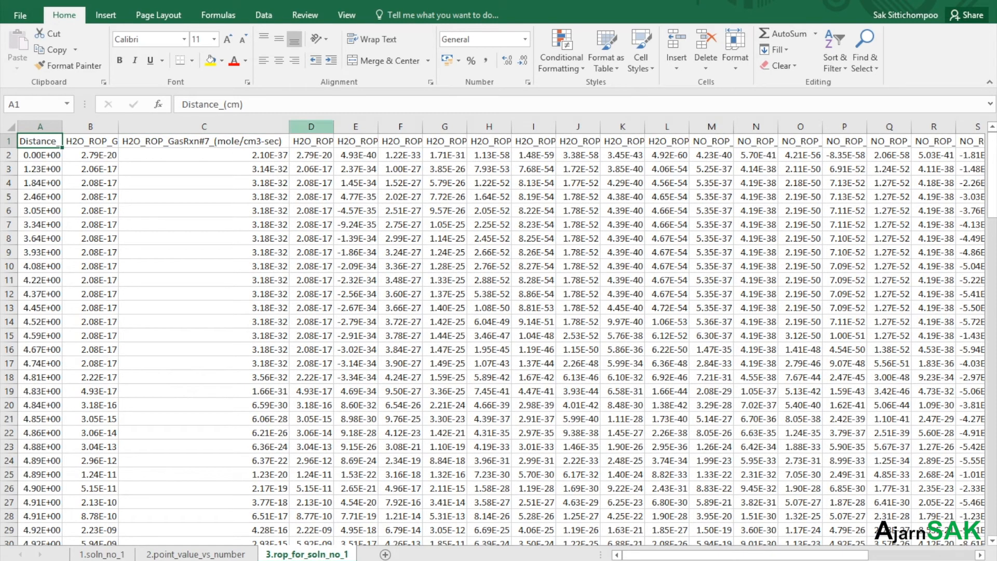
pyautogui.doubleClick(334, 126)
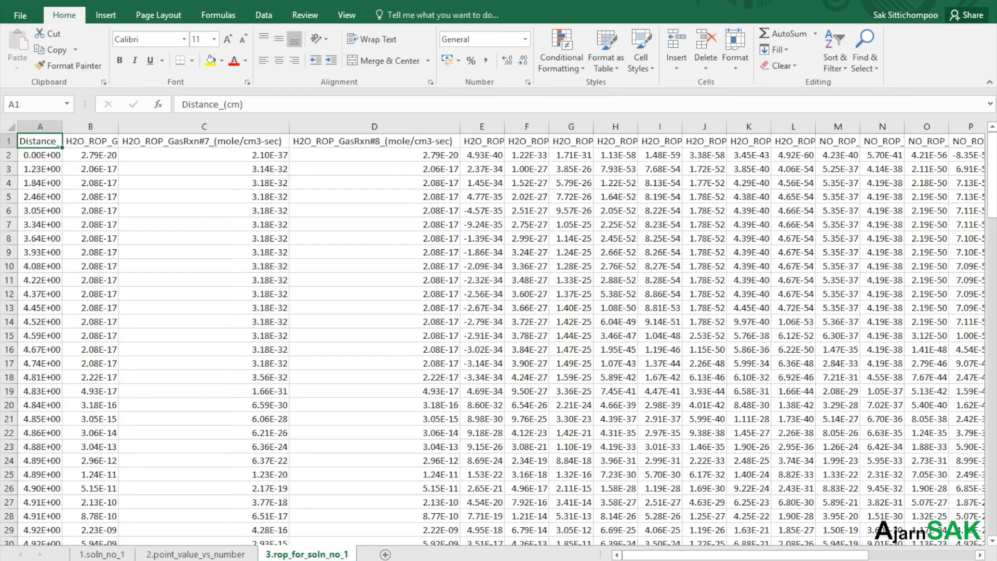
pyautogui.click(204, 140)
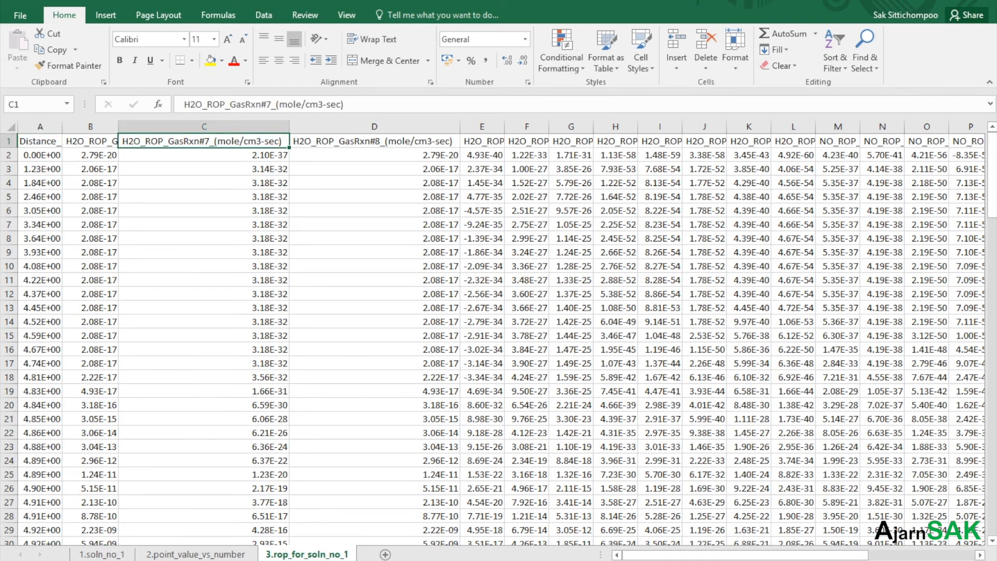
pyautogui.click(374, 141)
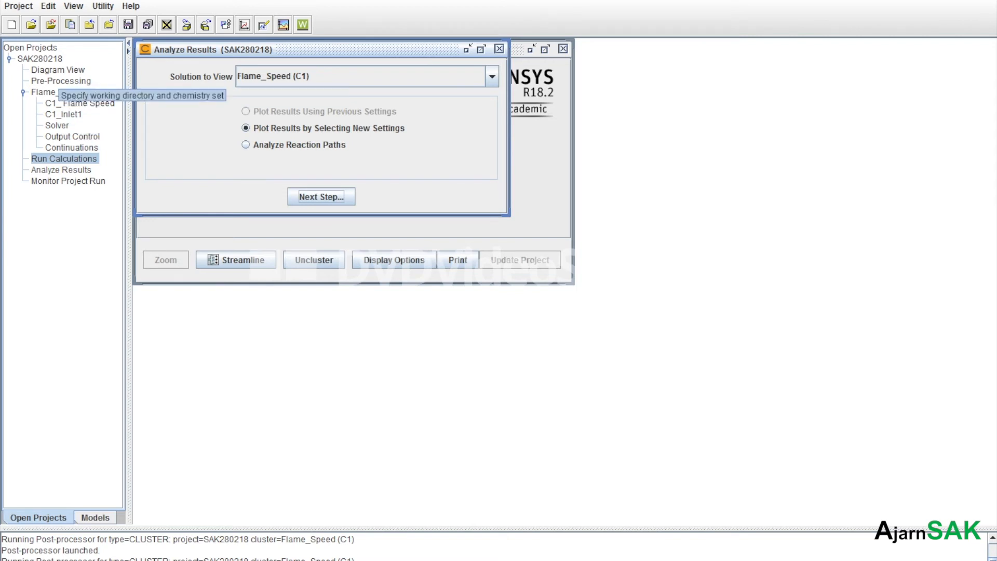
# - Open the Gas-Phase Kinetics Output from the SAK280218 project's pre-processing results in Chemkin
pyautogui.click(61, 81)
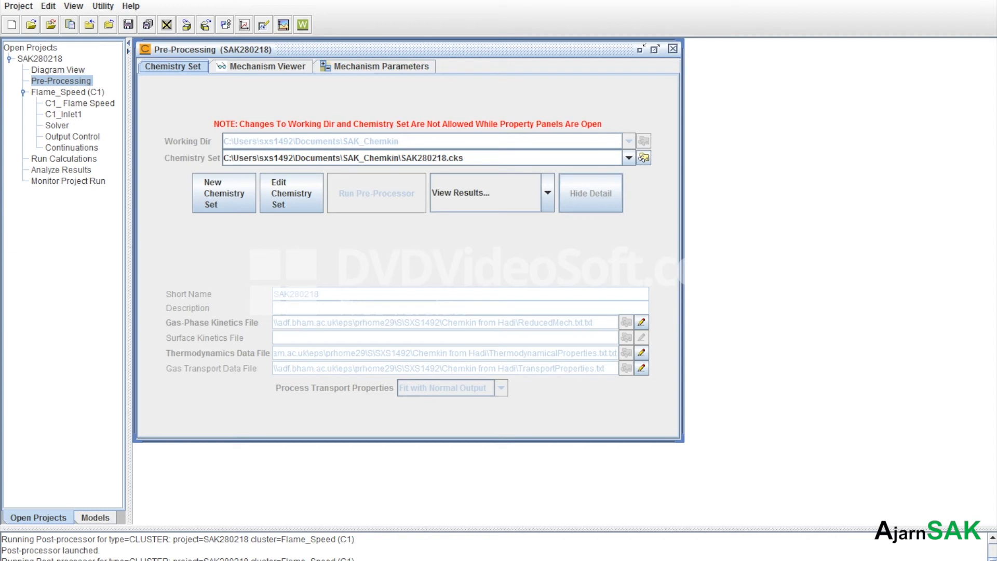
pyautogui.click(547, 193)
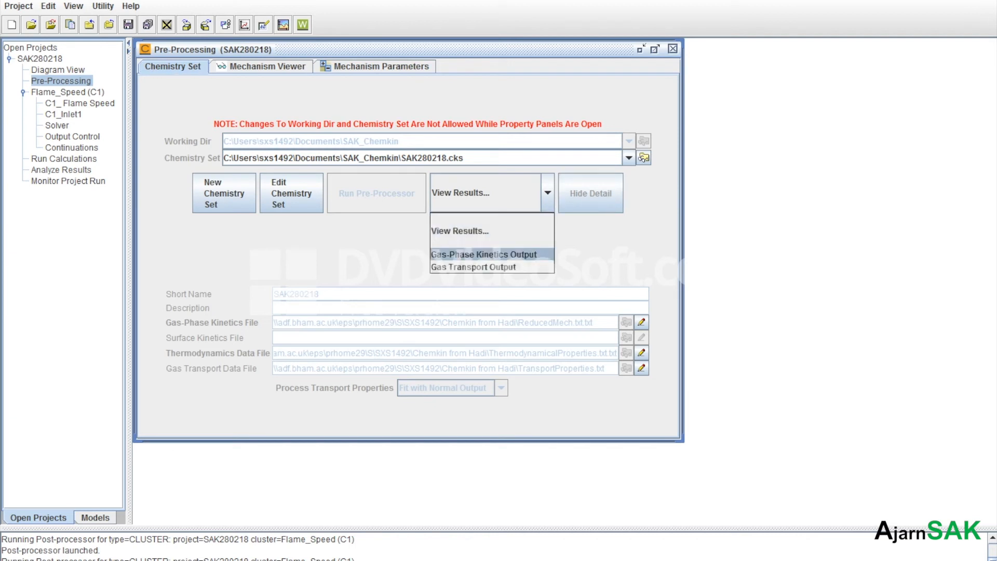
pyautogui.click(484, 254)
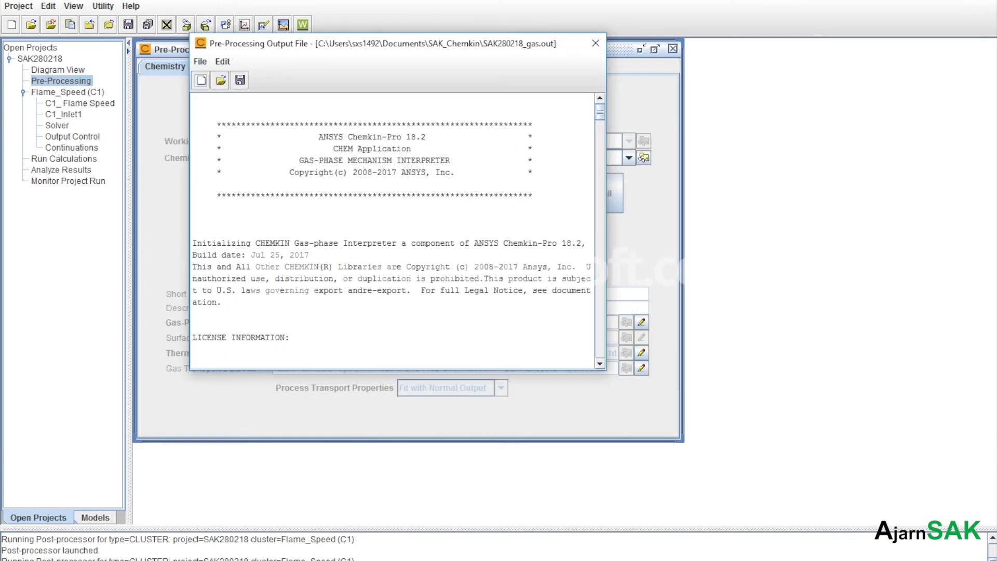
# - Find gas reaction 8, H2+OH=H2O+H, in the output file's numbered reaction list and highlight its equation
pyautogui.scroll(-10, 393, 231)
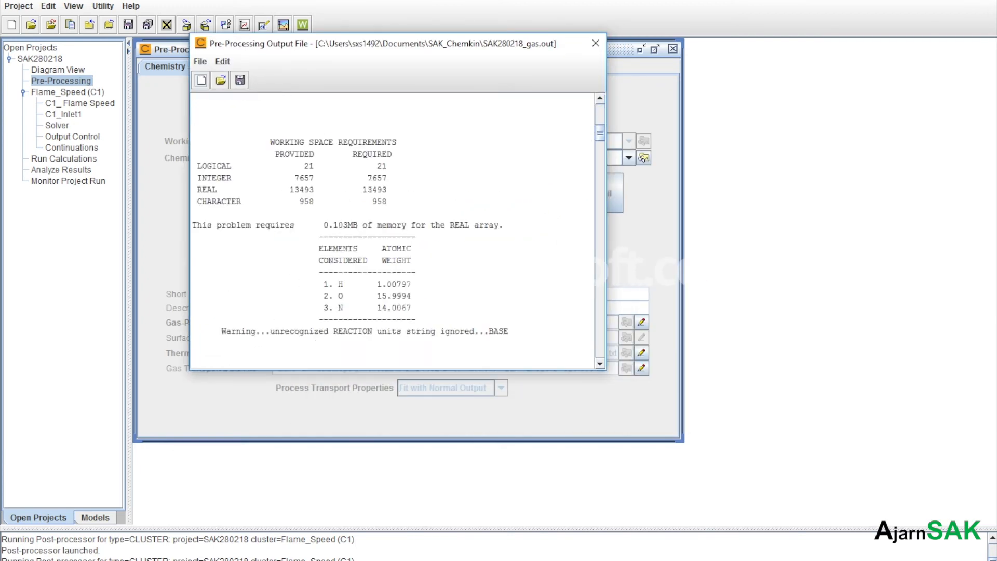
pyautogui.scroll(1, 393, 231)
pyautogui.scroll(-11, 393, 232)
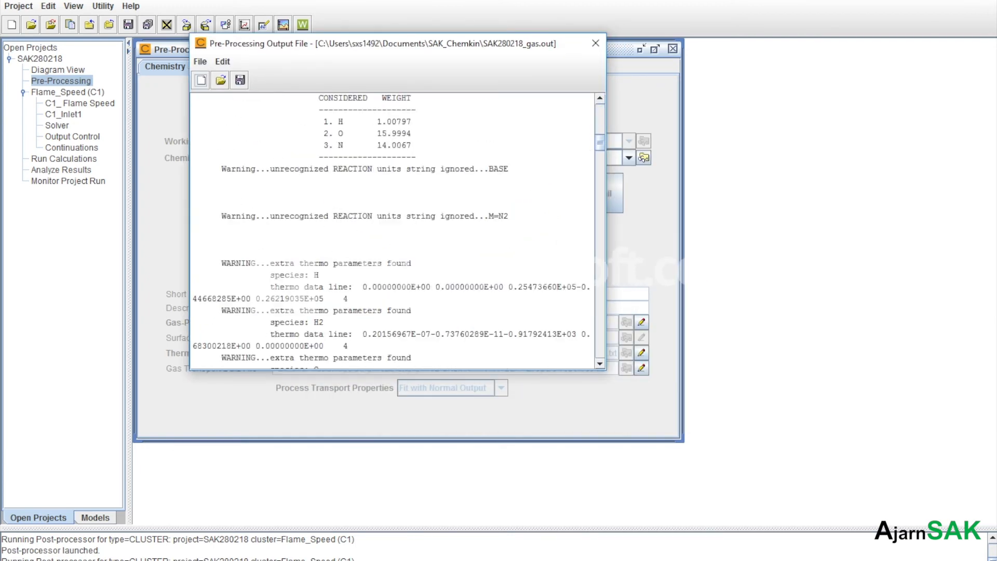
pyautogui.scroll(-10, 394, 231)
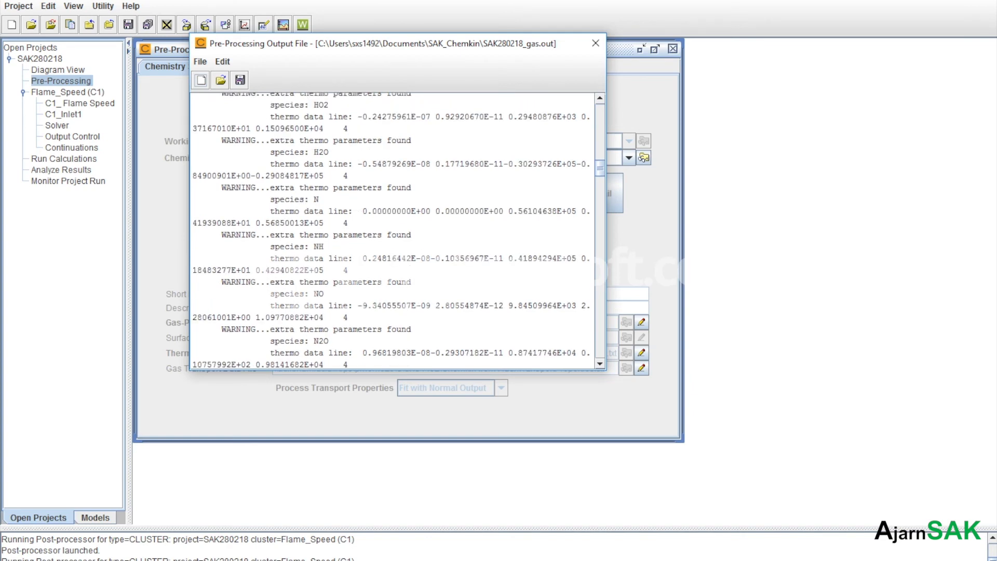
pyautogui.scroll(-2, 393, 231)
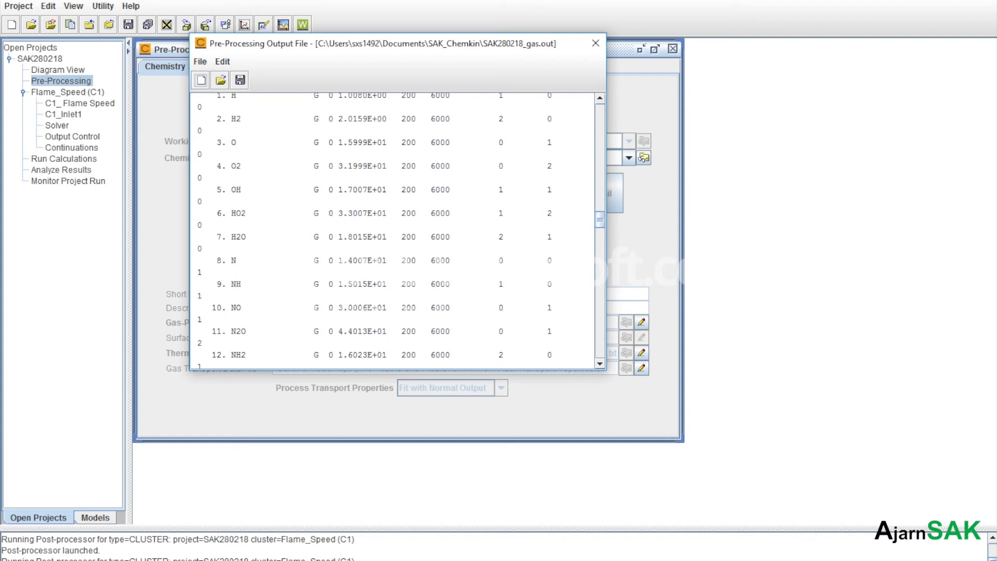
pyautogui.scroll(-15, 395, 231)
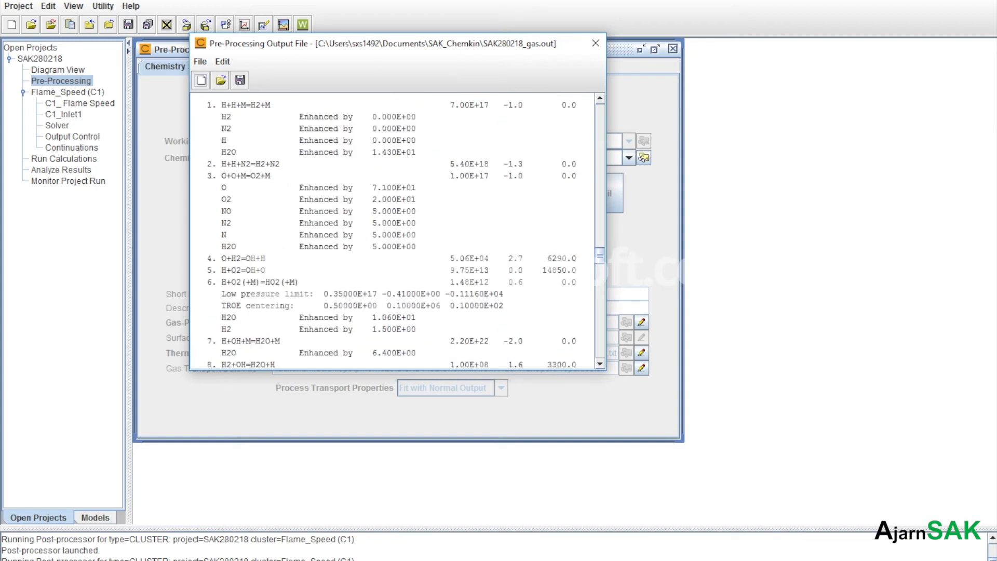
pyautogui.scroll(-2, 394, 232)
pyautogui.moveTo(222, 283); pyautogui.dragTo(272, 283)
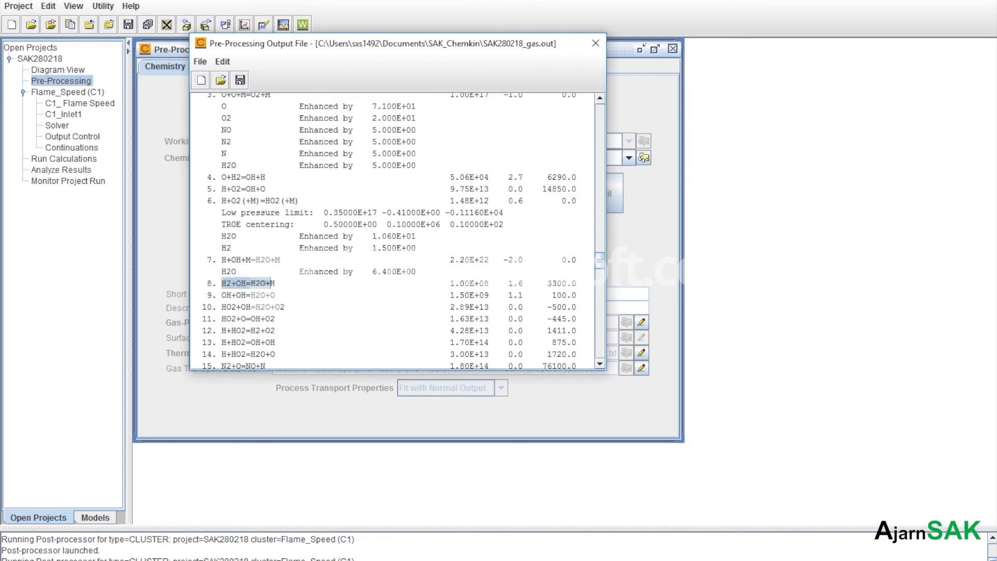
pyautogui.click(310, 283)
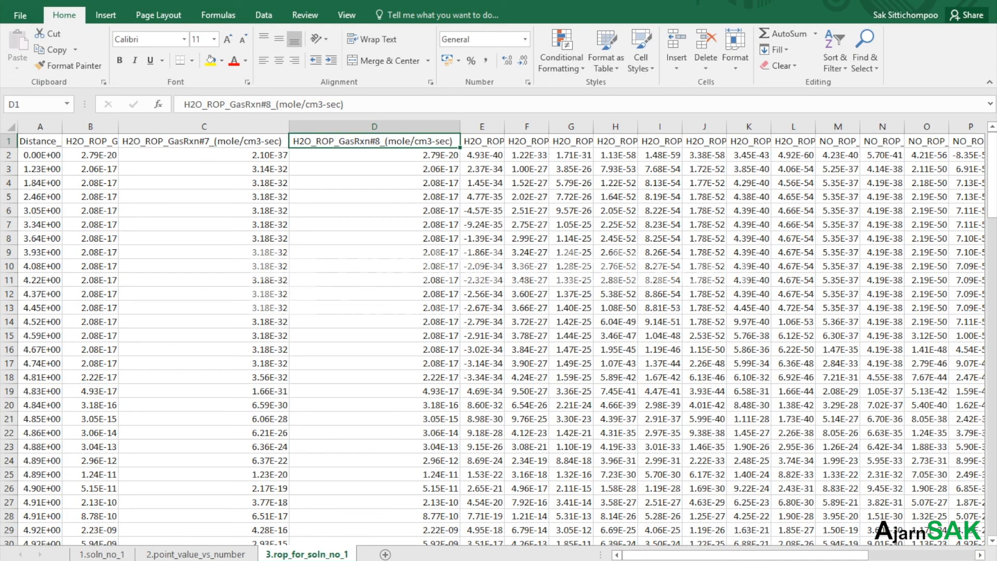
# - In the Excel rate-of-production sheet, narrow the H2O GasRxn#7 and GasRxn#8 columns and select the NO total and NO GasRxn#15 columns
pyautogui.click(374, 169)
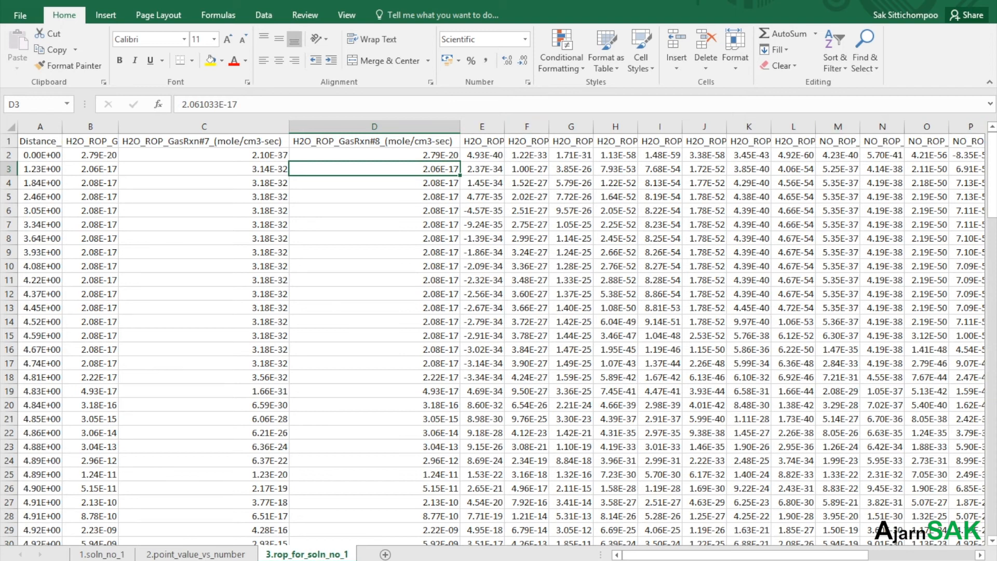
pyautogui.moveTo(459, 126); pyautogui.dragTo(357, 126)
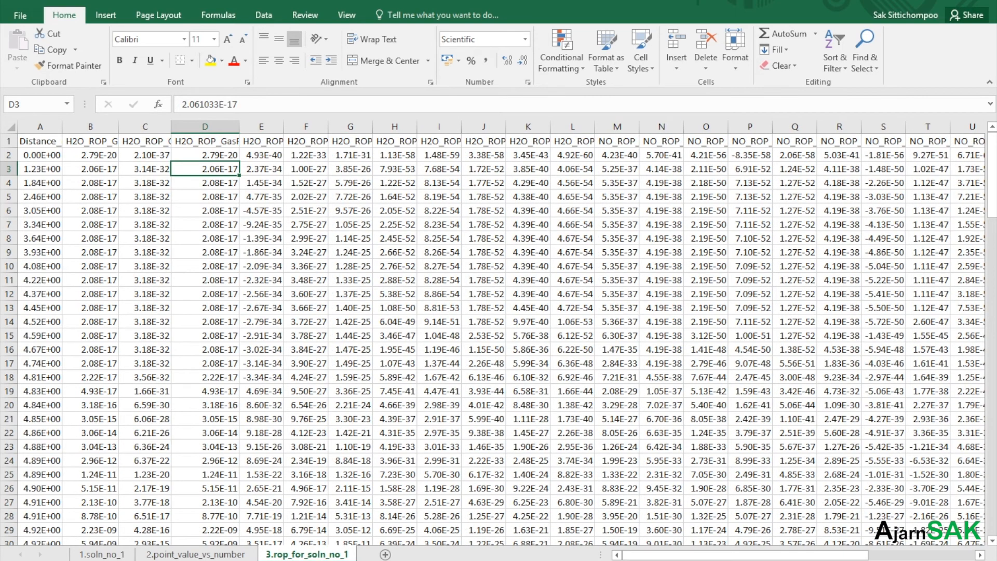
pyautogui.click(617, 126)
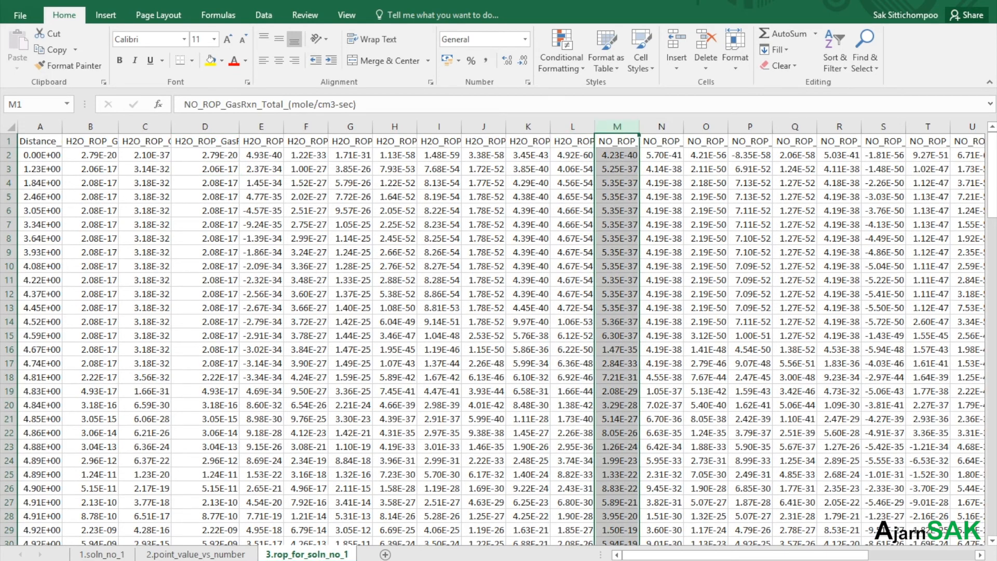
pyautogui.click(662, 126)
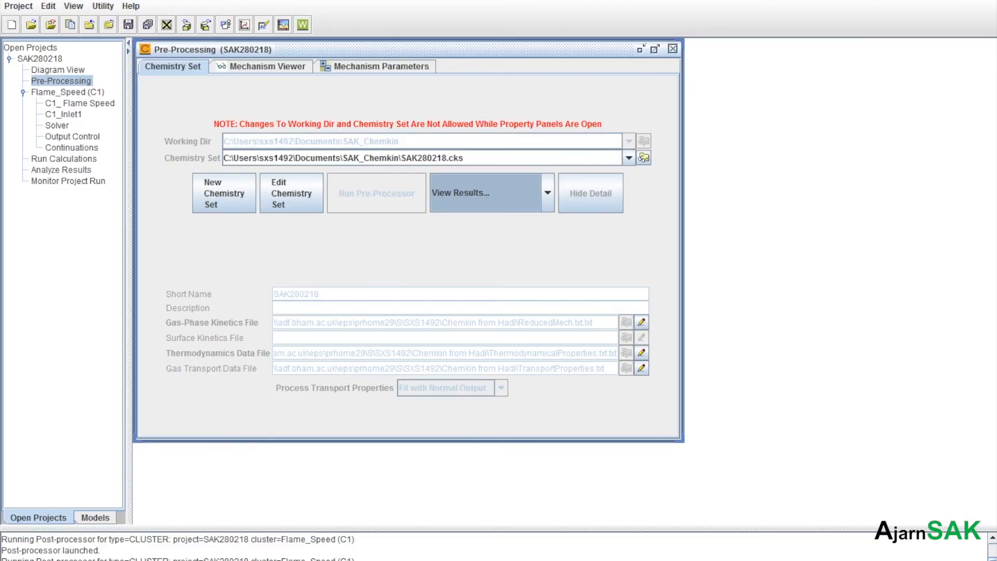
# - Back in Chemkin, reopen the Gas-Phase Kinetics Output, highlight gas reaction 15, N2+O=NO+N, and close the file
pyautogui.click(486, 192)
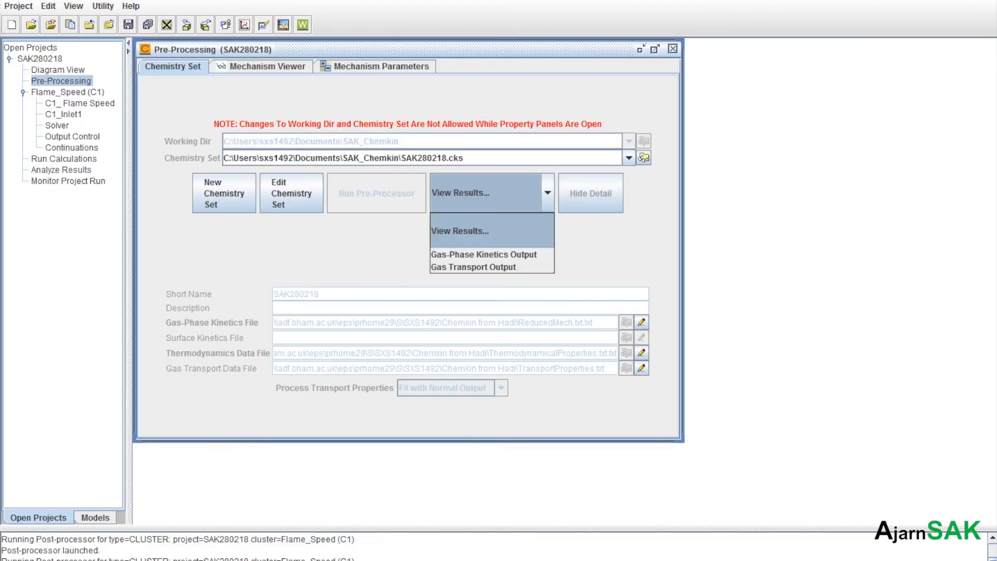
pyautogui.click(467, 254)
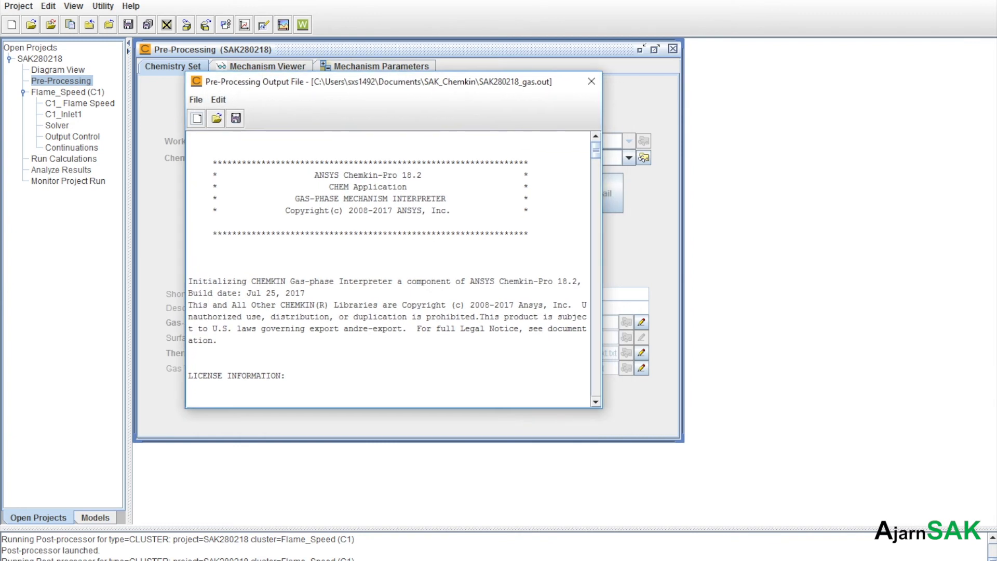
pyautogui.scroll(-15, 388, 269)
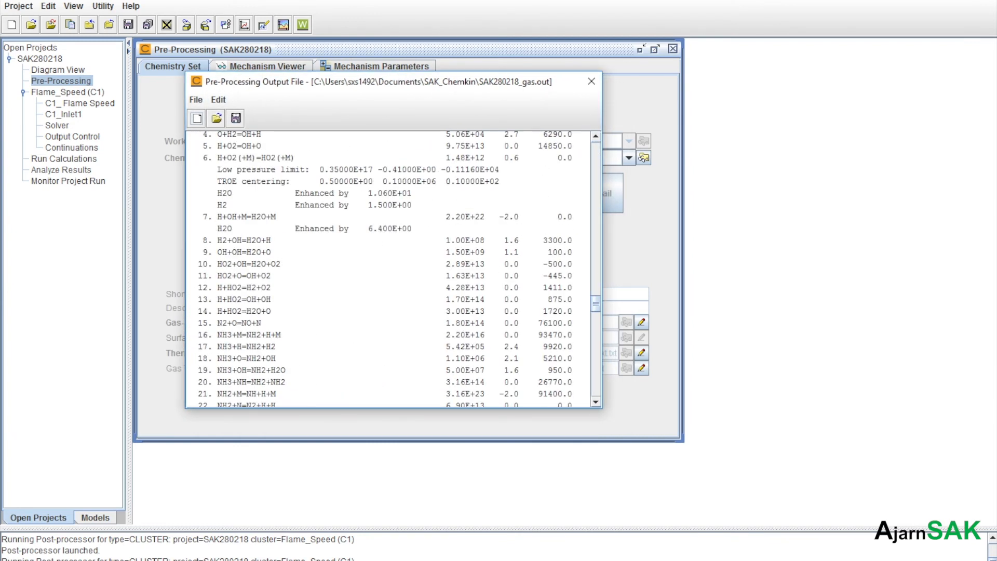
pyautogui.moveTo(198, 323); pyautogui.dragTo(262, 322)
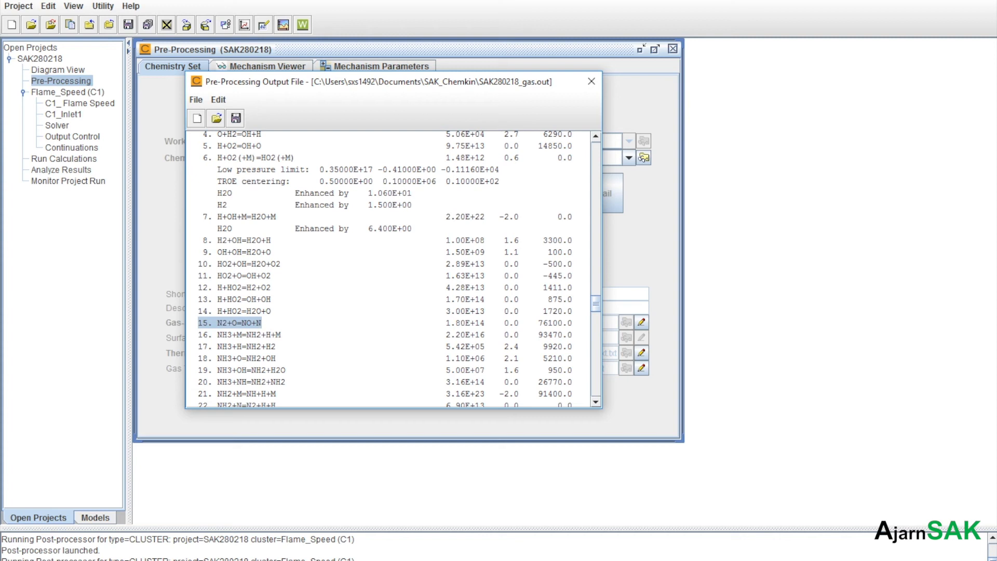
pyautogui.click(591, 81)
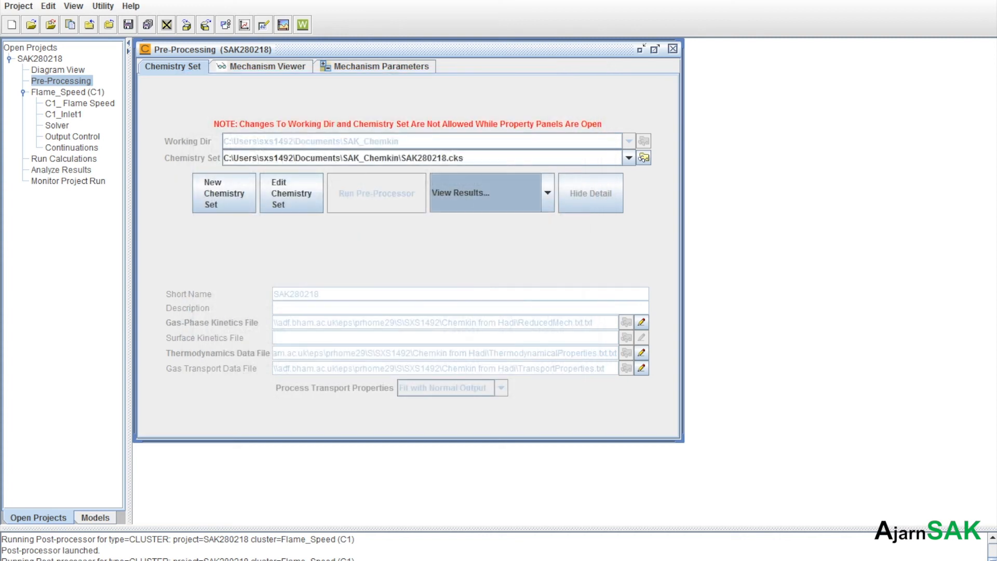
pyautogui.click(662, 127)
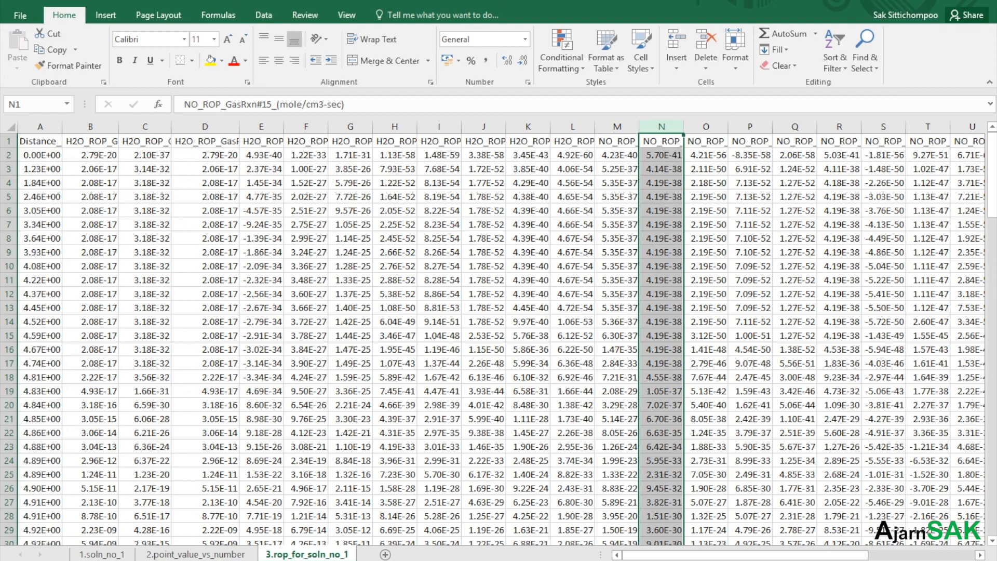
pyautogui.scroll(-20, 499, 332)
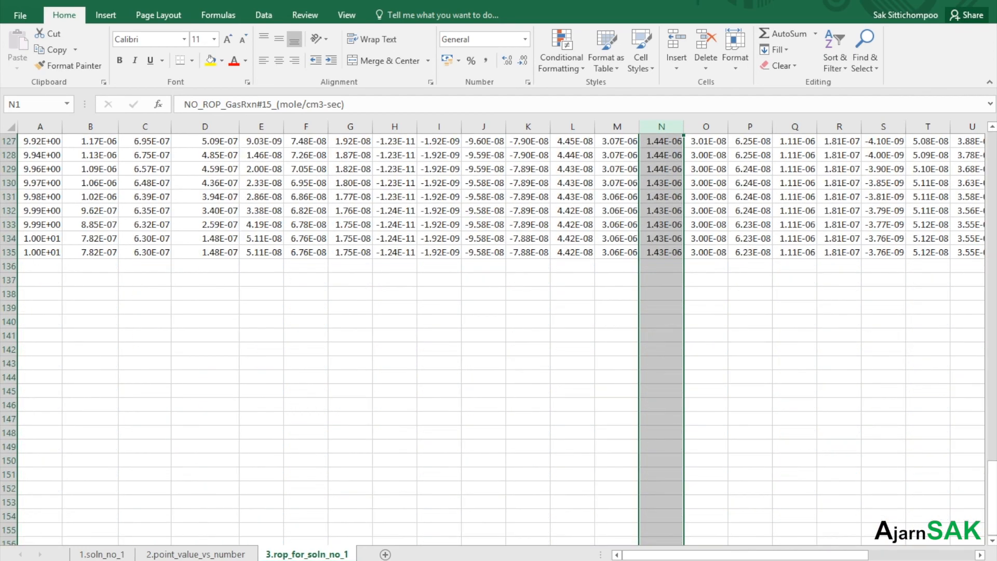
pyautogui.click(661, 280)
pyautogui.write('=')
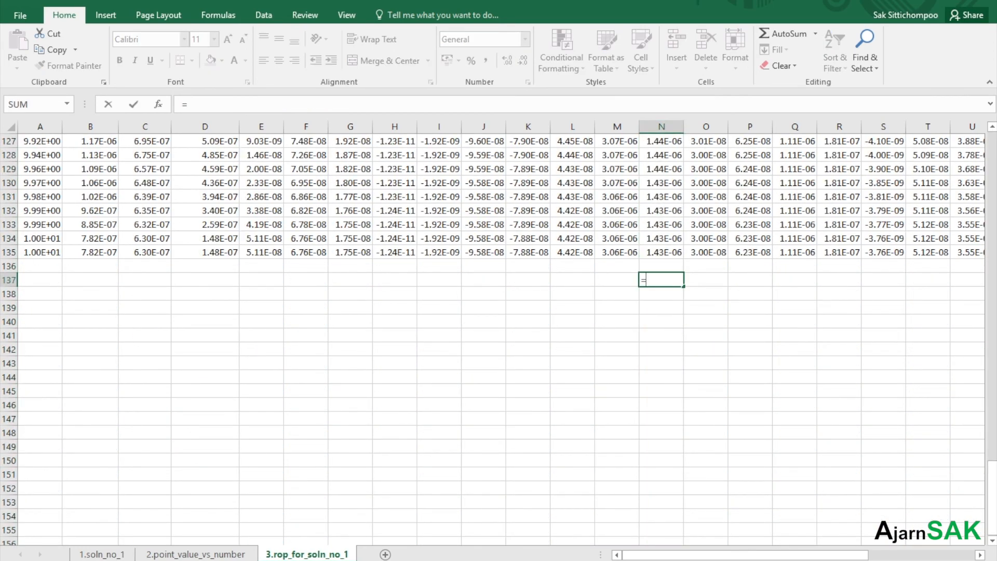
pyautogui.write('sum(')
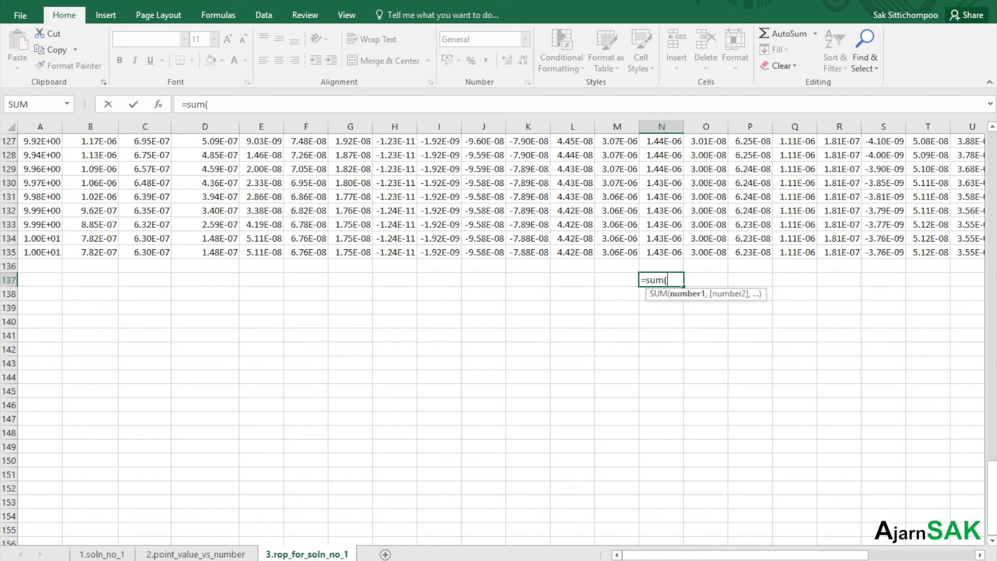
pyautogui.press('BackSpace')
pyautogui.press('BackSpace')
pyautogui.press('BackSpace')
pyautogui.press('BackSpace')
pyautogui.press('BackSpace')
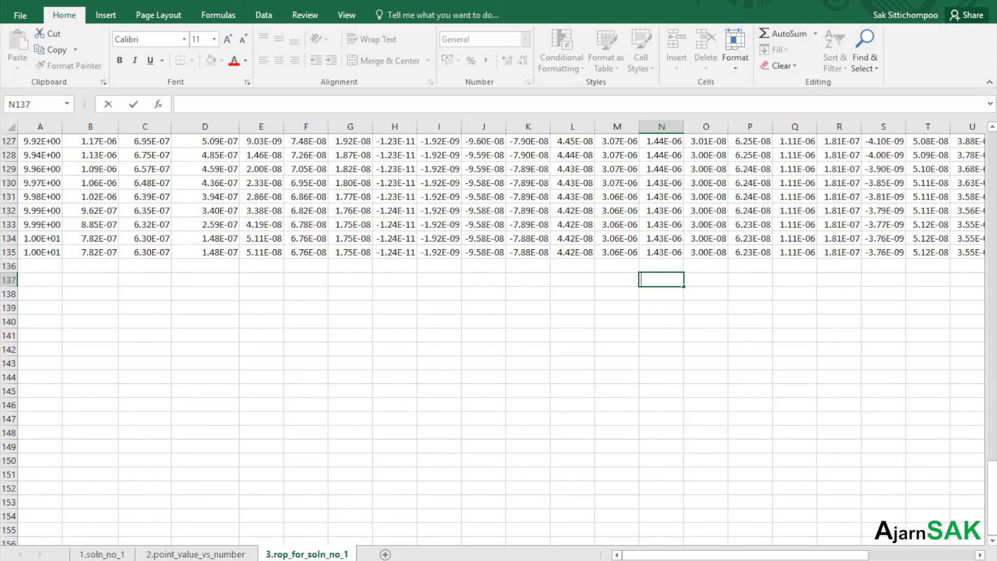
# - Try to fill row 137 below the rate-of-production data with the formula =A137:W137, and undo the entry
pyautogui.moveTo(40, 279); pyautogui.dragTo(981, 279)
pyautogui.moveTo(904, 280); pyautogui.dragTo(961, 280)
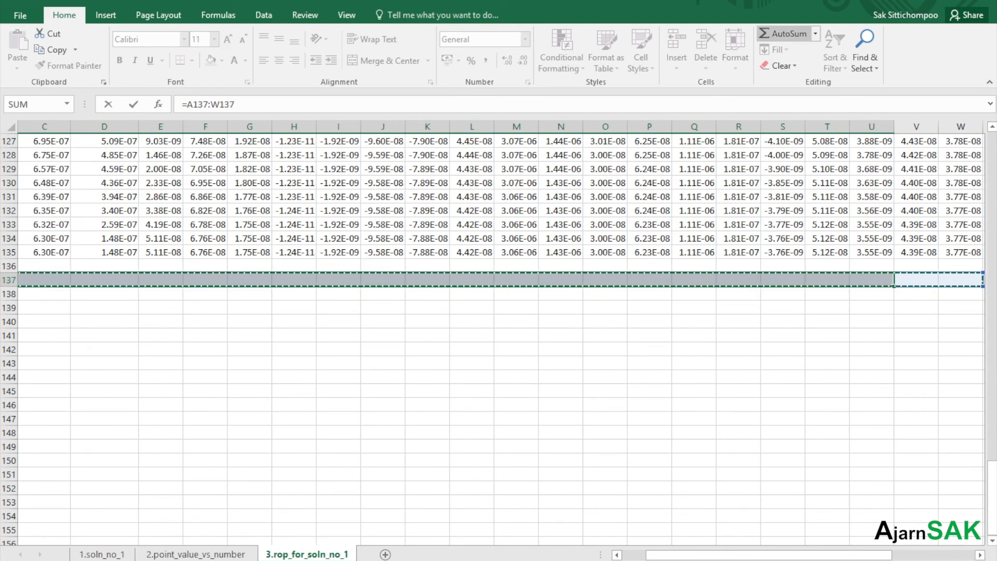
pyautogui.hotkey('ctrl', 'Return')
pyautogui.click(478, 331)
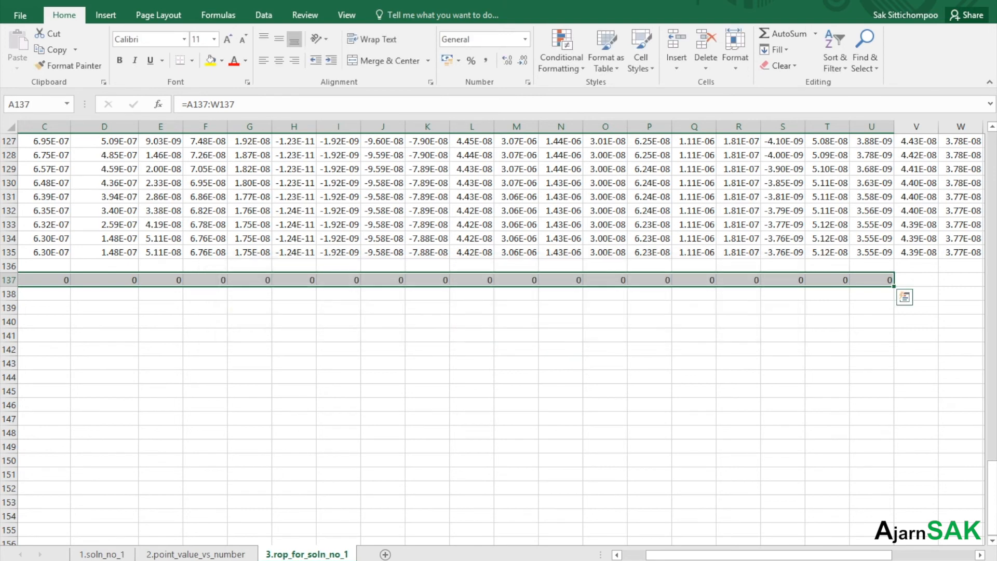
pyautogui.click(605, 348)
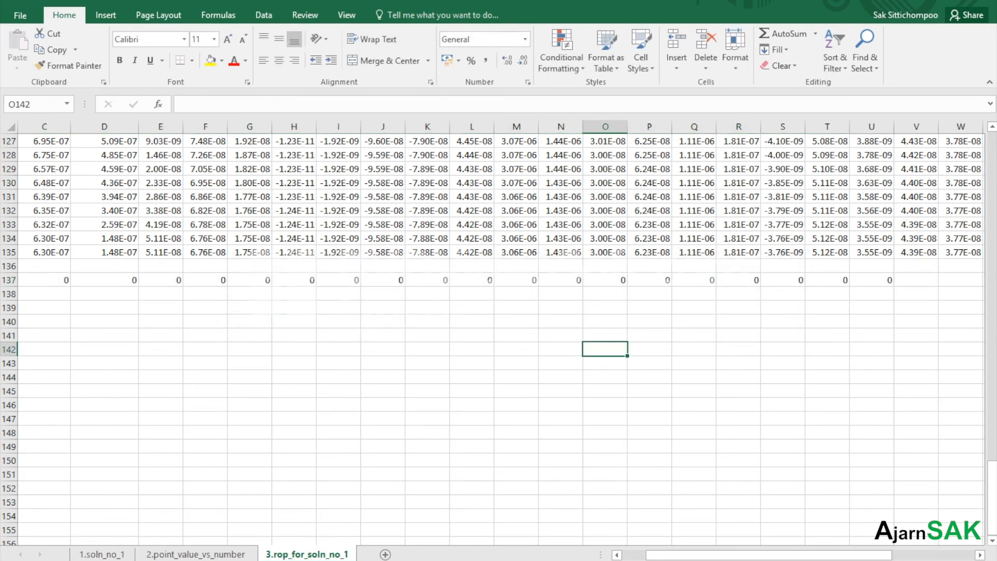
pyautogui.hotkey('ctrl', 'z')
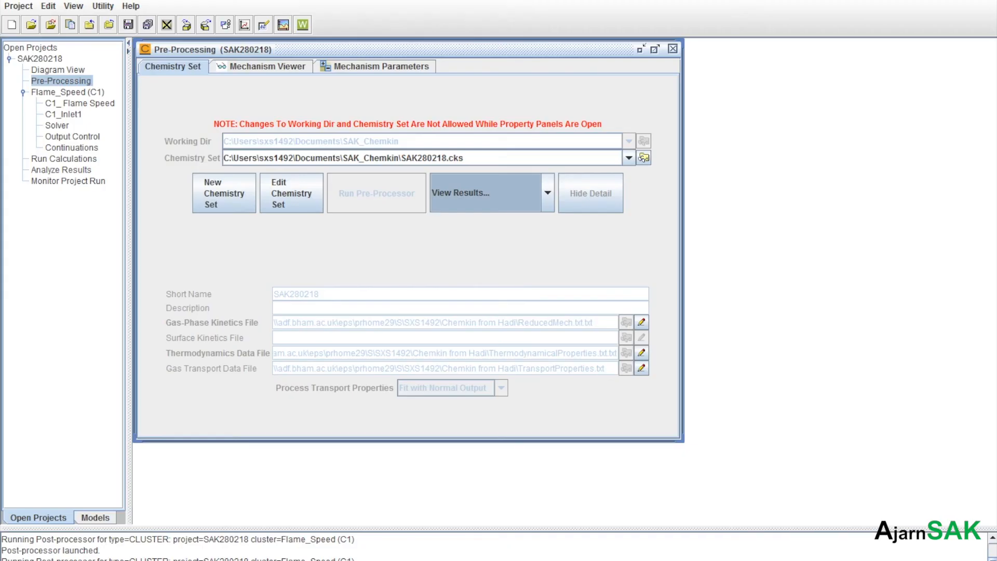
# - Switch to Chemkin and open the Diagram View of the SAK280218 project
pyautogui.click(44, 92)
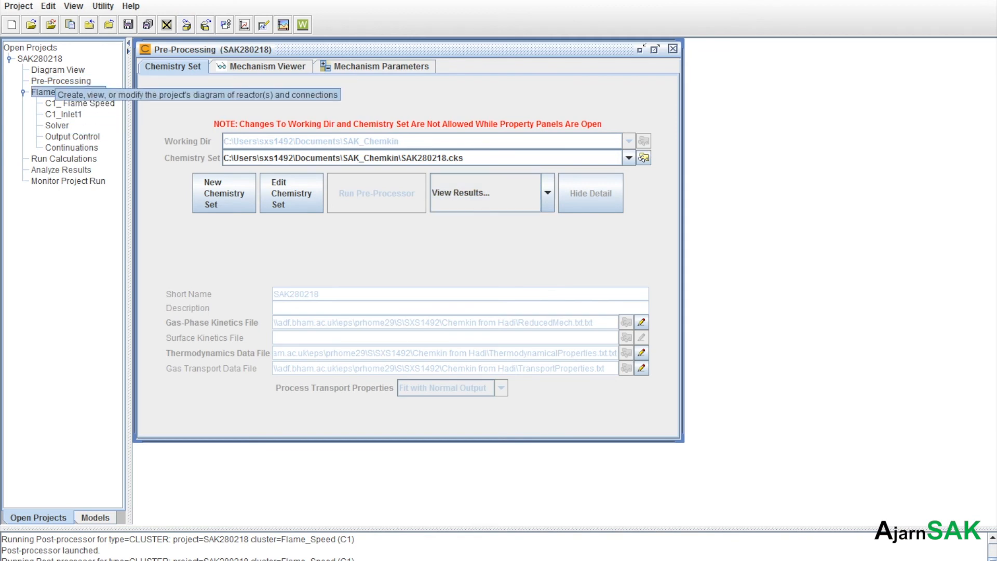
pyautogui.click(57, 70)
pyautogui.doubleClick(57, 70)
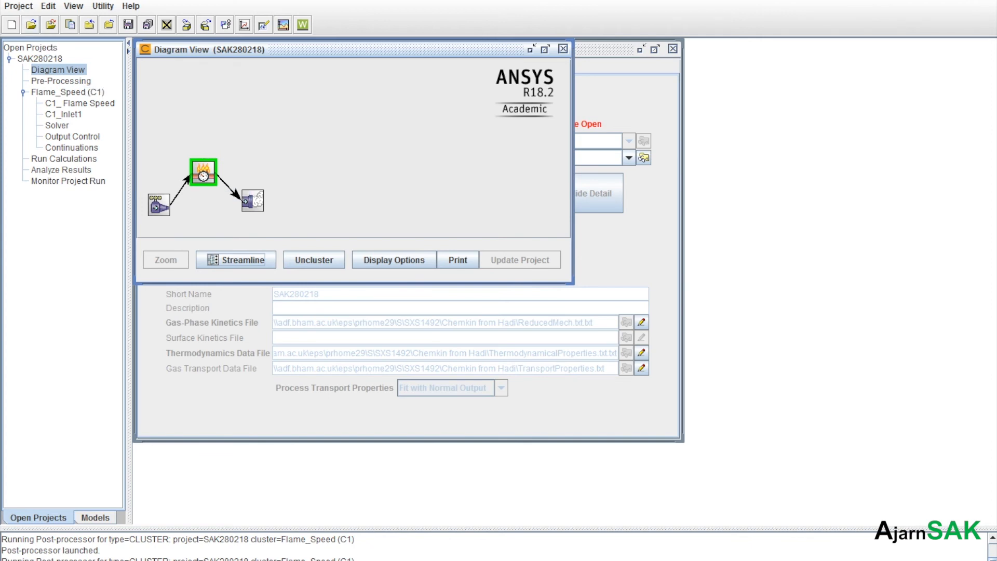
# - Save the project as SAK280218 in the SAK_Chemkin folder and close it
pyautogui.click(18, 5)
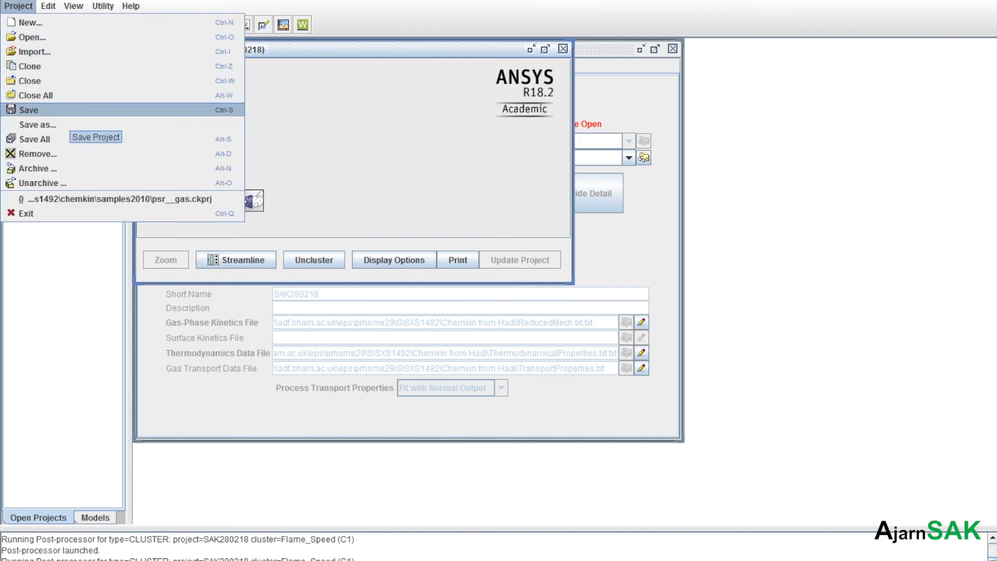
pyautogui.click(52, 124)
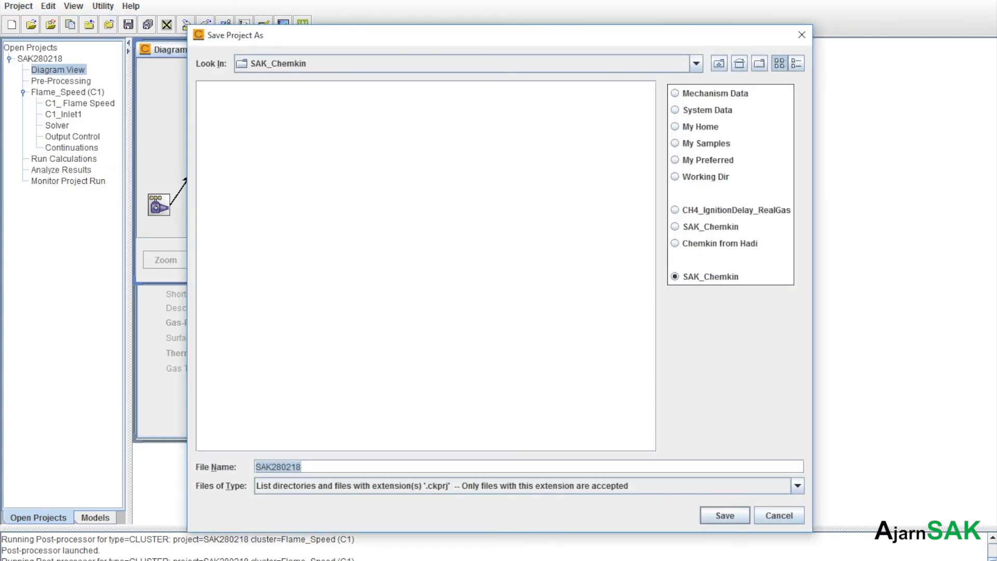
pyautogui.click(725, 515)
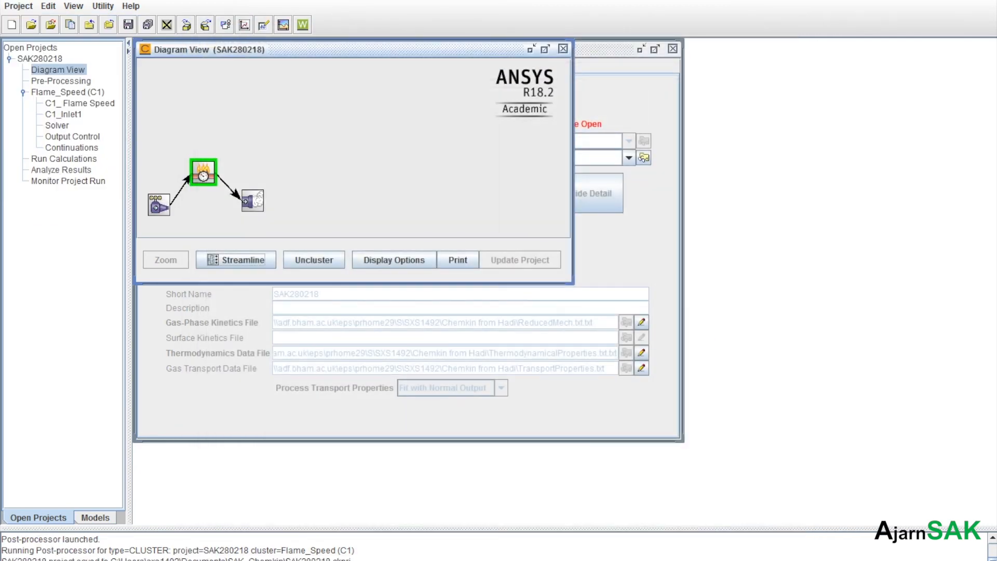
pyautogui.rightClick(40, 59)
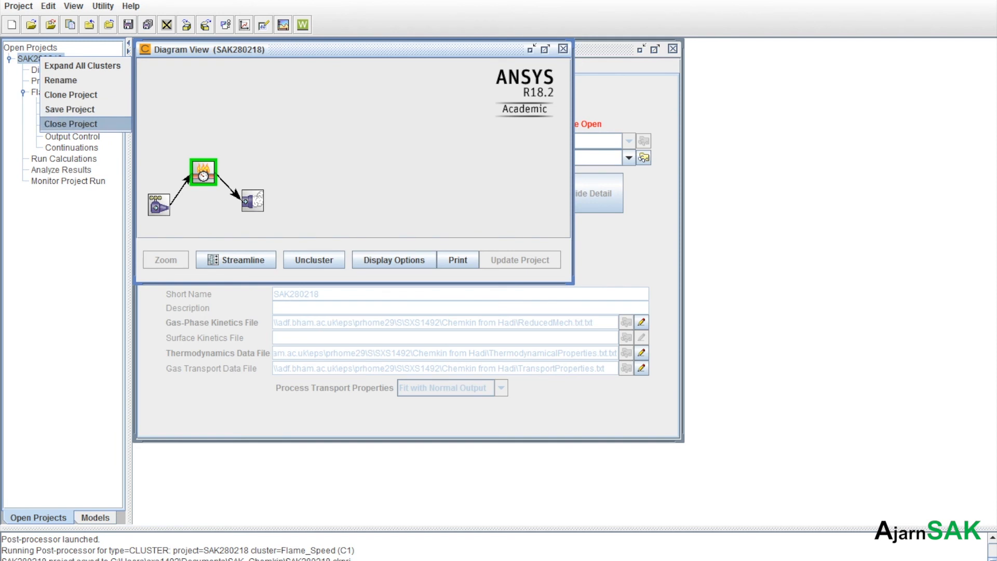
pyautogui.click(71, 124)
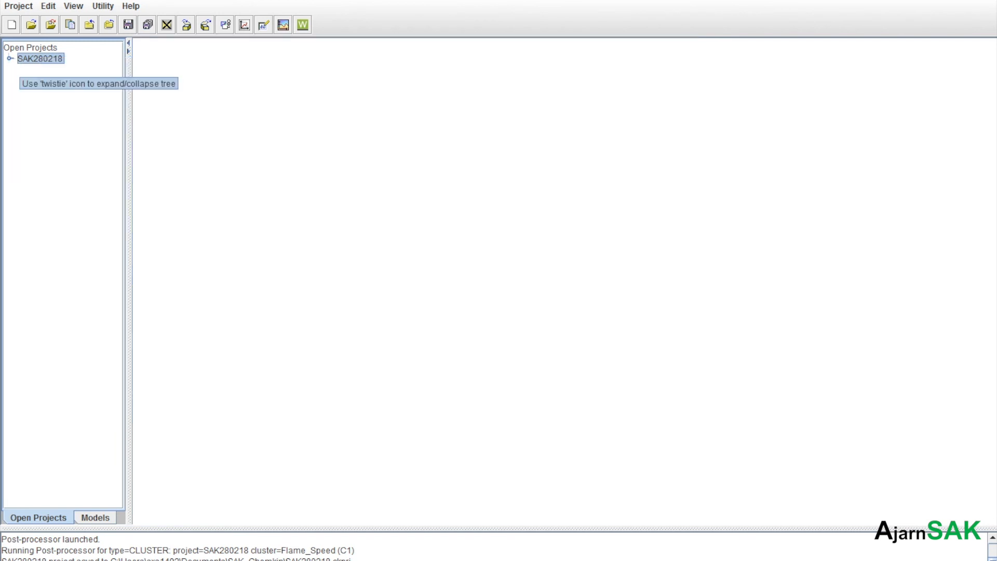
# - Create a new project named SAK280218-2
pyautogui.click(12, 25)
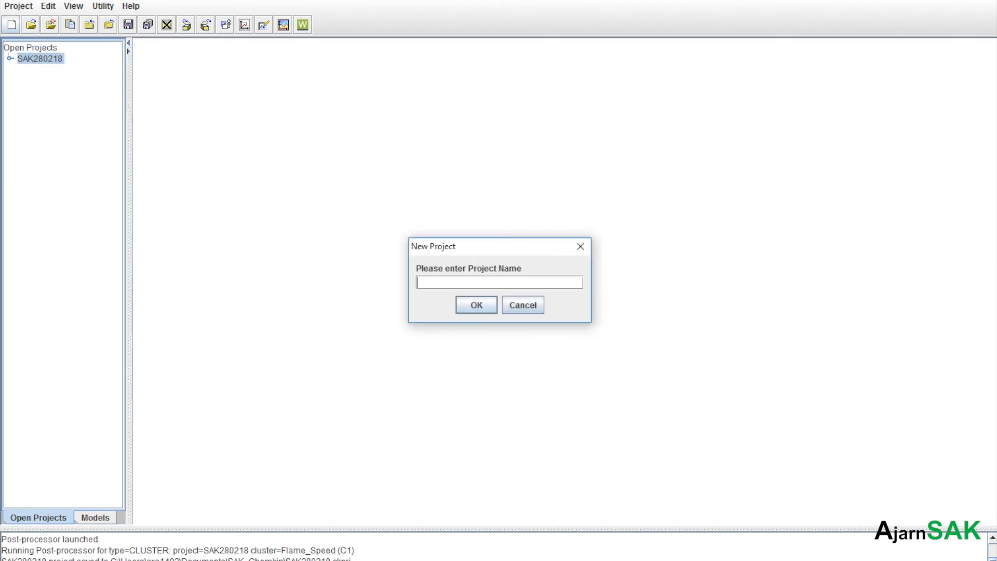
pyautogui.write('SAK2')
pyautogui.write('80218-2')
pyautogui.press('Return')
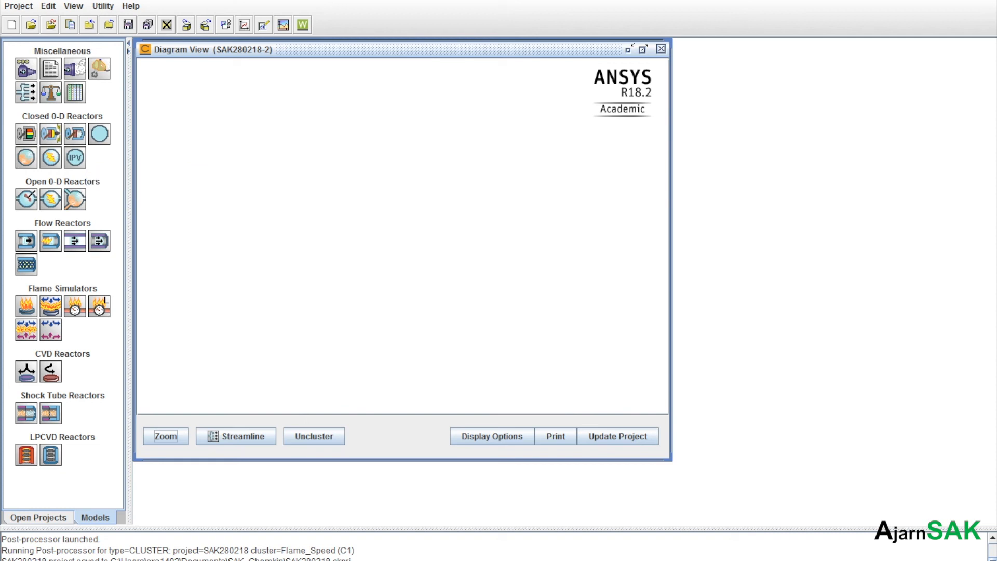
# - Place a Plug Flow Reactor and a Honeycomb Monolith in the SAK280218-2 diagram, and remove the Plug Flow Reactor
pyautogui.moveTo(26, 240); pyautogui.dragTo(279, 204)
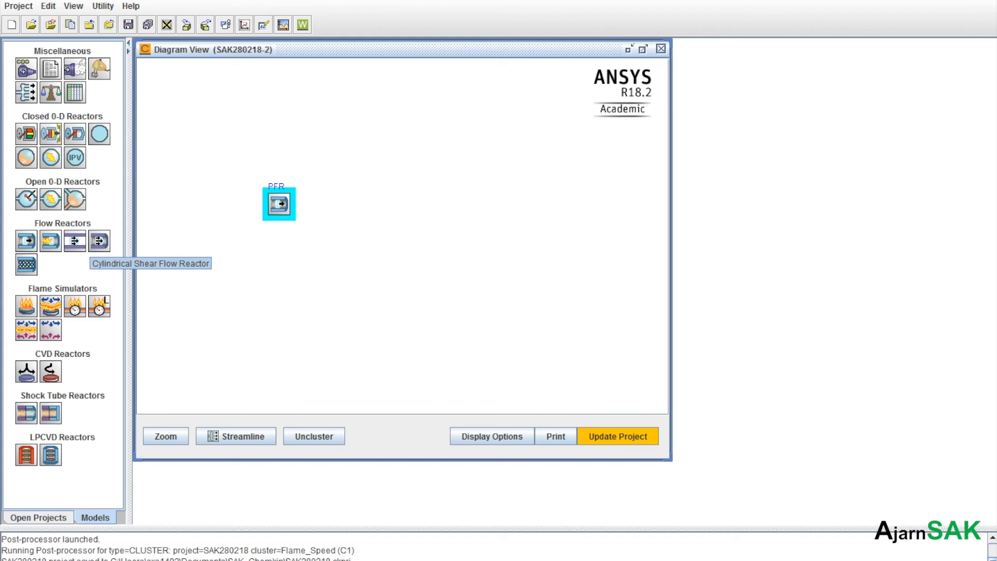
pyautogui.moveTo(26, 265); pyautogui.dragTo(218, 271)
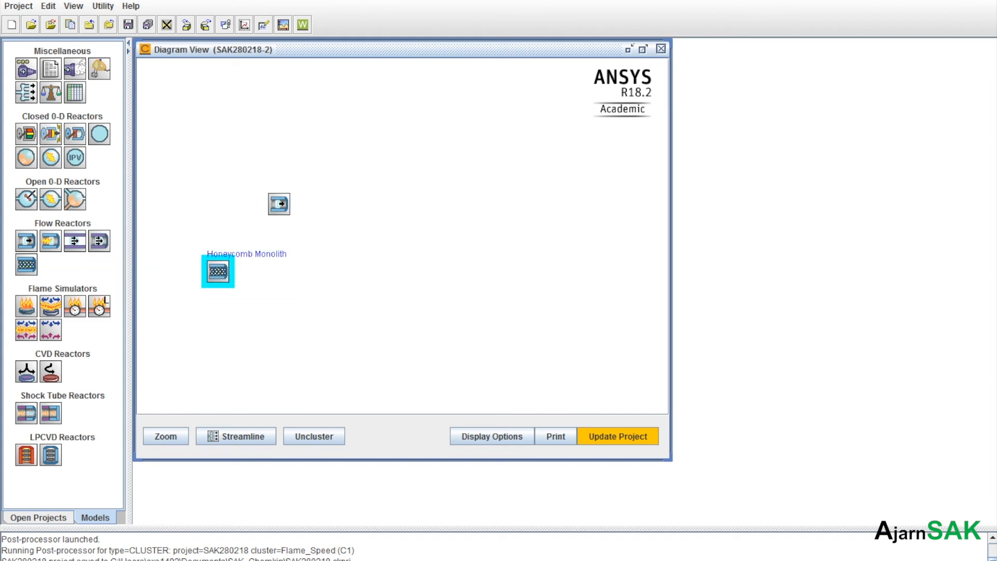
pyautogui.click(279, 204)
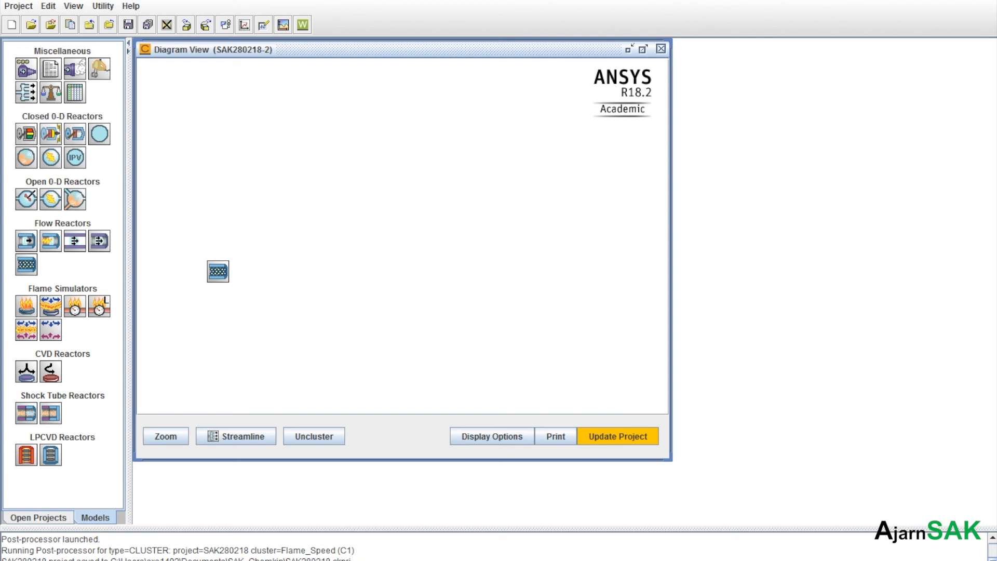
# - Open the Tutorials Manual PDF and examine Table 1-1 in Chapter 1, which matches the tutorials to reactor models
pyautogui.click(130, 6)
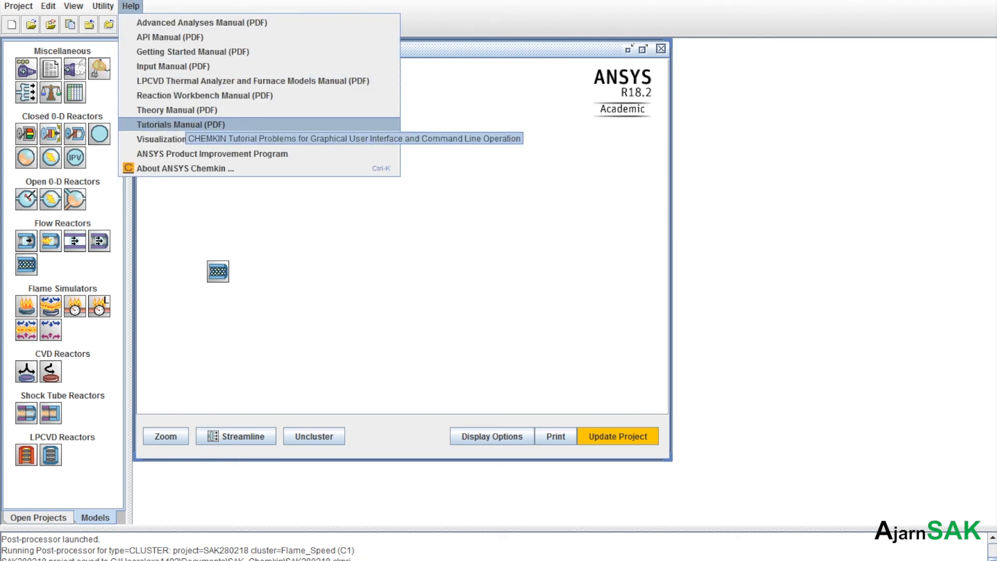
pyautogui.click(192, 125)
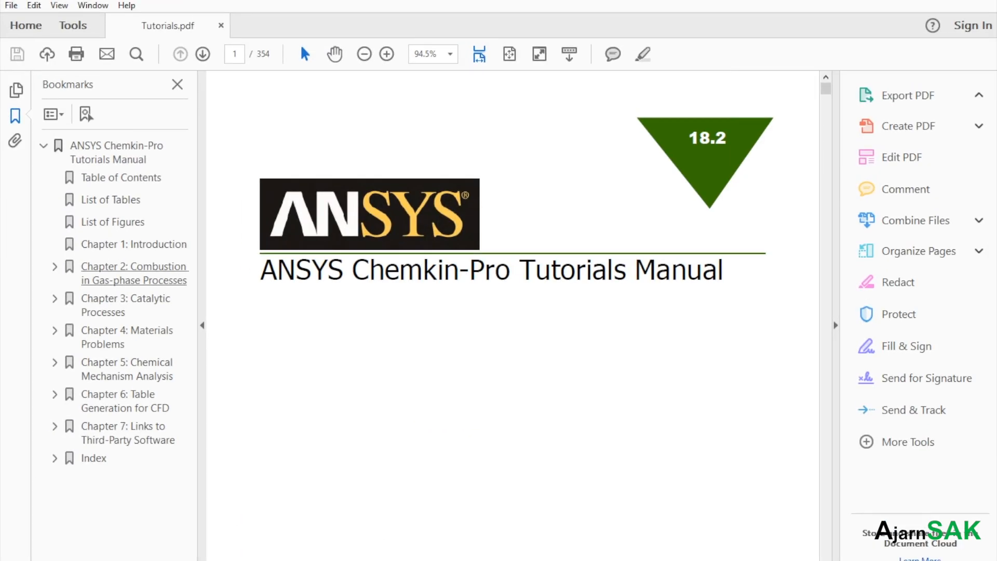
pyautogui.click(134, 245)
pyautogui.scroll(-15, 512, 312)
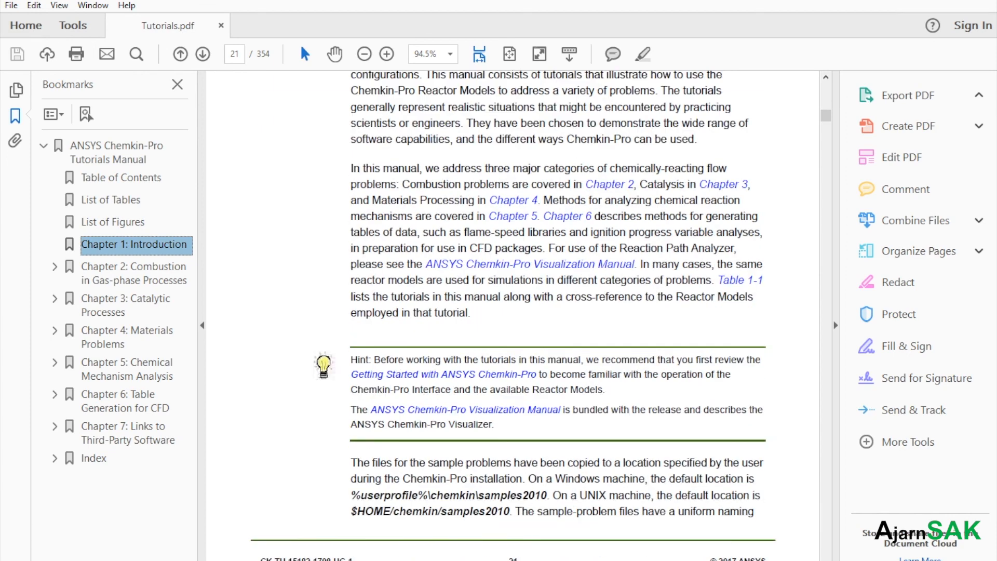
pyautogui.scroll(-10, 513, 312)
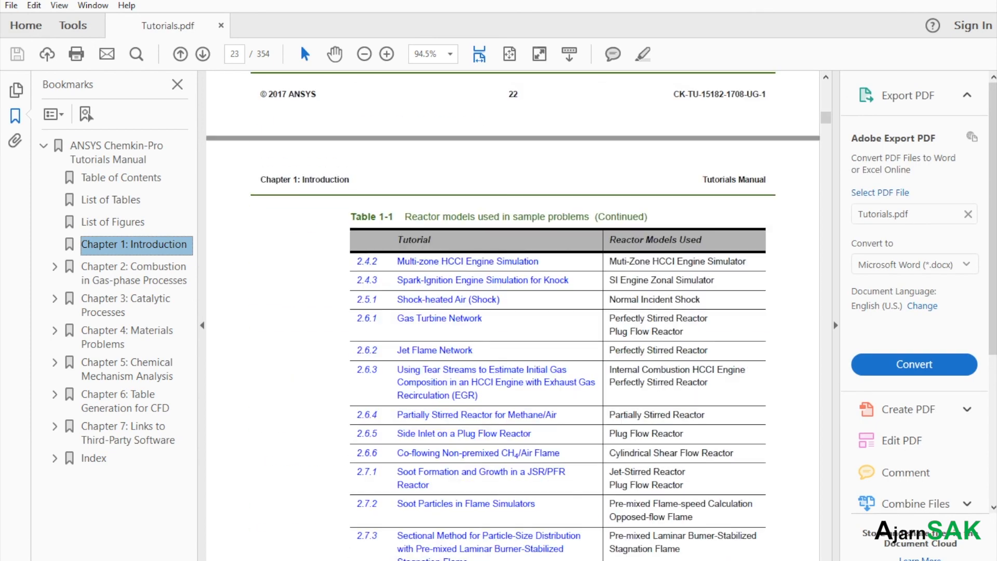
pyautogui.scroll(8, 513, 311)
pyautogui.scroll(3, 513, 311)
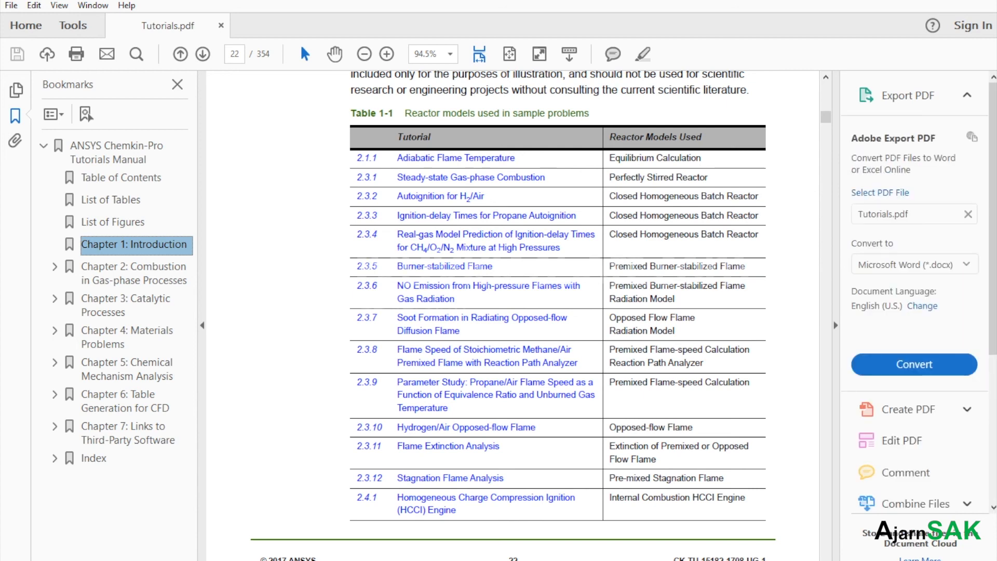
pyautogui.scroll(-12, 513, 312)
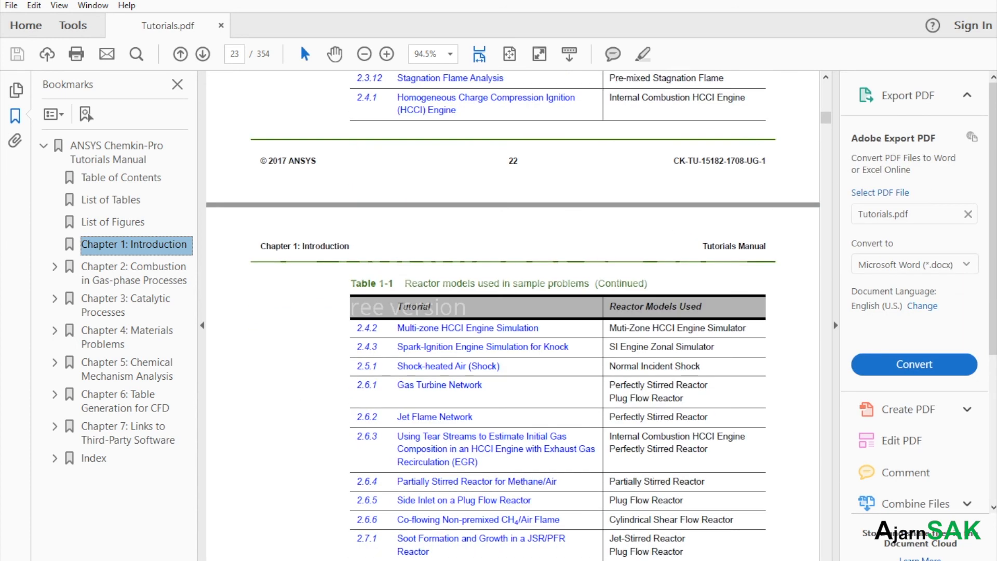
pyautogui.scroll(3, 513, 311)
pyautogui.scroll(1, 513, 312)
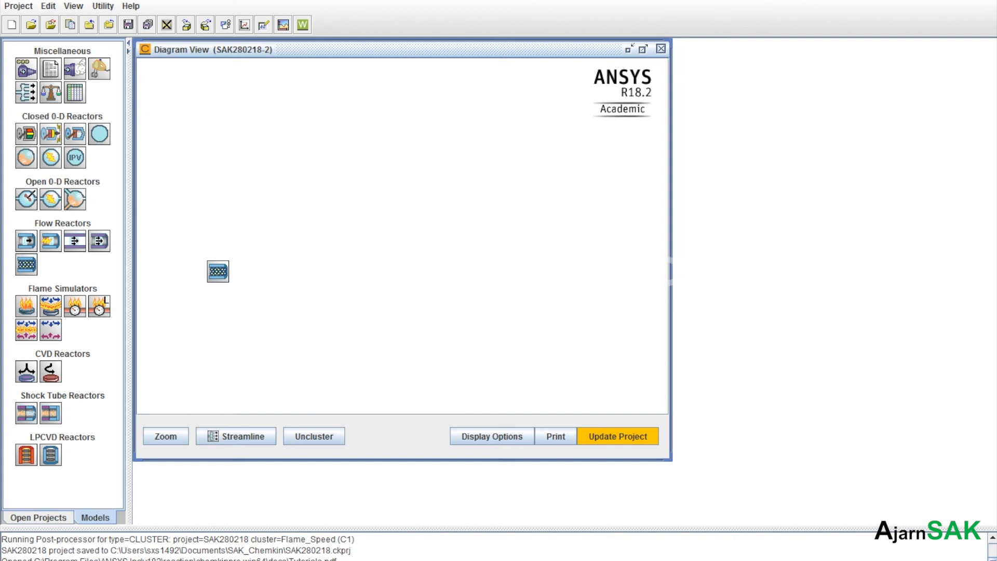
# - Back in Chemkin, move the Honeycomb Monolith in the diagram, and close the Diagram View without updating the project
pyautogui.moveTo(217, 271); pyautogui.dragTo(307, 194)
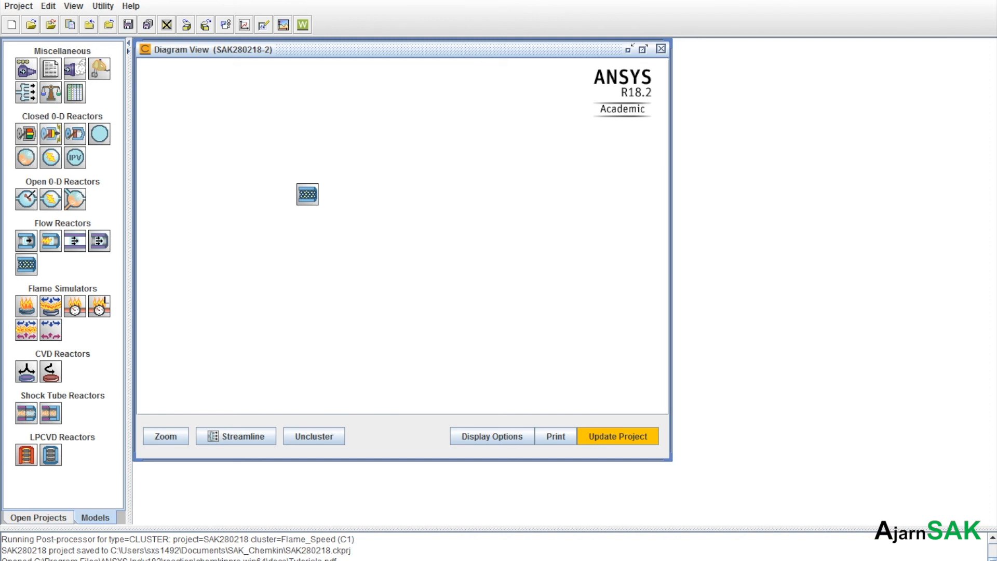
pyautogui.click(661, 49)
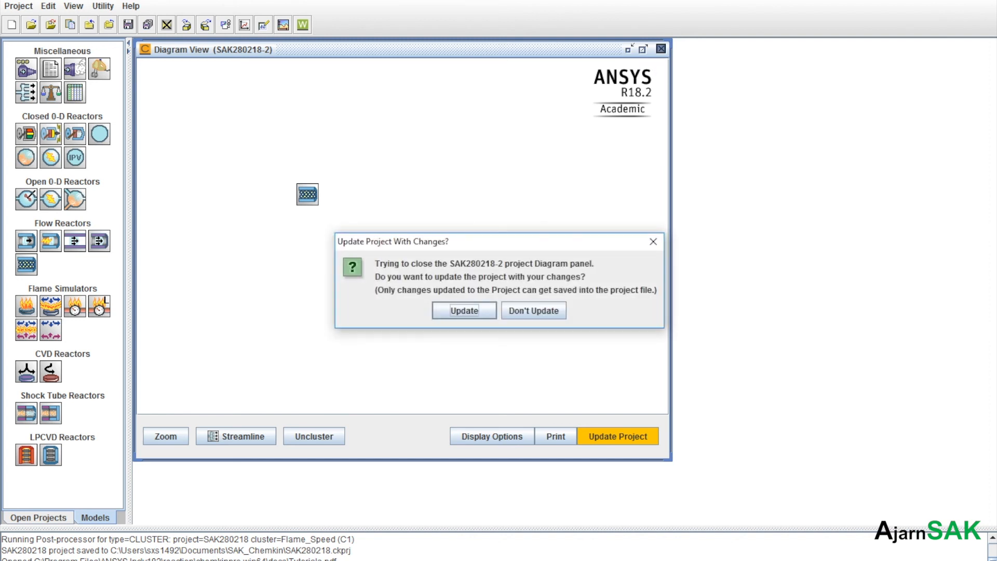
pyautogui.click(533, 311)
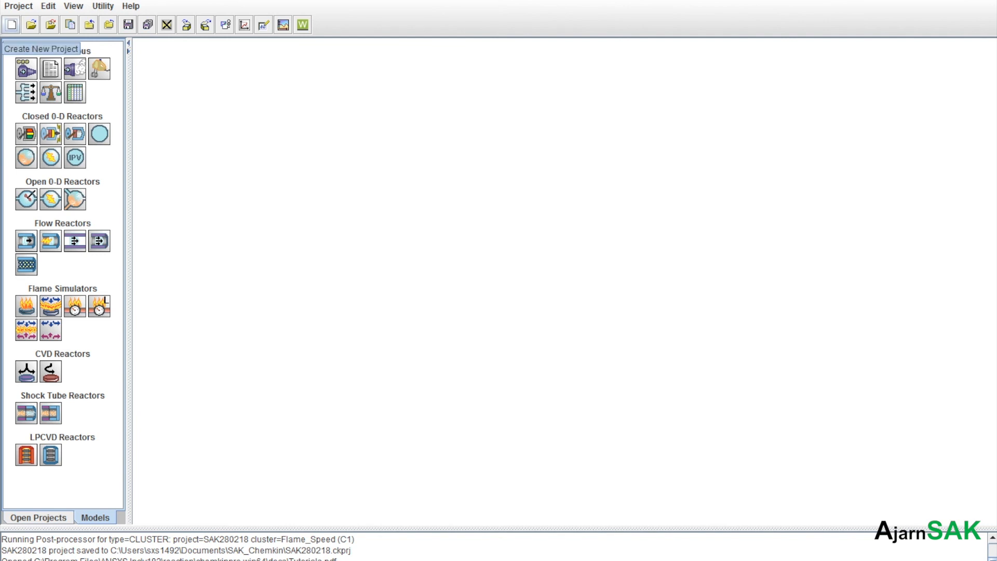
# - Expand the SAK280218 project among the open projects and open its C1_ Flame Speed reactor properties
pyautogui.click(38, 517)
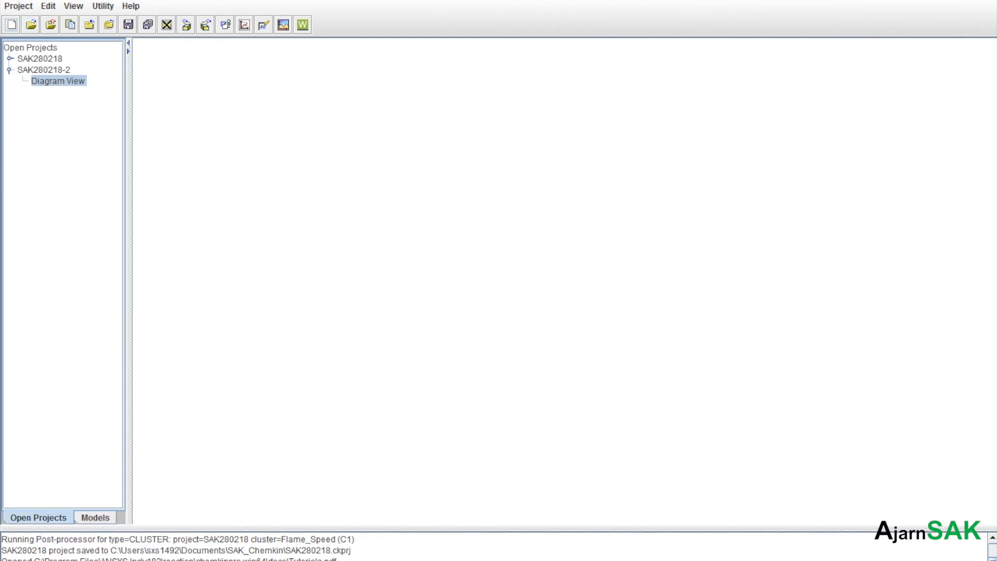
pyautogui.click(10, 59)
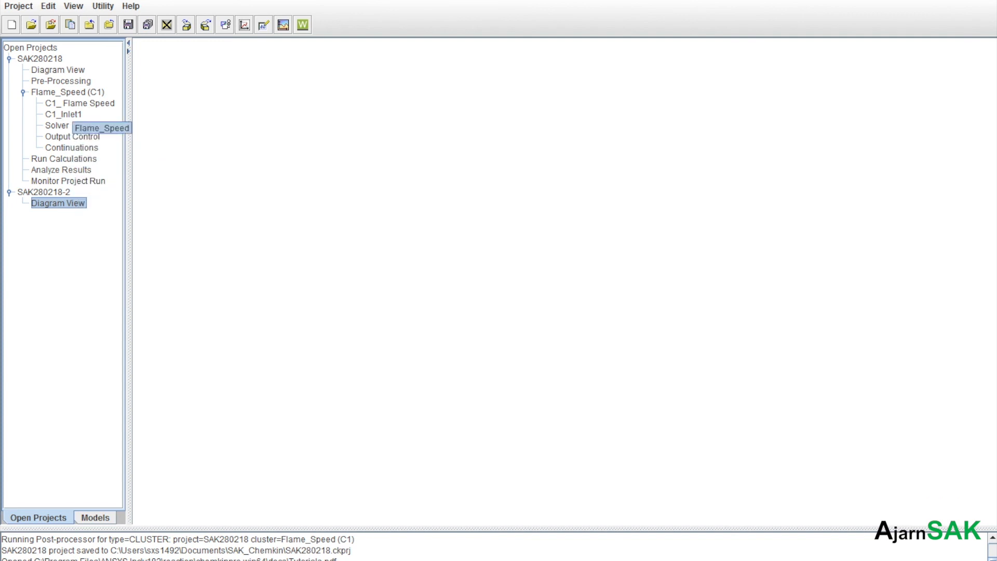
pyautogui.doubleClick(79, 103)
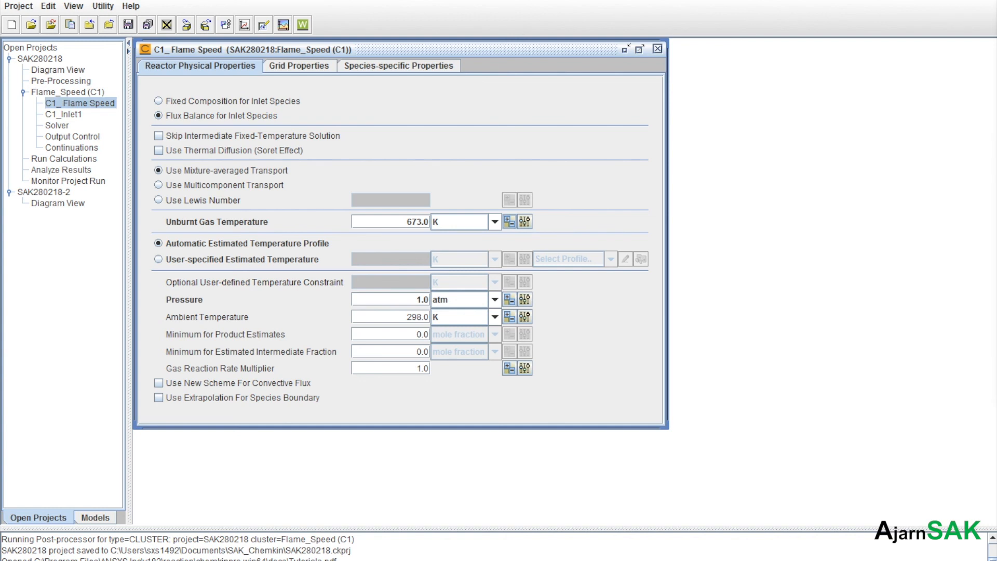
# - Open a parameter study for the Unburnt Gas Temperature and set its range from 473 to 873 K
pyautogui.click(524, 222)
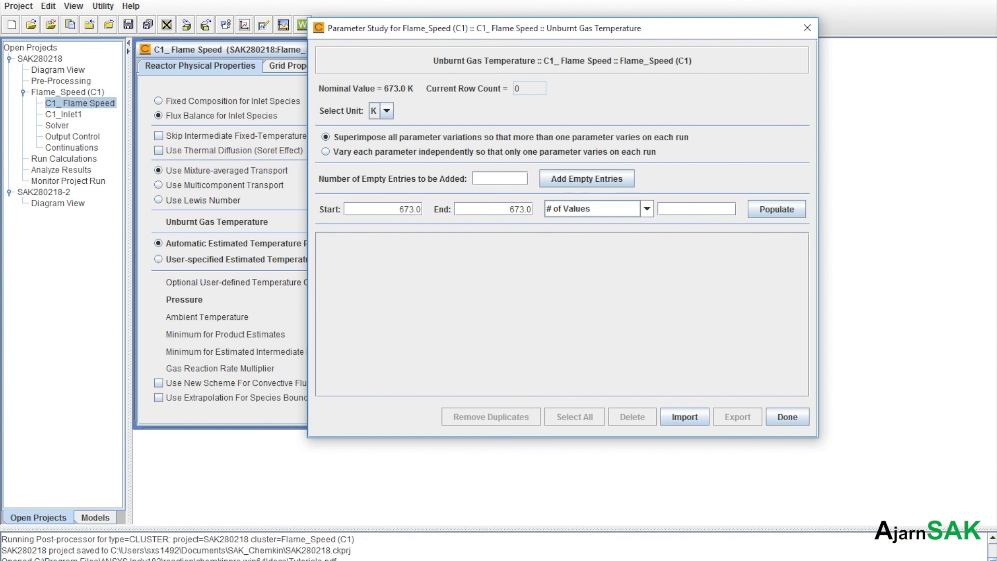
pyautogui.doubleClick(401, 209)
pyautogui.click(401, 209)
pyautogui.write('47')
pyautogui.press('BackSpace')
pyautogui.press('Tab')
pyautogui.click(512, 209)
pyautogui.press('BackSpace')
pyautogui.write('8')
# - Populate the temperature study using an increment of 100 K, and finish the parameter study setup
pyautogui.click(647, 209)
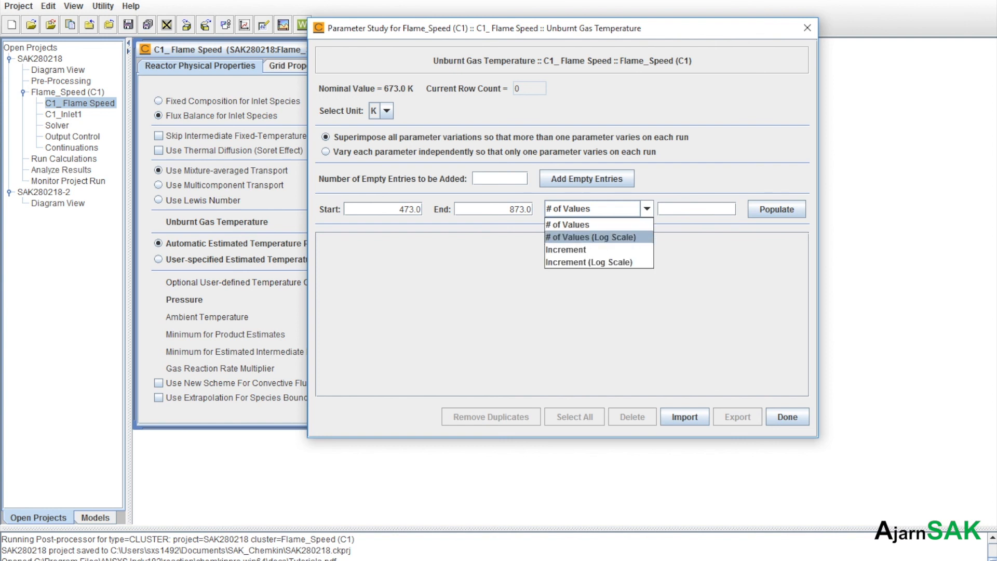
pyautogui.click(565, 250)
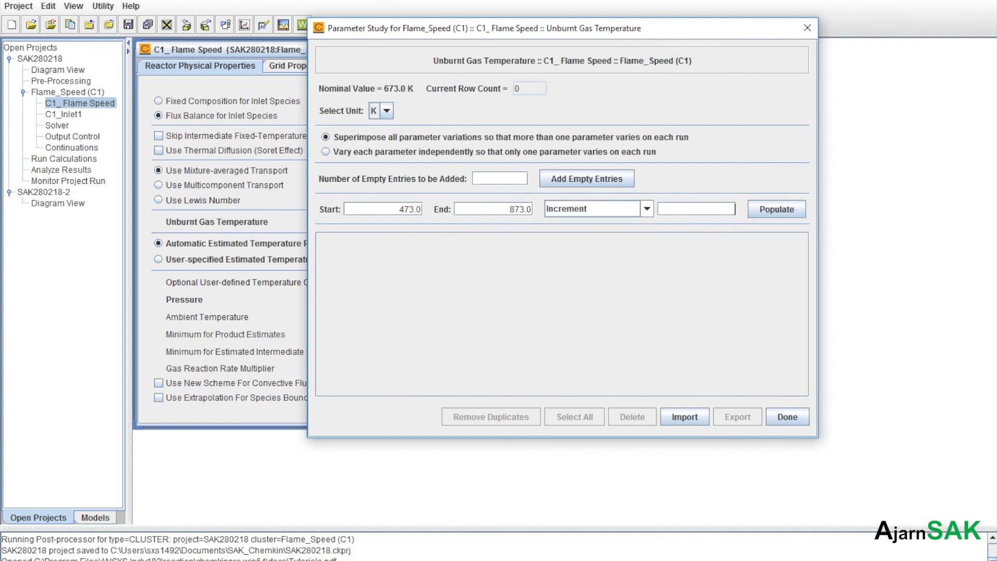
pyautogui.write('100')
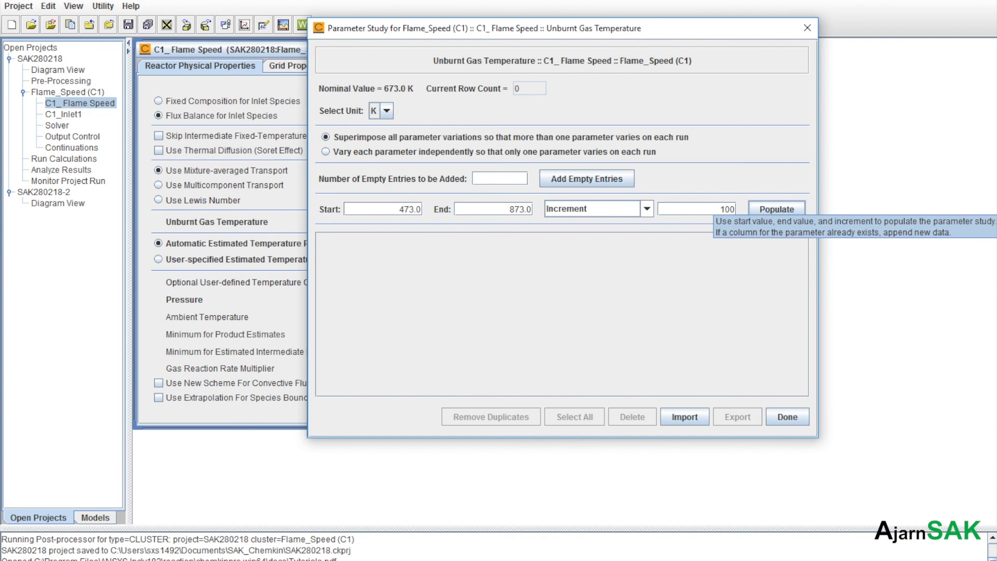
pyautogui.click(777, 209)
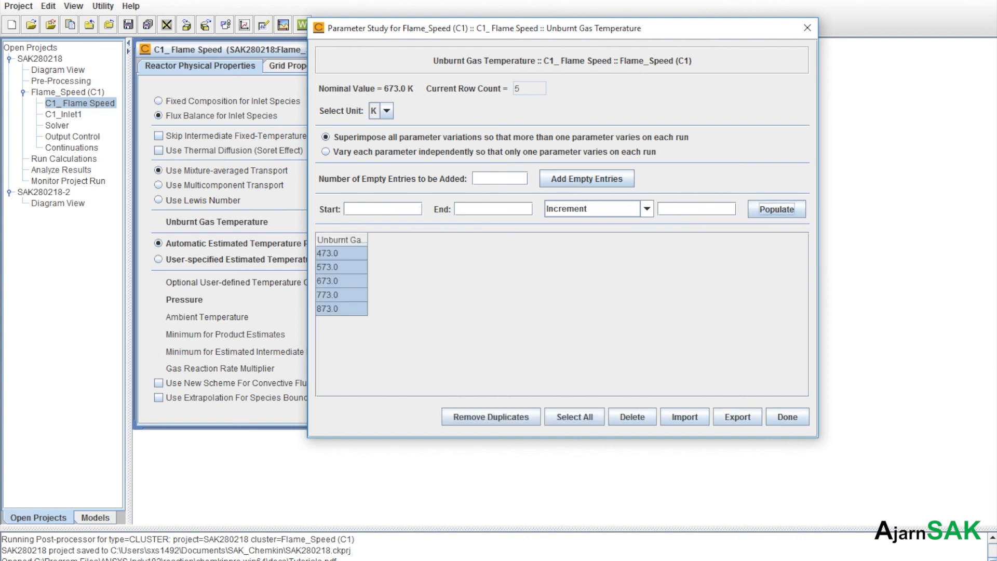
pyautogui.click(788, 417)
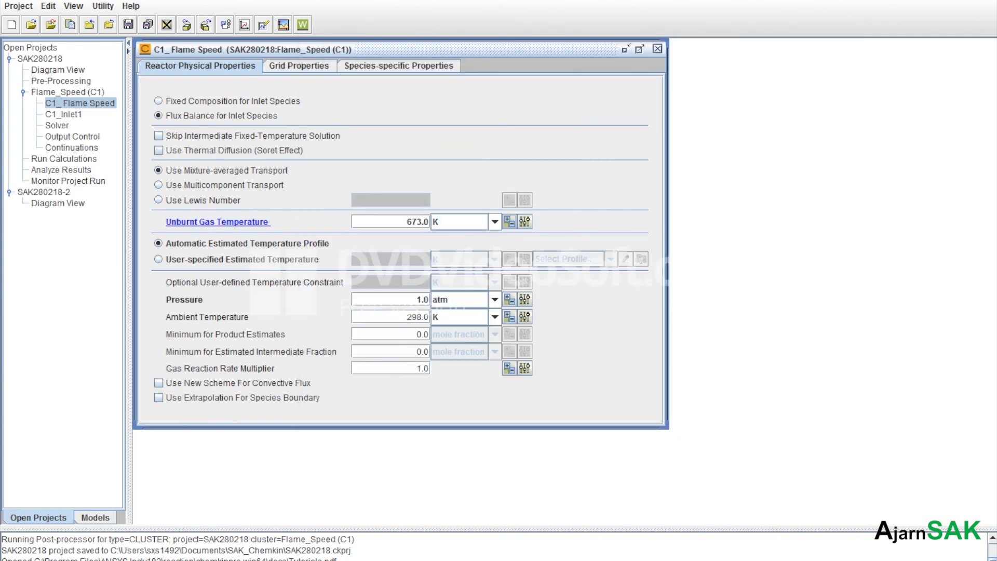
# - Run the SAK280218 calculations as a Parameter Study and proceed to plot the results using the previous settings
pyautogui.click(78, 159)
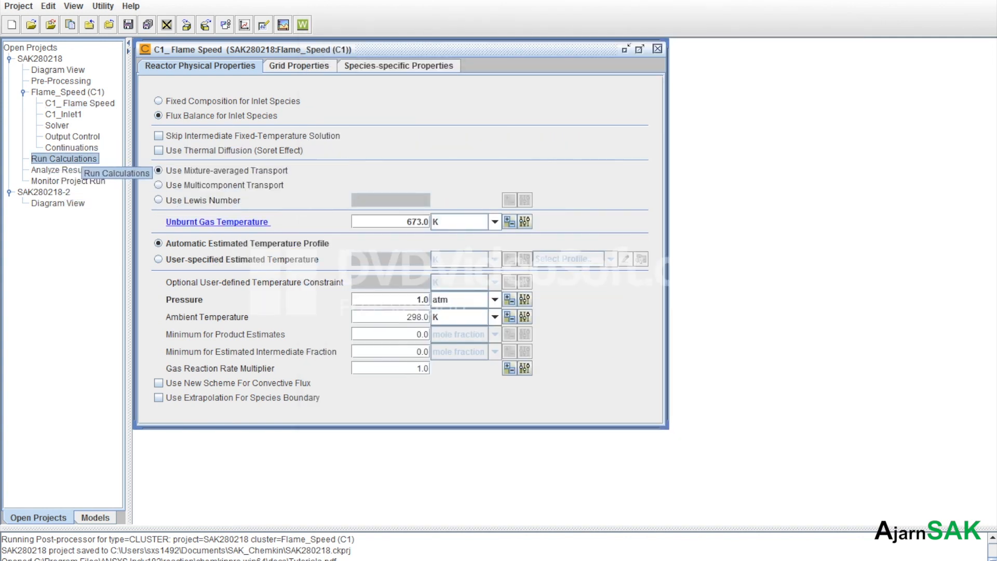
pyautogui.doubleClick(78, 159)
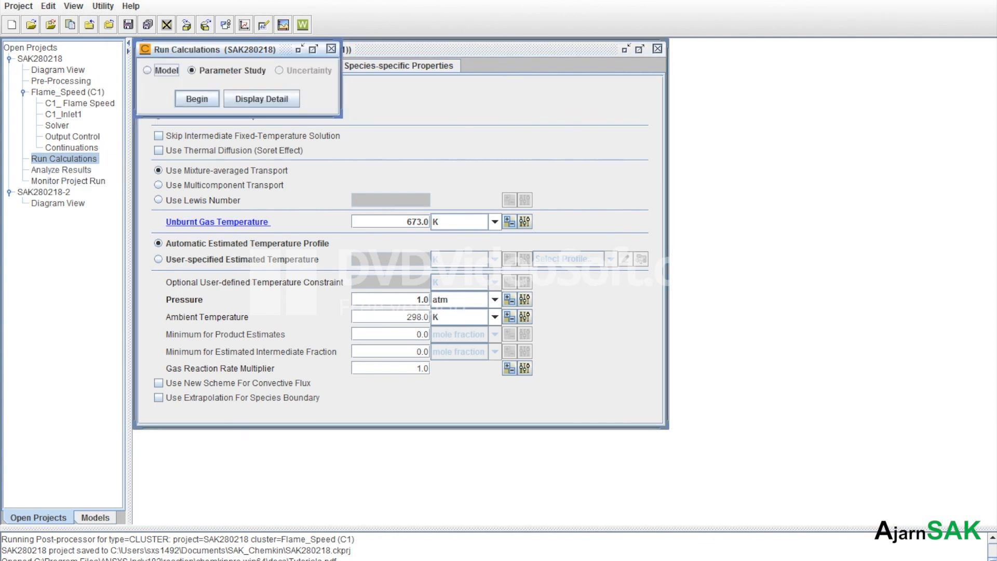
pyautogui.click(197, 99)
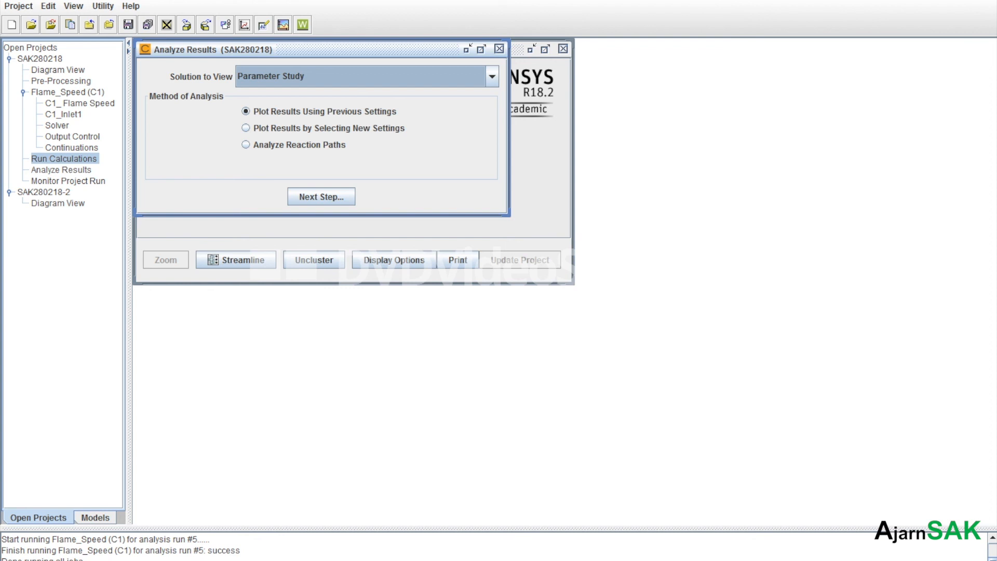
pyautogui.click(321, 197)
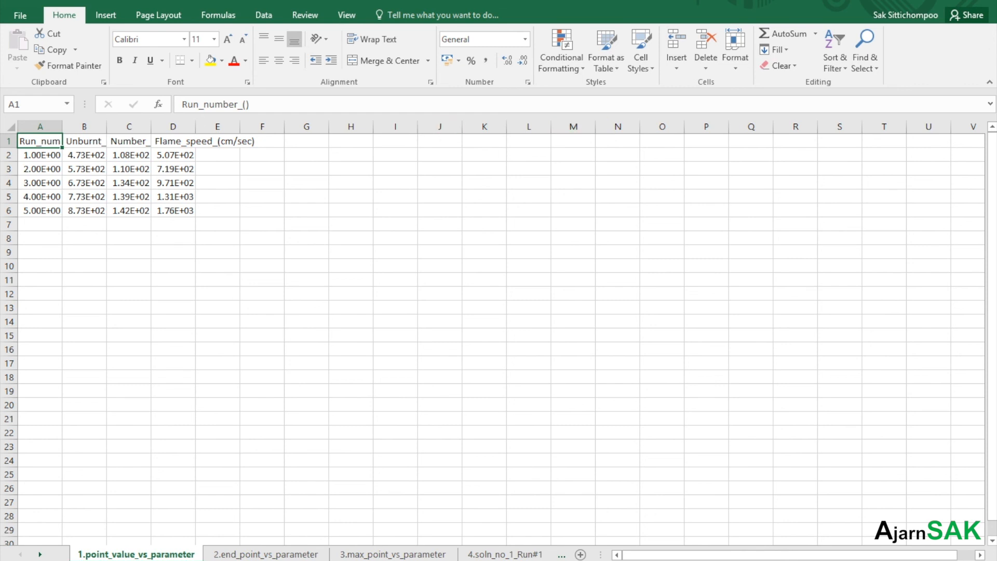
# - In Excel's Book2, examine the exported parameter study sheets from 1.point_value_vs_parameter through 9.rop_for_soln_no_1_Run#3
pyautogui.click(493, 560)
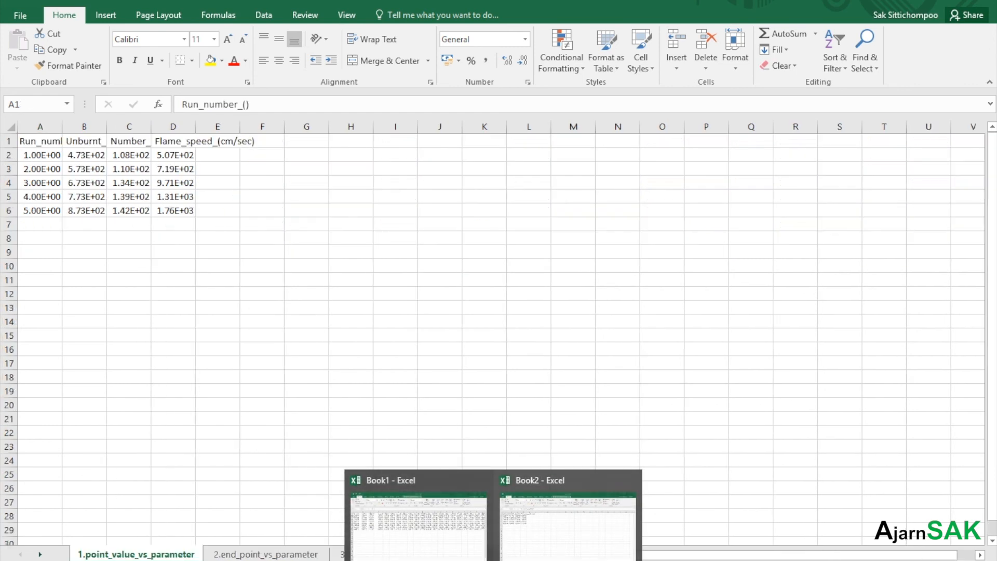
pyautogui.click(568, 525)
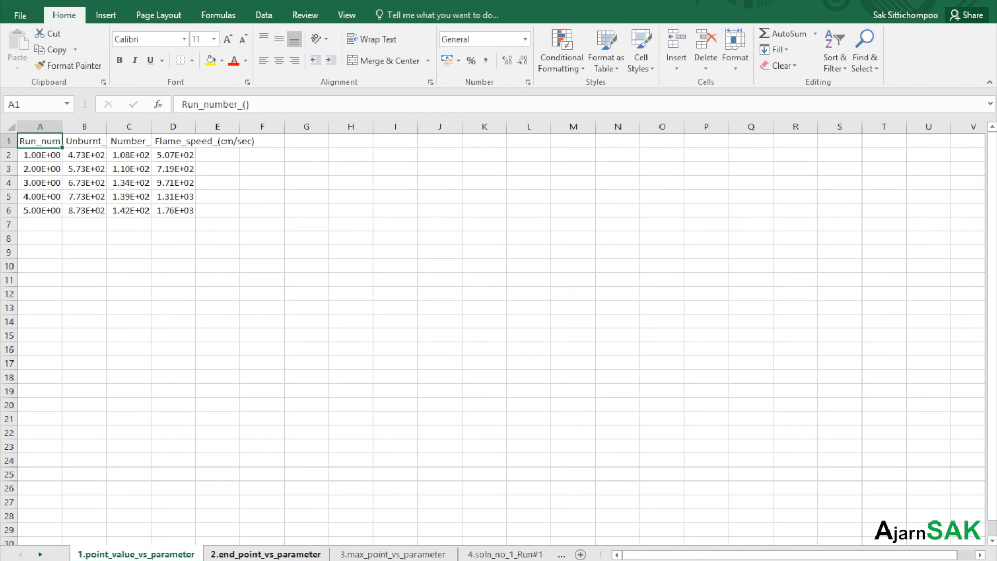
pyautogui.hotkey('ctrl', 'pagedown')
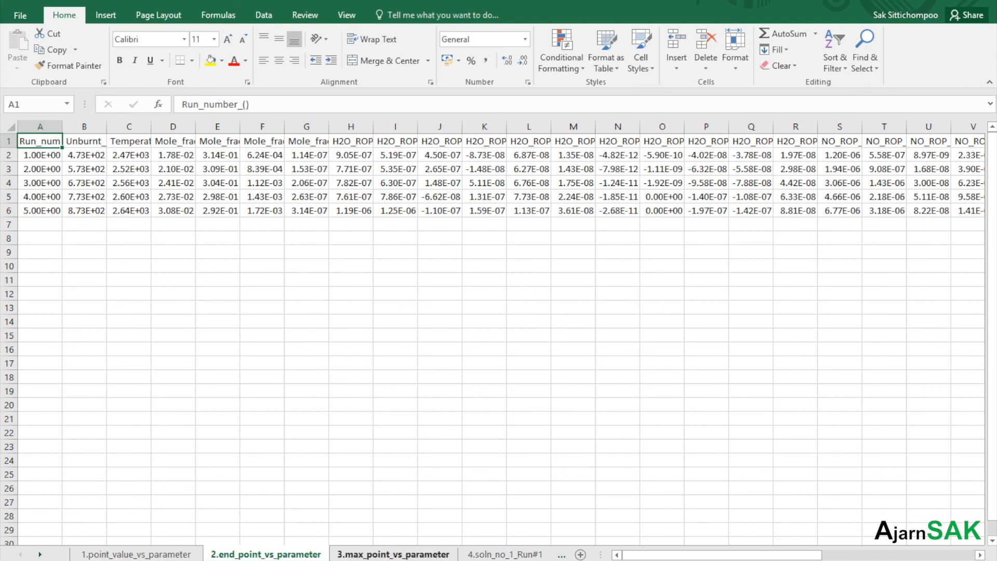
pyautogui.hotkey('ctrl', 'pagedown')
pyautogui.hotkey('ctrl', 'pagedown')
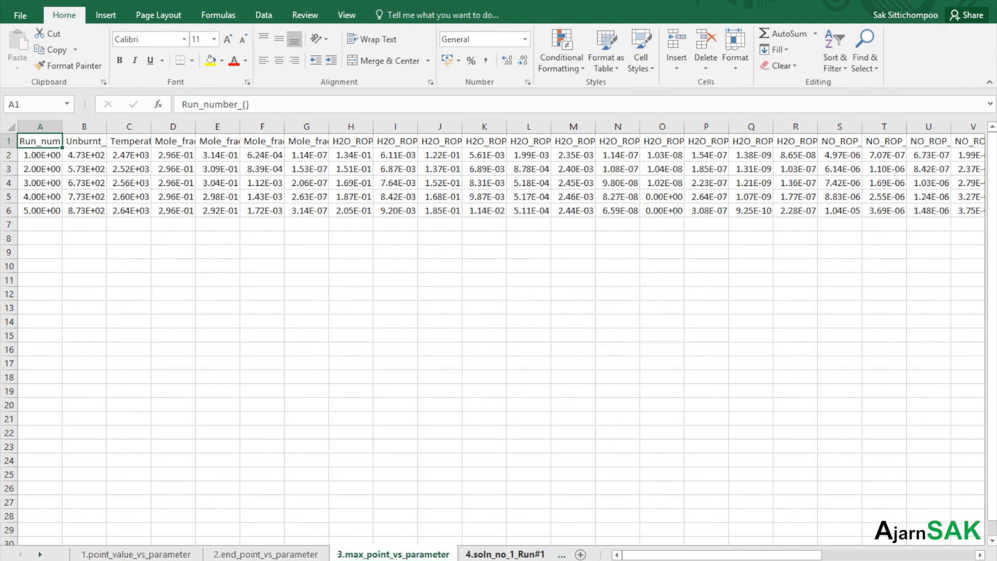
pyautogui.hotkey('ctrl', 'pagedown')
pyautogui.hotkey('ctrl', 'pagedown')
pyautogui.hotkey('ctrl', 'pagedown')
pyautogui.hotkey('ctrl', 'pagedown')
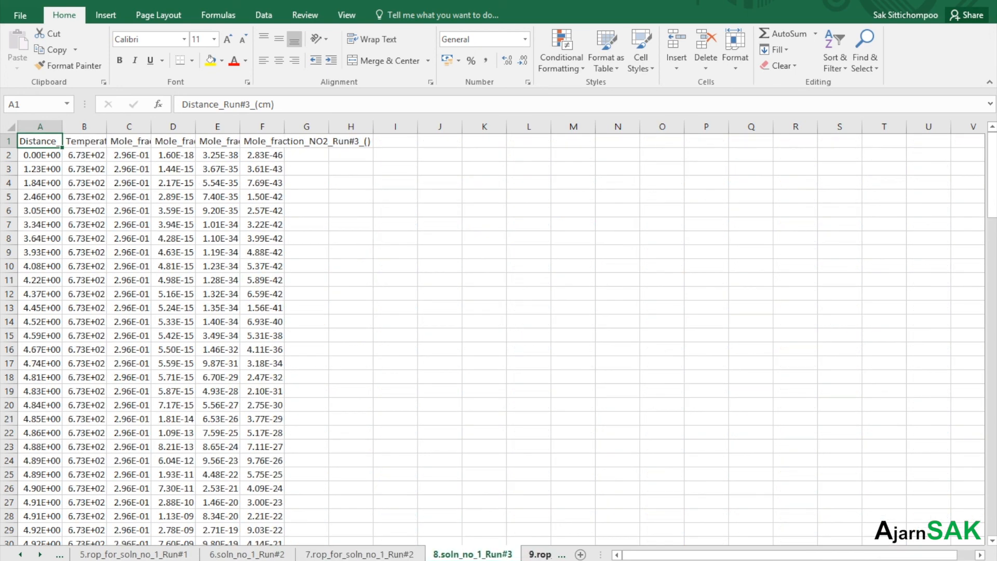
pyautogui.hotkey('ctrl', 'pagedown')
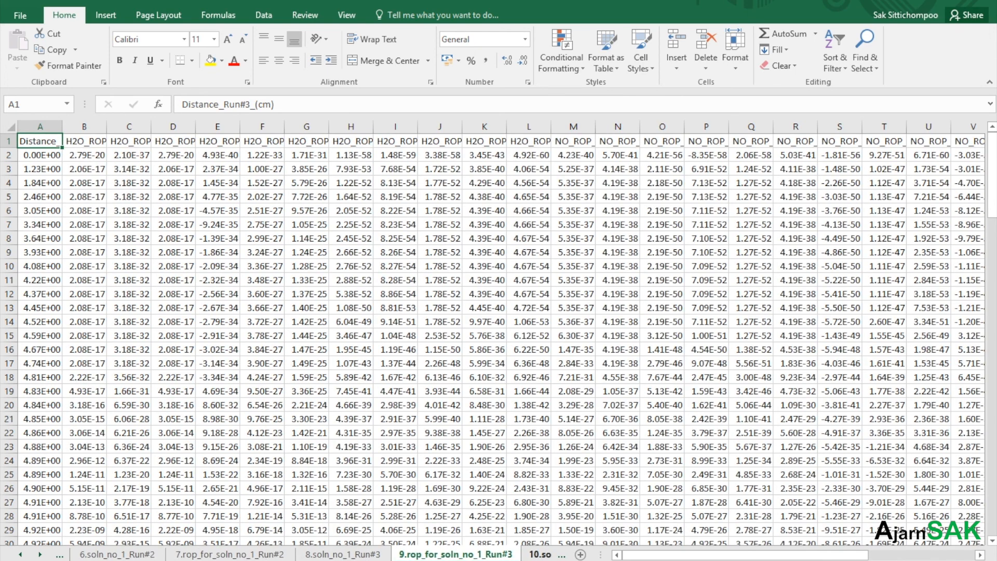